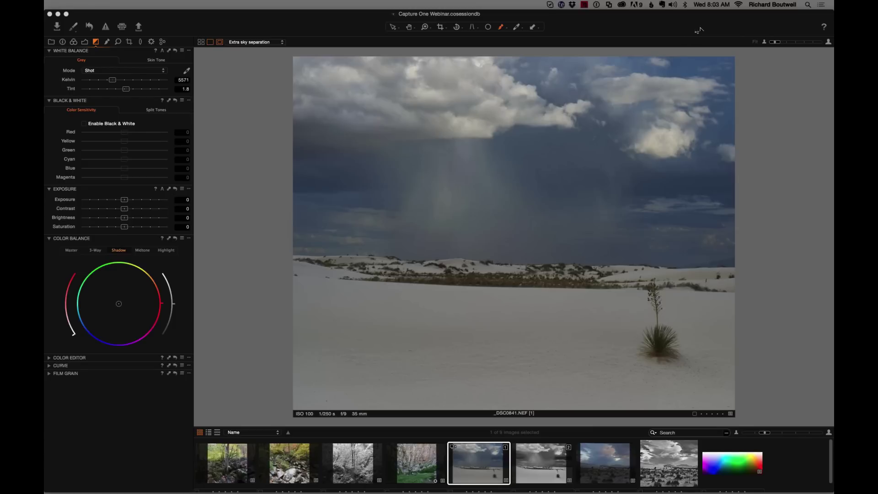
click(729, 27)
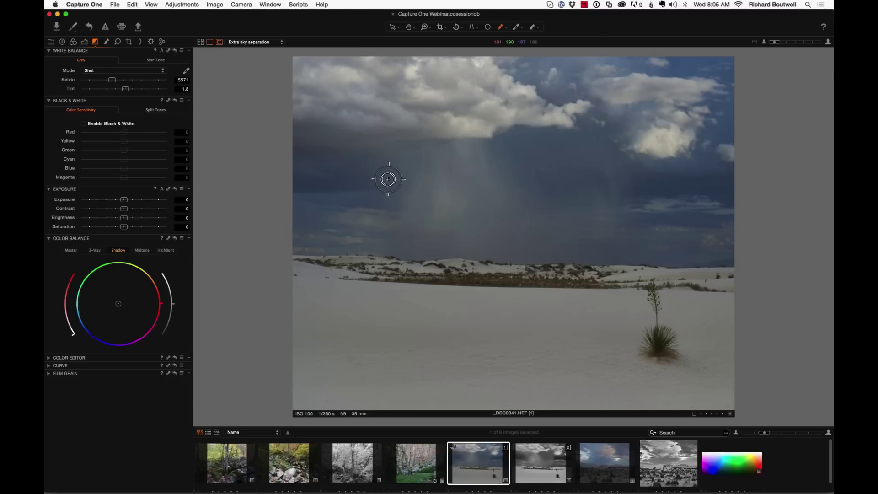
click(358, 174)
mouse_move(417, 177)
mouse_down()
mouse_move(533, 180)
mouse_move(480, 175)
mouse_move(543, 161)
mouse_move(435, 151)
mouse_move(499, 165)
mouse_up()
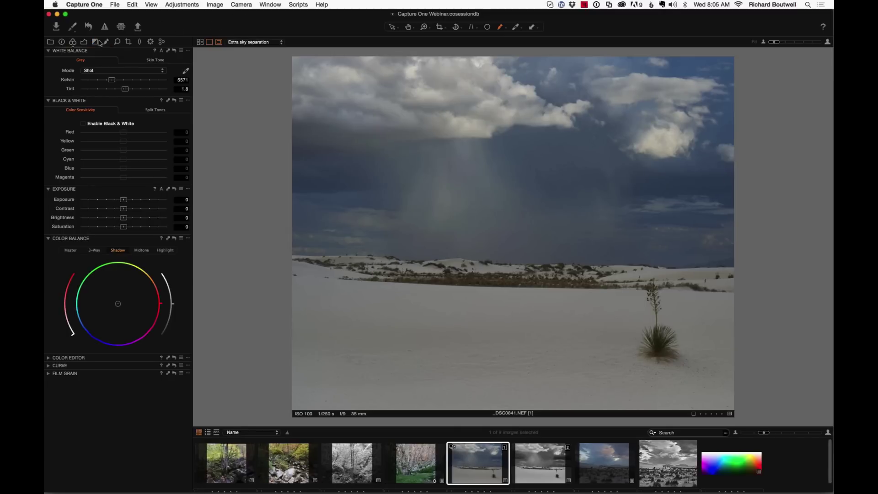
Look through the color, library, metadata and keyword tool sets, finishing on the exposure tools
click(72, 42)
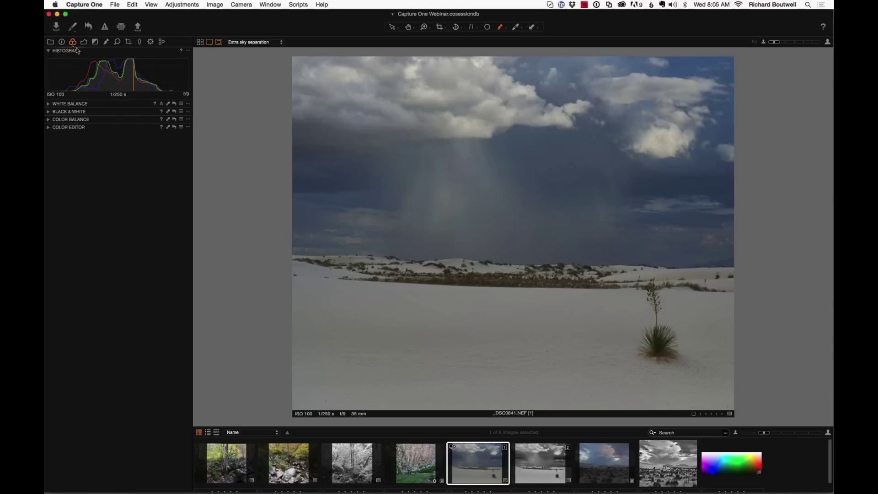
click(50, 42)
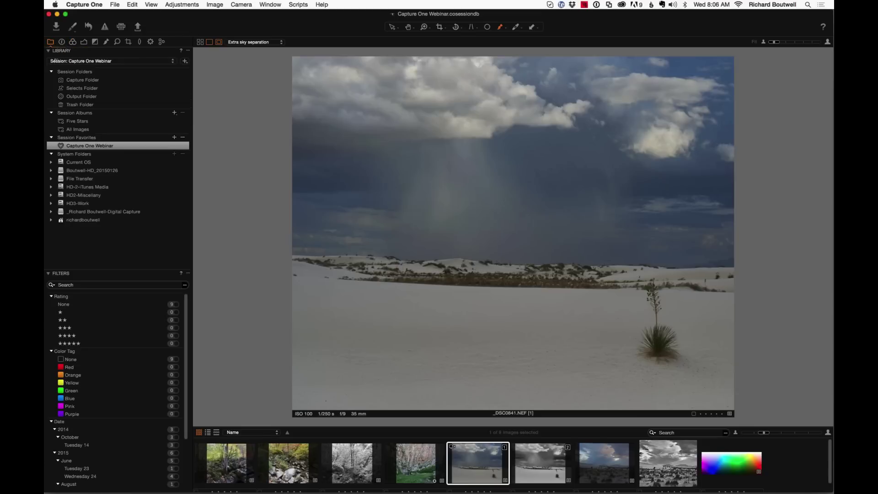
click(62, 42)
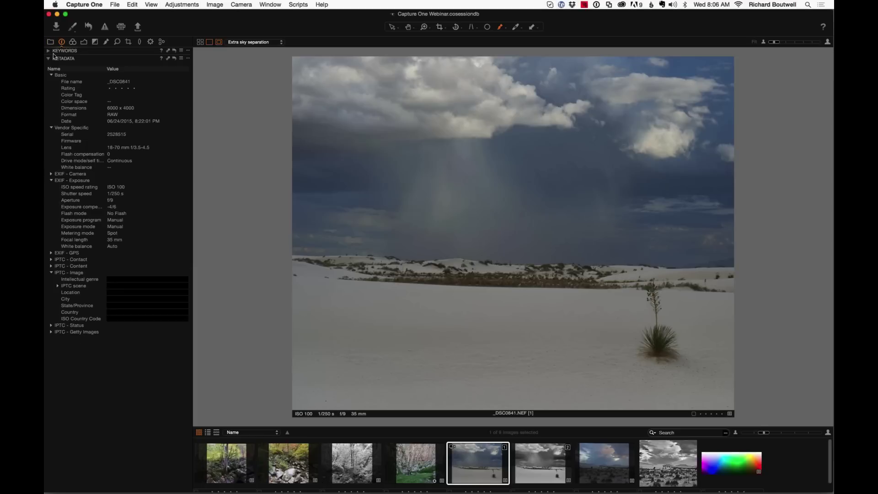
click(67, 50)
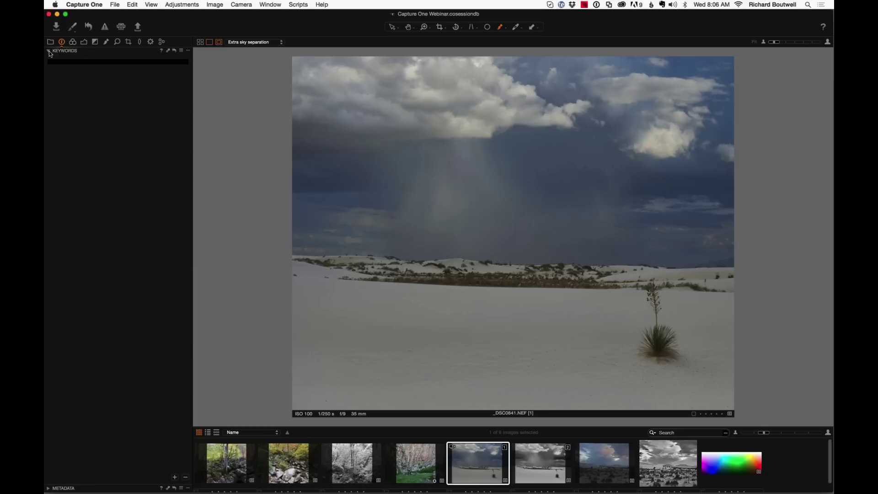
click(68, 47)
key(super+alt+bracketright)
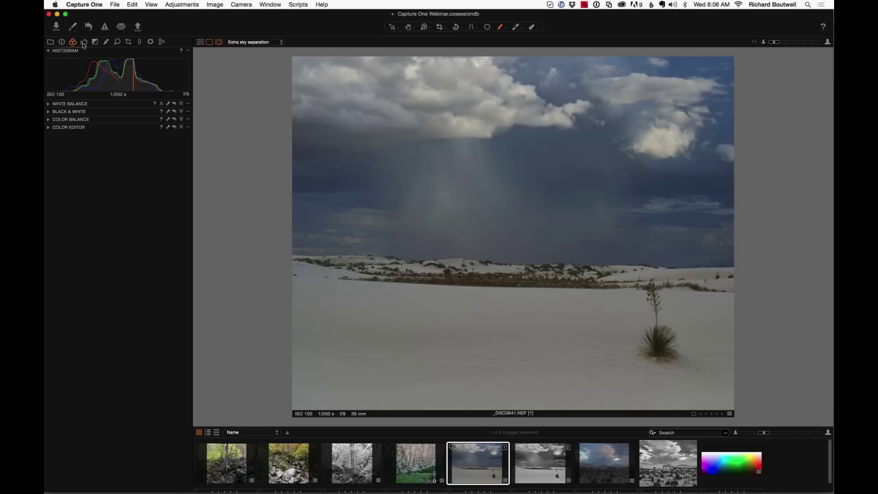
key(super+alt+bracketright)
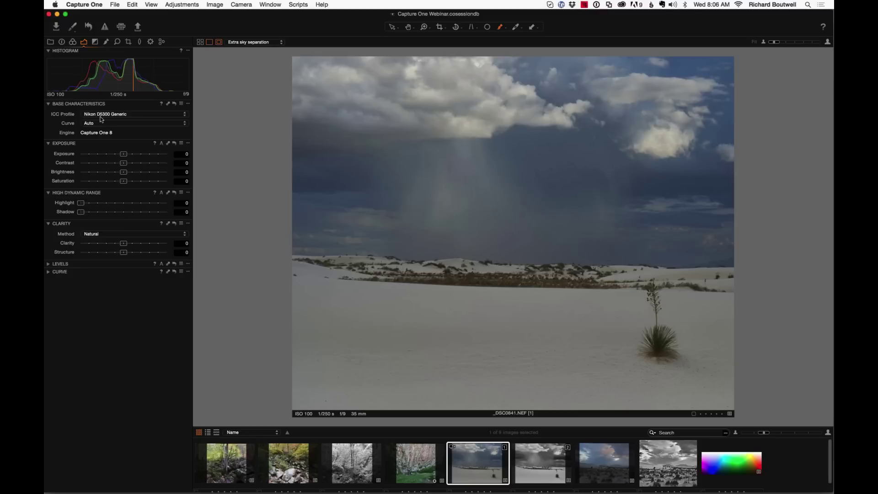
Compare the Film Extra Shadow, Film High Contrast and Film Standard base curves, and settle on Film High Contrast
click(134, 124)
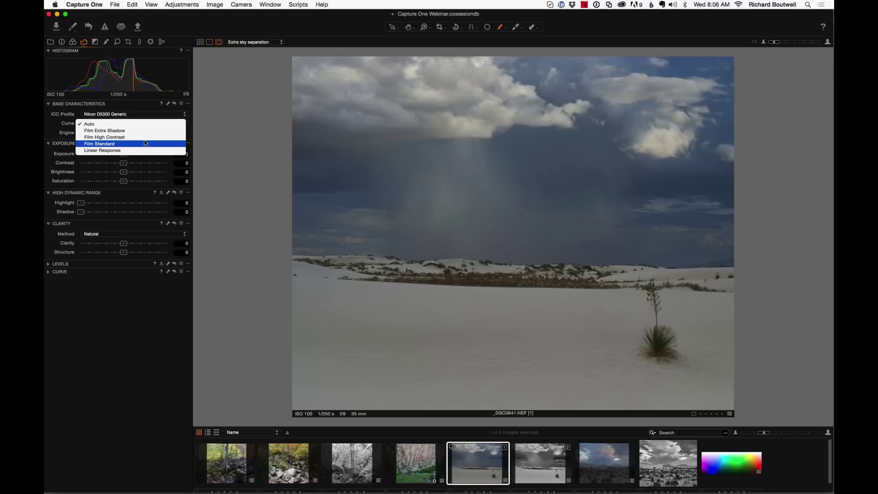
click(141, 134)
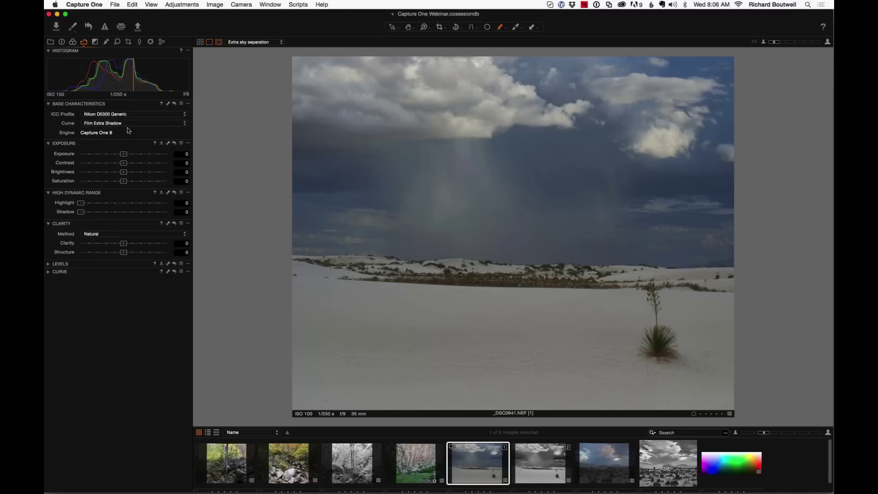
click(134, 125)
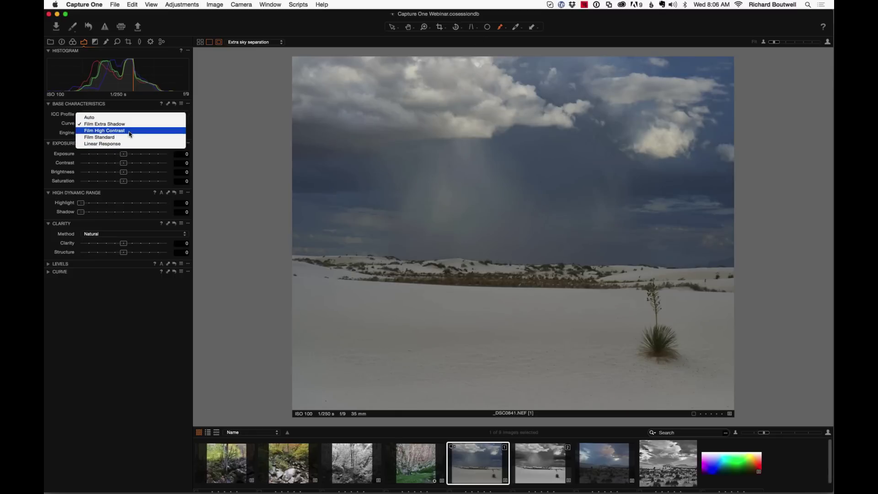
click(132, 131)
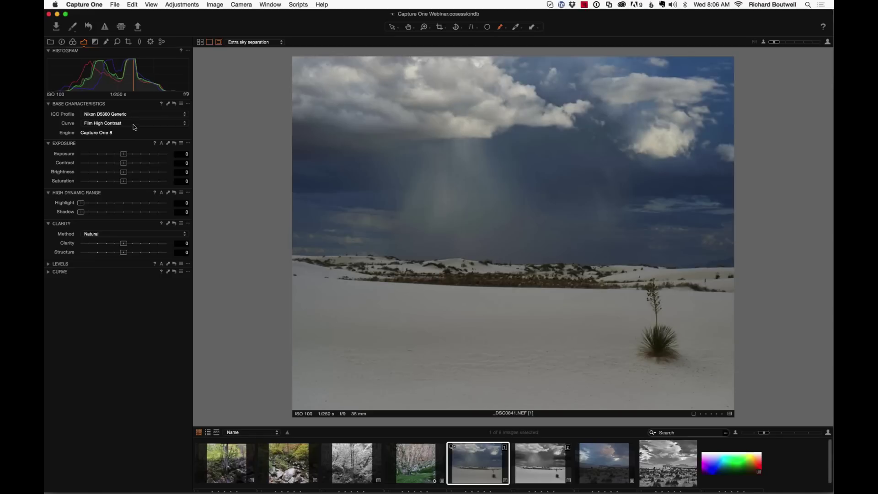
click(134, 124)
click(145, 132)
click(144, 126)
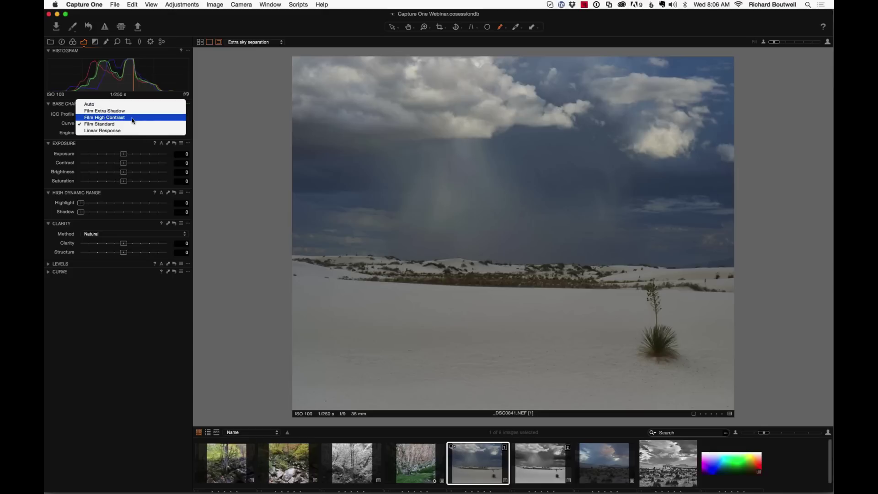
click(137, 118)
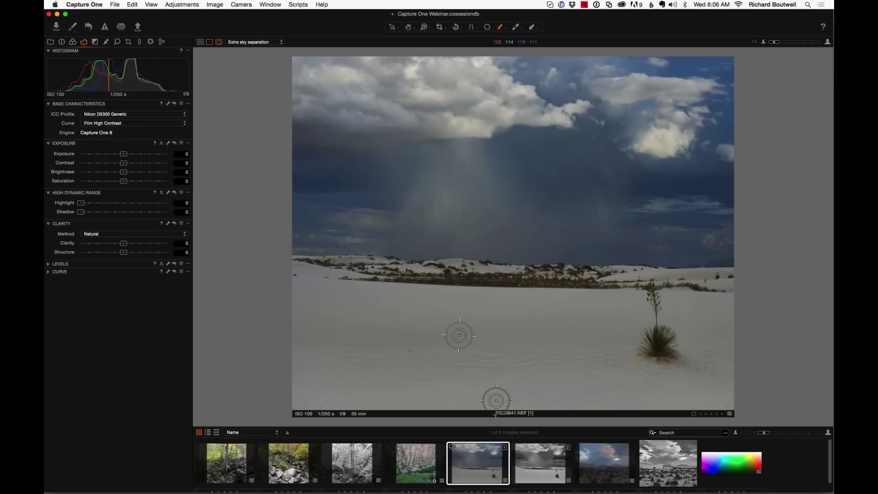
Reset the local adjustments to remove every layer above the Background, and return to the exposure tools
click(106, 42)
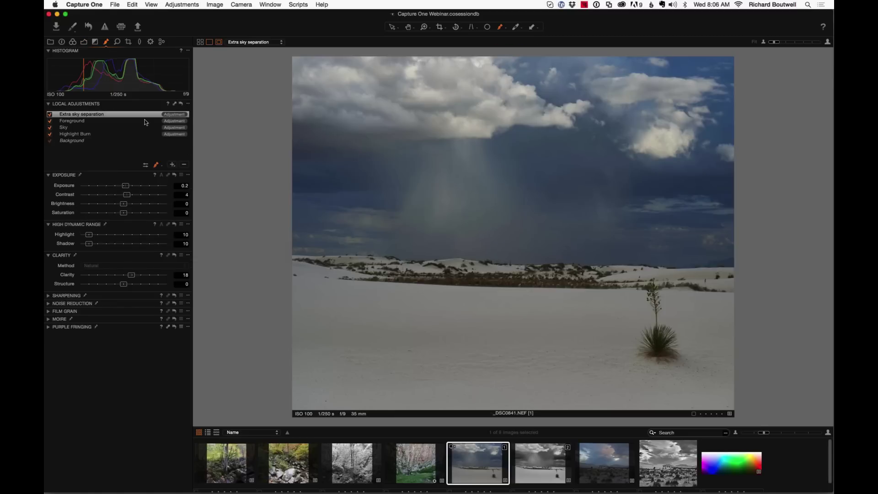
click(180, 104)
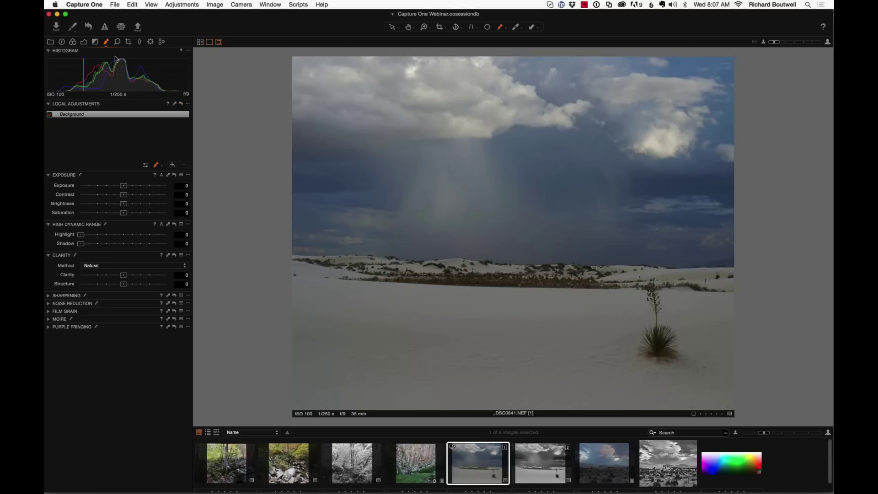
click(84, 42)
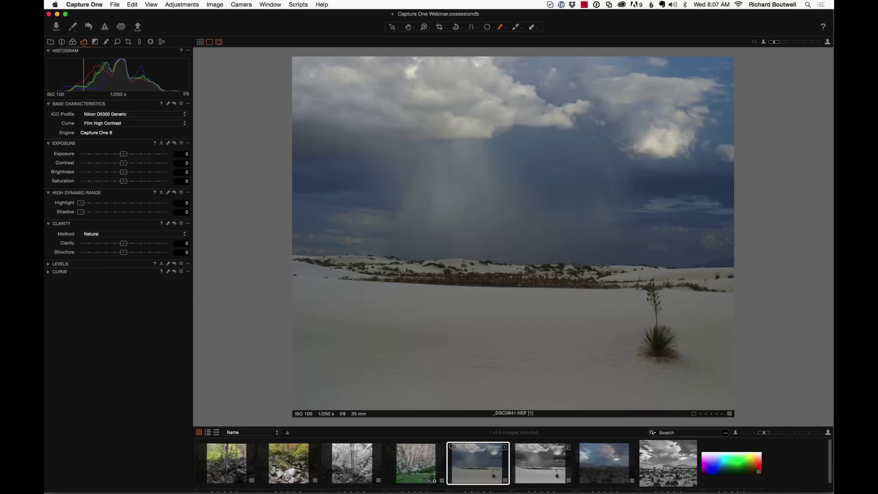
Set the Exposure of the desert photo to 0.2
click(186, 154)
text(0.2)
key(Return)
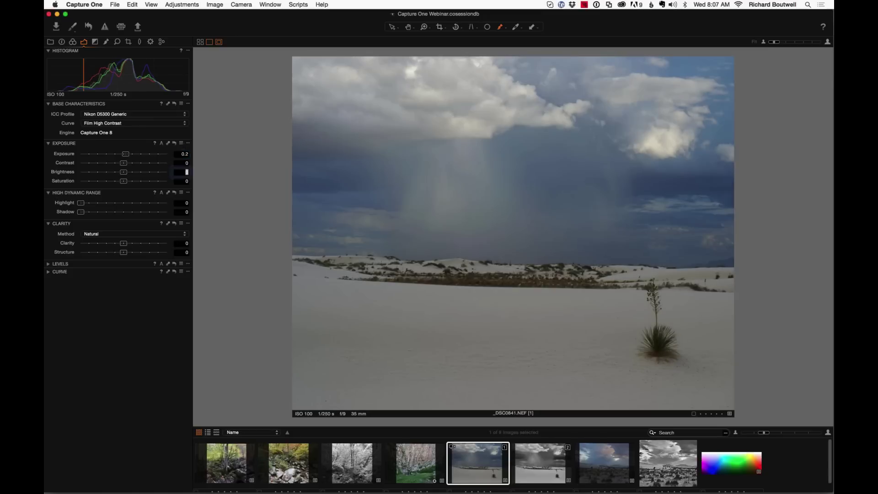
Try raising Brightness to 10 and lowering it by the same amount, and return it to 0
click(187, 172)
text(10)
key(Return)
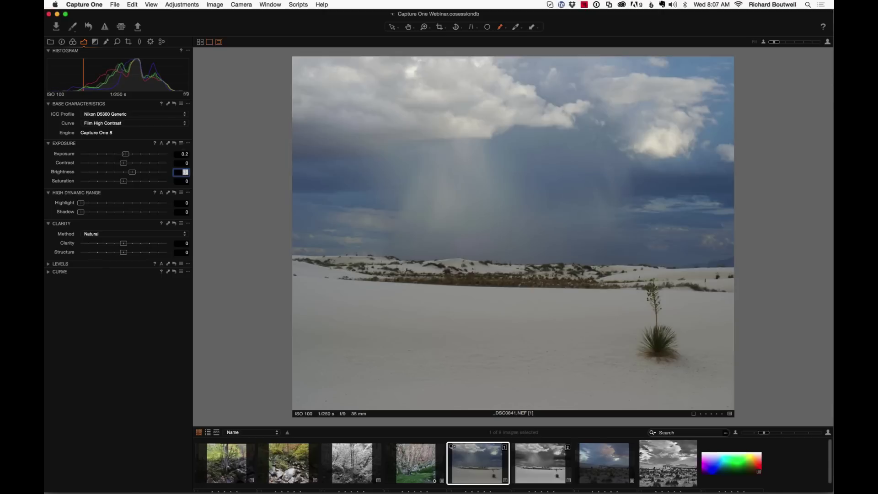
text(0)
key(Return)
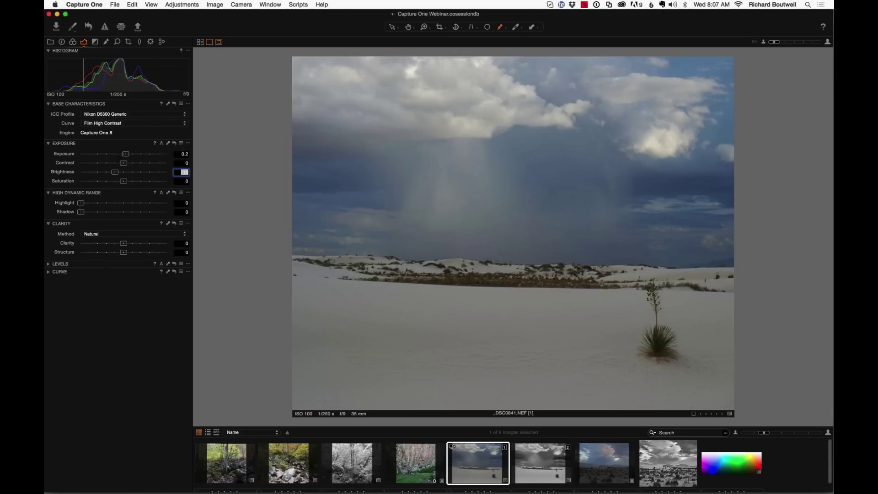
text(10)
key(Return)
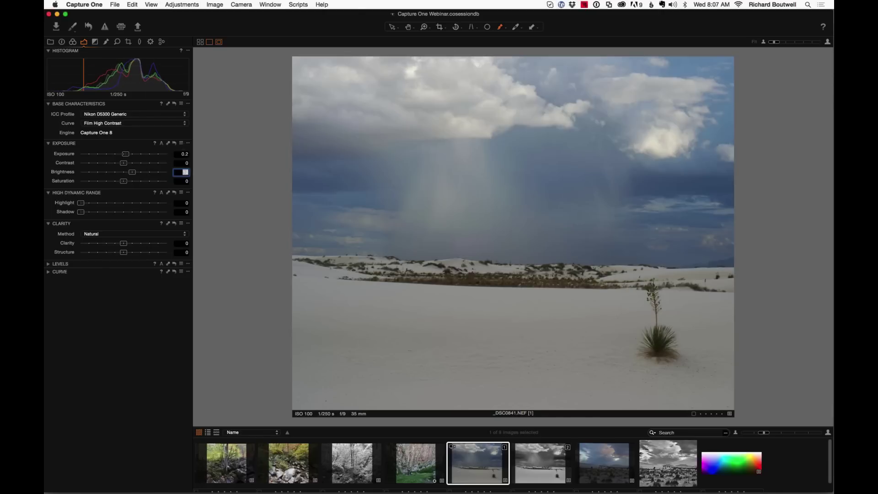
text(0)
key(Return)
Try the Contrast at 10, 20 and -20, and return it to 0
click(181, 163)
text(10)
key(Return)
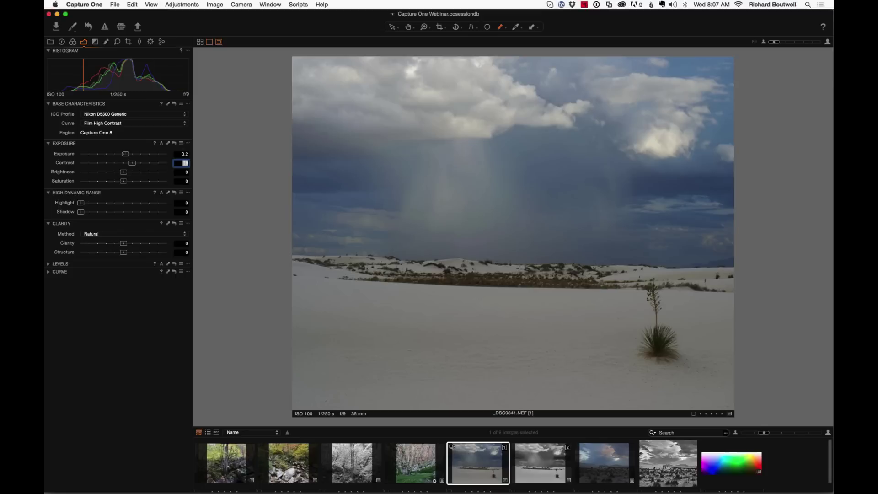
text(0)
key(Return)
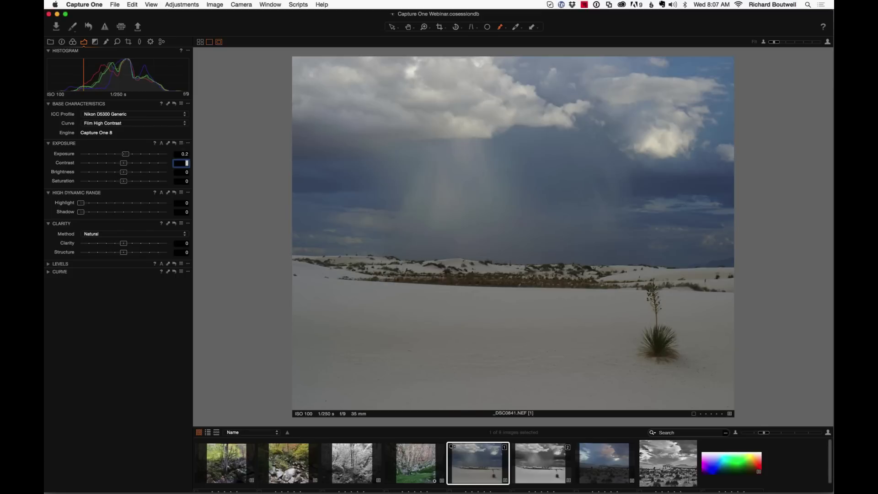
text(40)
key(Return)
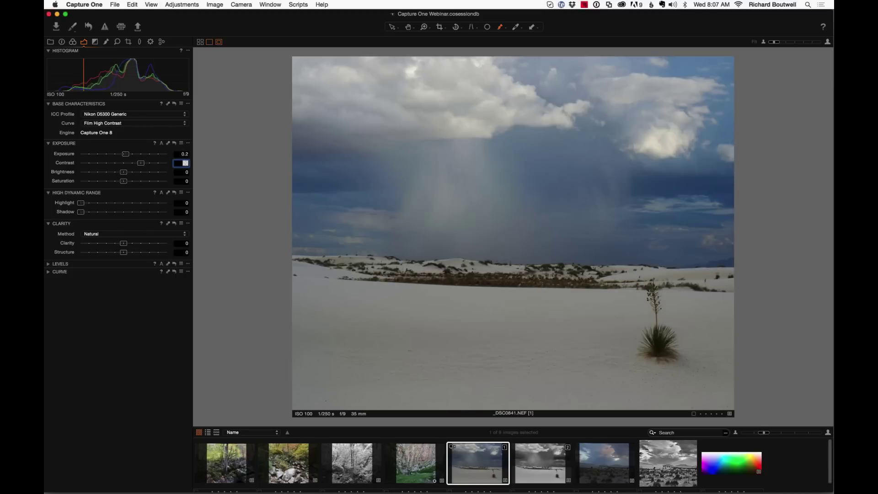
text(-40)
key(Return)
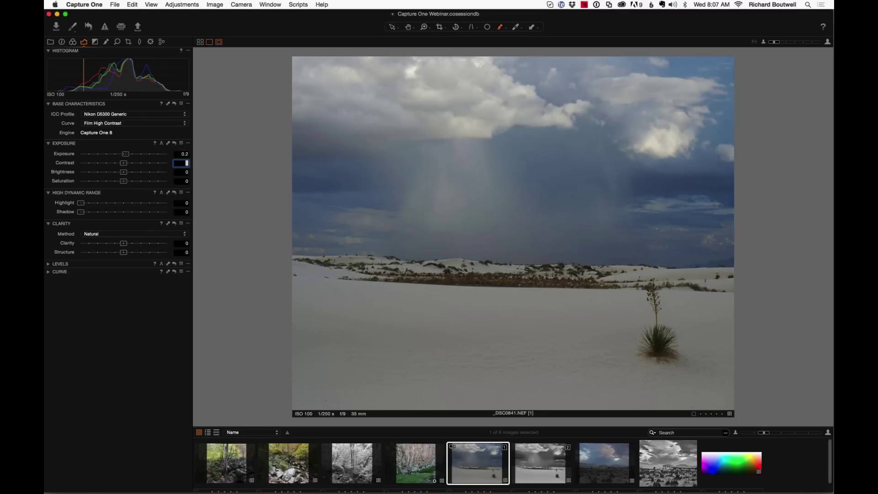
text(0)
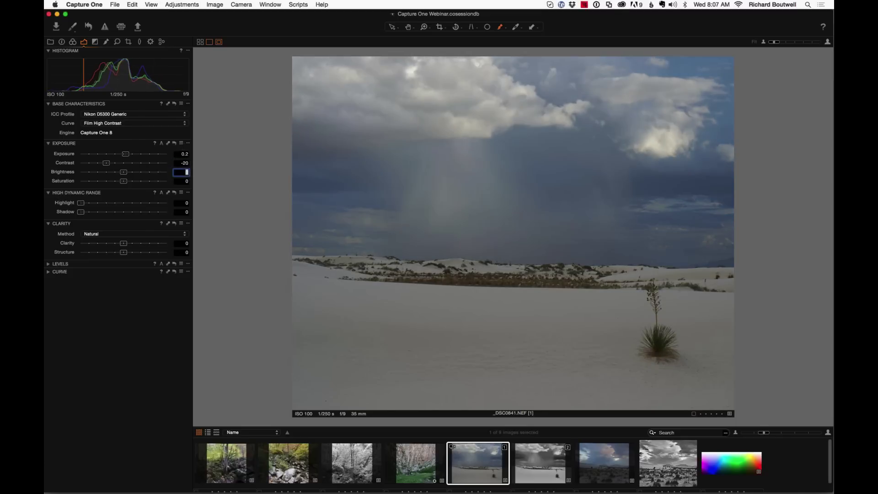
key(Return)
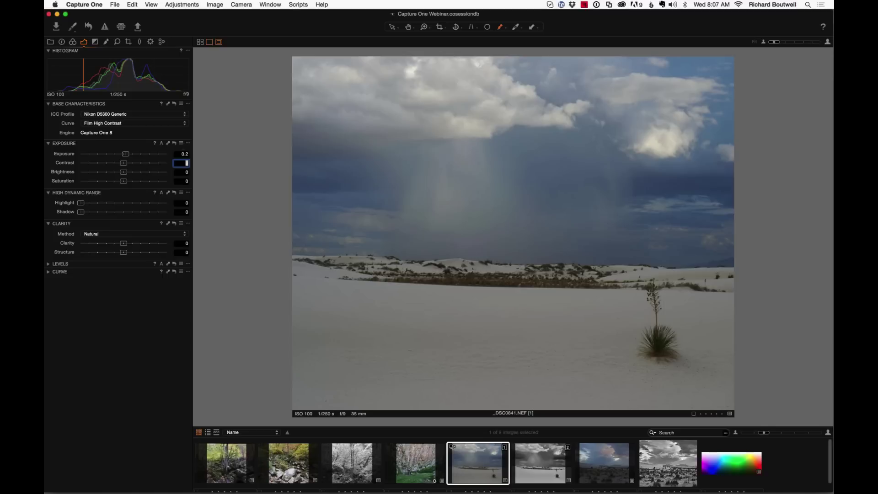
Try the High Dynamic Range Highlight recovery at about 20 and raise it to 31
key(Tab)
key(Tab)
key(Tab)
text(20)
key(Return)
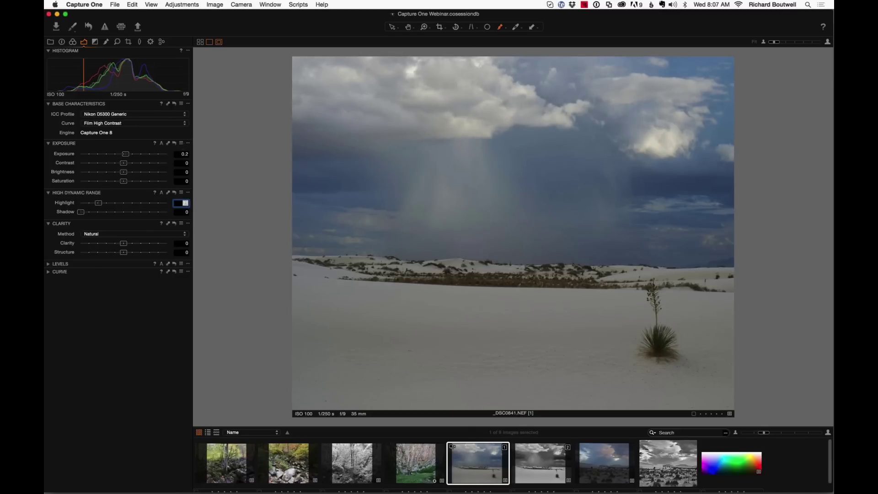
text(30)
key(Return)
Try a High Dynamic Range Shadow recovery of about 20 and return it to 0
key(Tab)
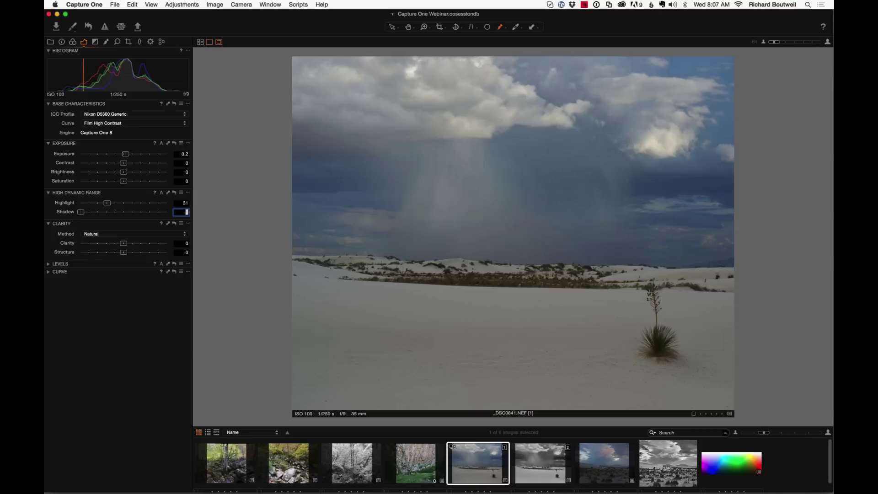
text(20)
key(Return)
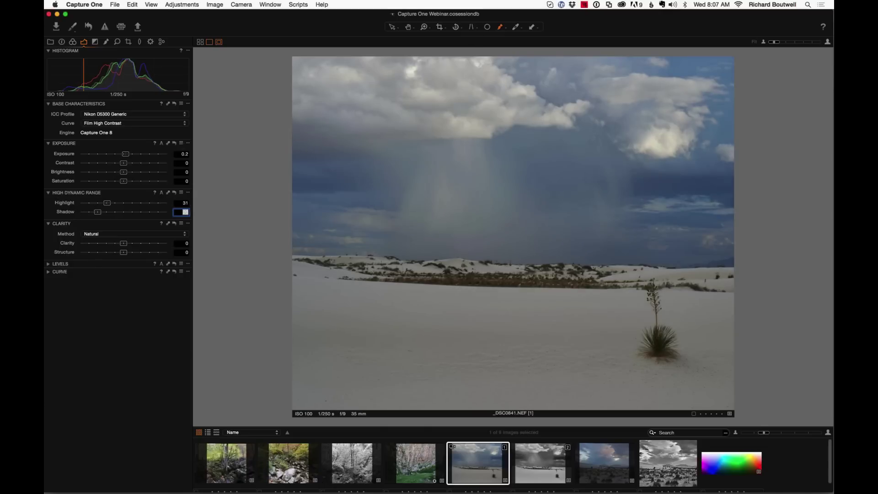
text(0)
key(Return)
Set the High Dynamic Range Highlight recovery to 42 and the Shadow recovery to 20
key(shift+Tab)
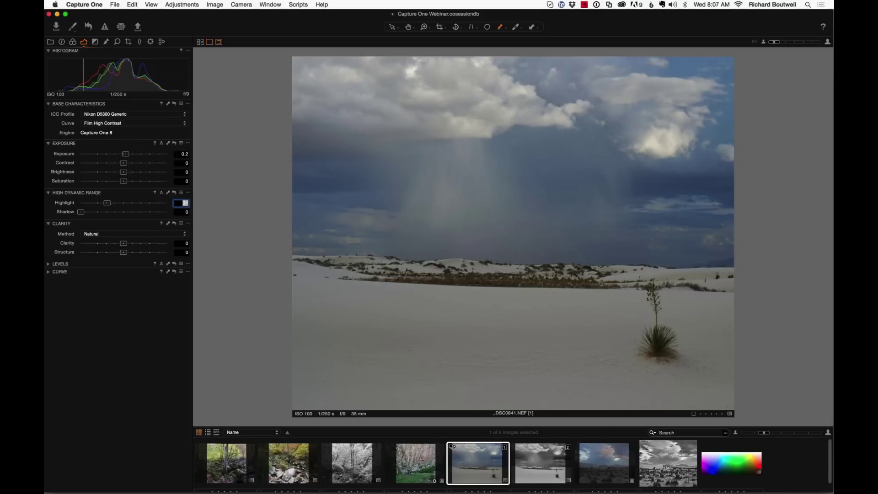
text(40)
key(Return)
key(Tab)
text(10)
key(Return)
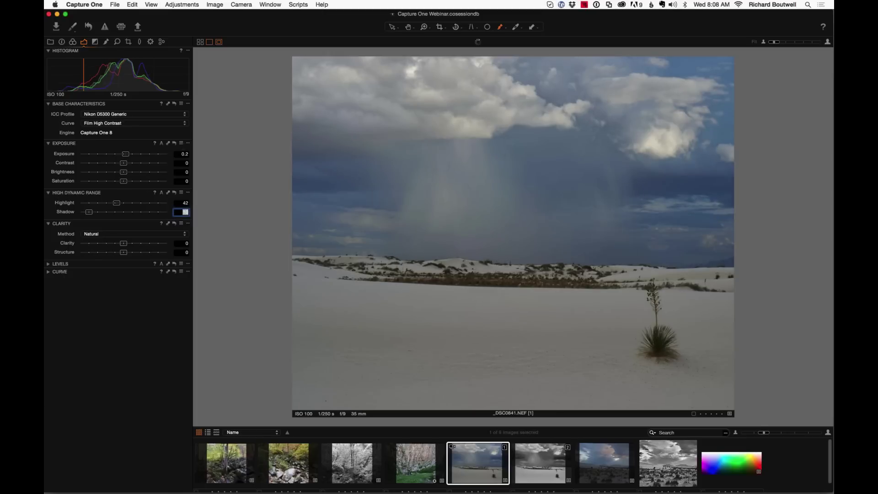
text(20)
key(Return)
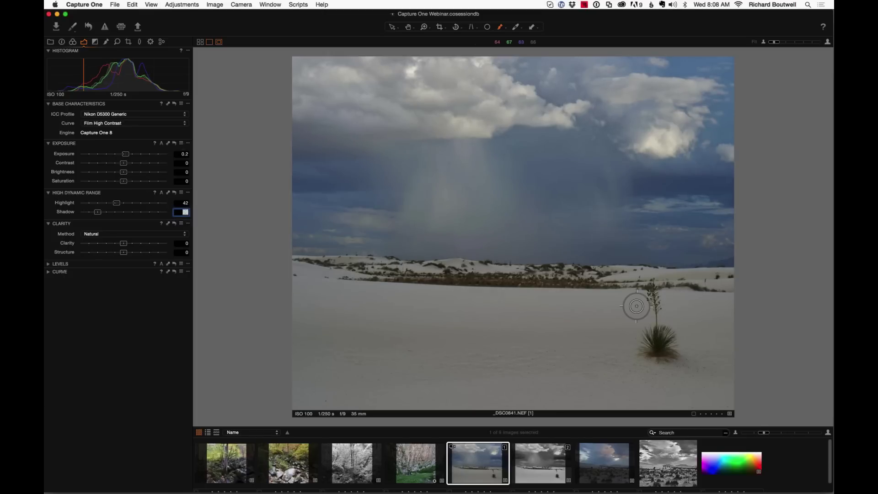
Try the Highlight recovery at about 50, and bring it down to 32
key(shift+Tab)
text(50)
key(Return)
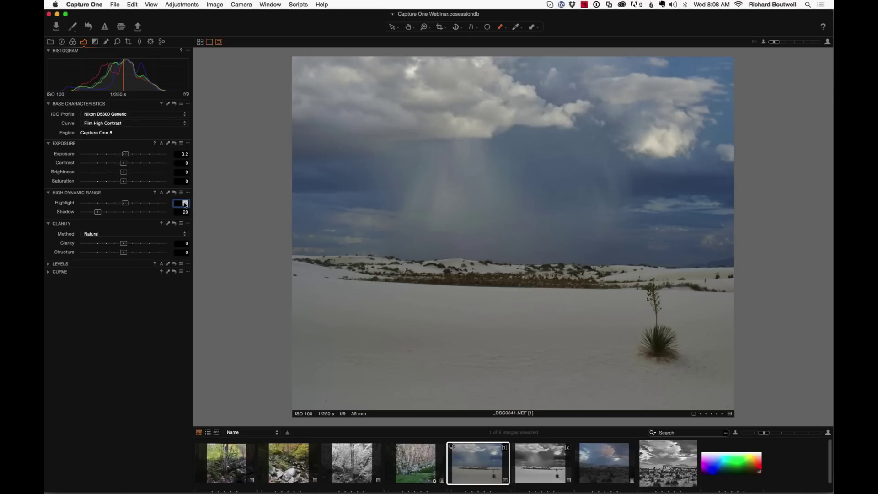
key(Return)
key(Tab)
key(Tab)
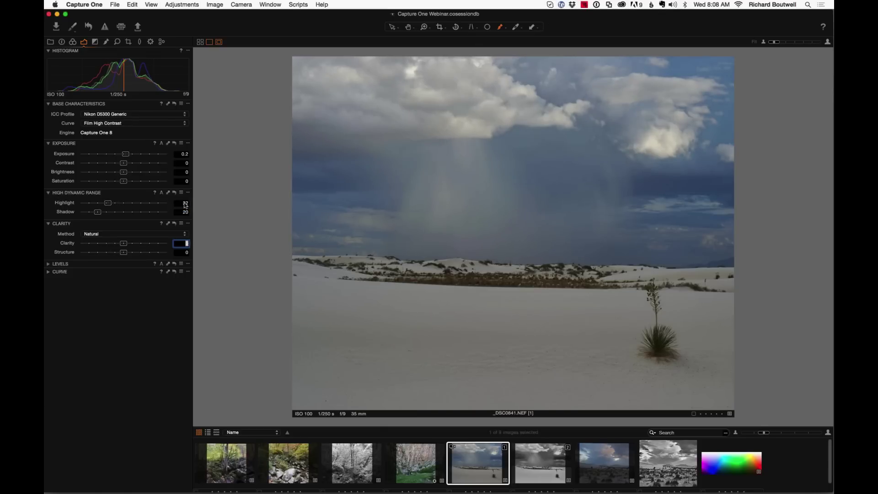
Keep the Natural clarity method, raising Clarity to 24 and Structure to 13
click(140, 237)
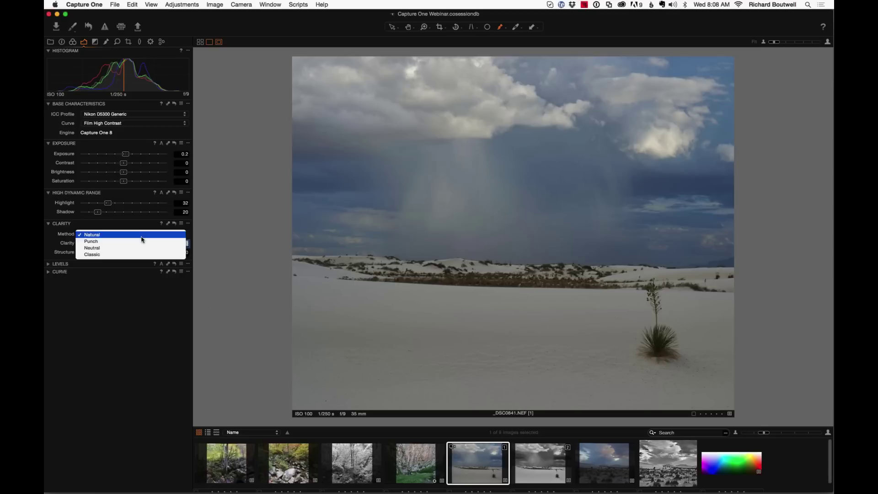
click(165, 234)
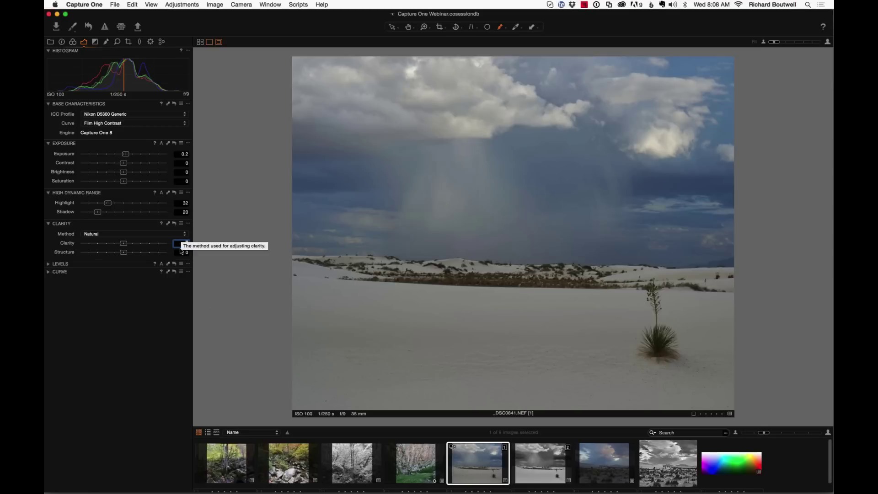
text(20)
key(Return)
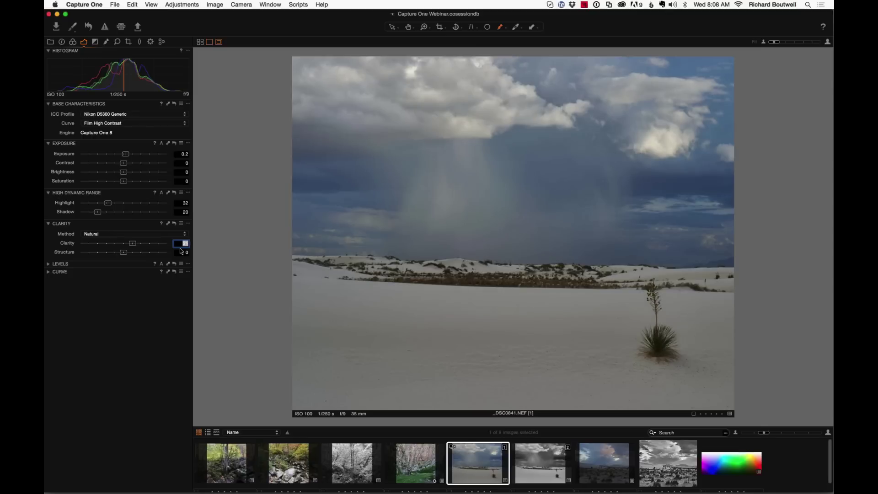
text(24)
key(Tab)
text(10)
key(Return)
key(Up)
Look at the Levels and Curve tools, collapse both, and briefly view the local adjustment tools before returning to the exposure tools
click(48, 264)
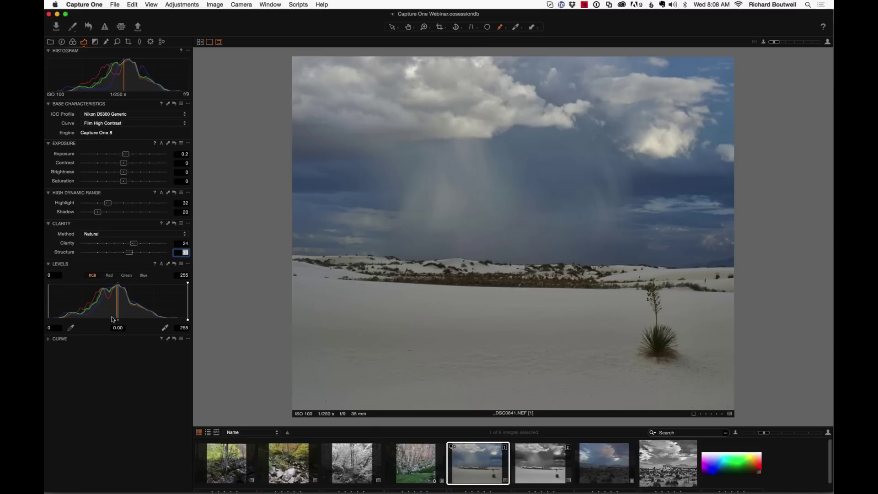
click(92, 338)
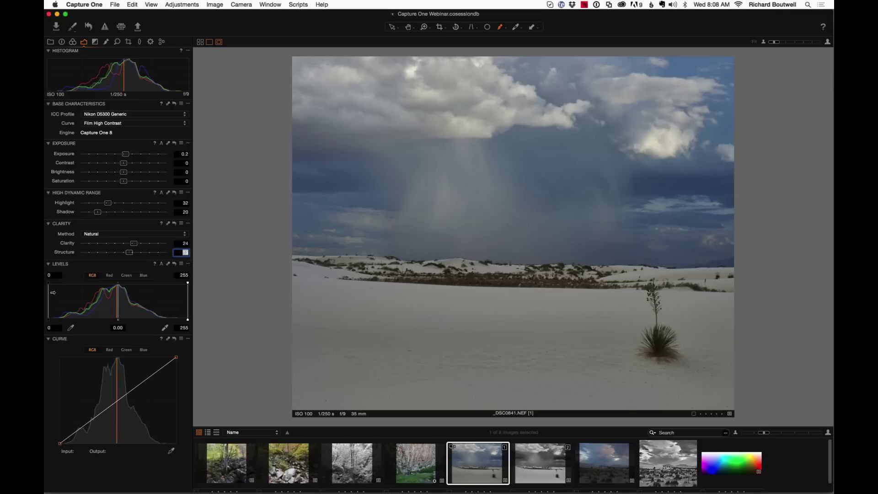
click(49, 264)
click(53, 272)
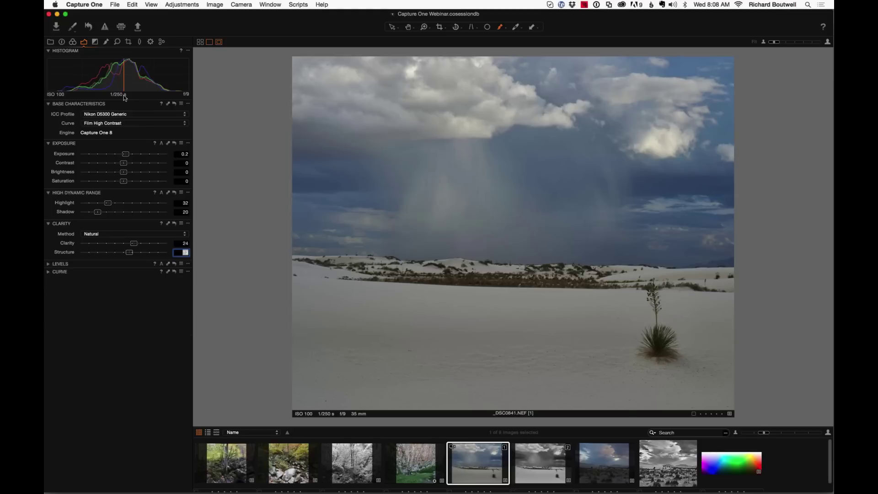
click(105, 43)
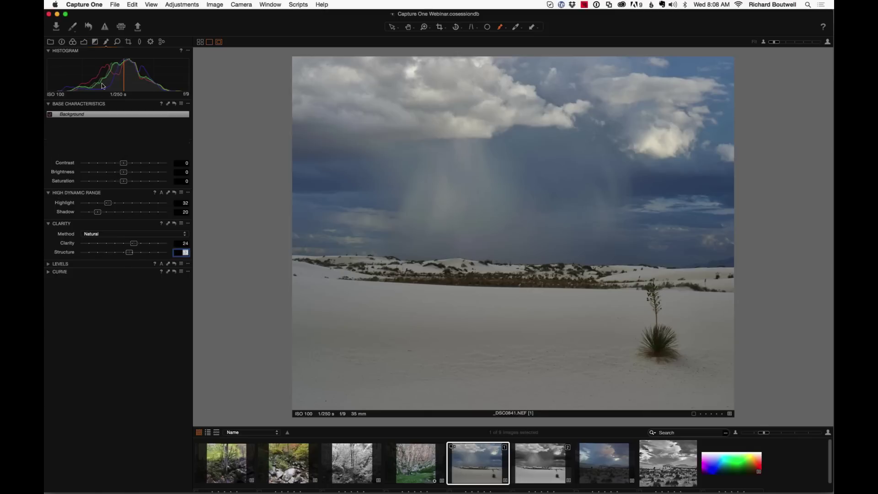
click(84, 42)
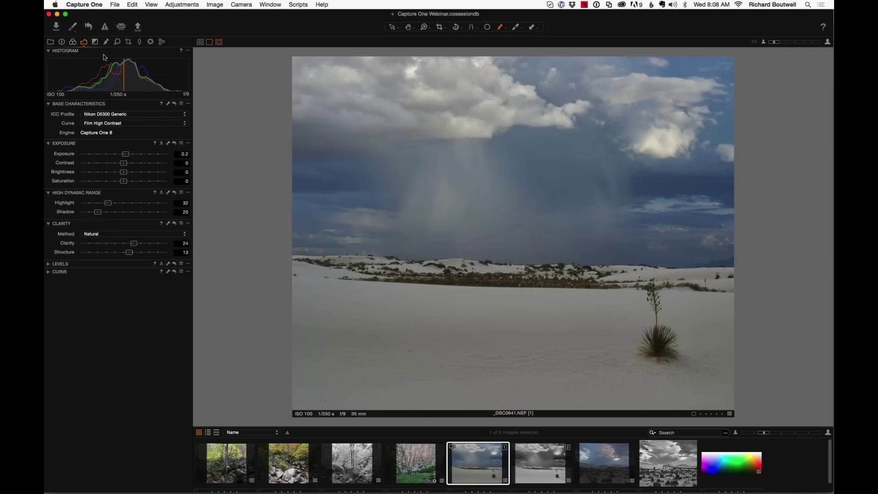
Try the photo's Contrast at 20 and bring it down to 10
click(187, 163)
text(20)
key(Return)
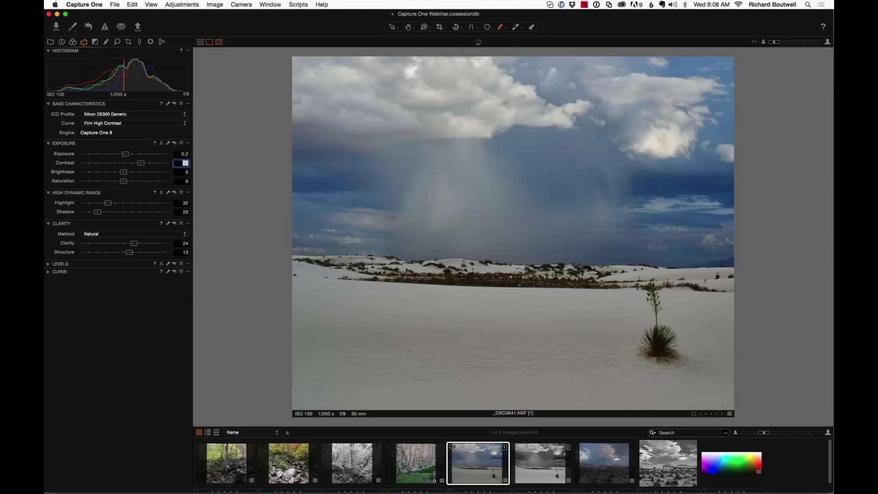
text(10)
key(Tab)
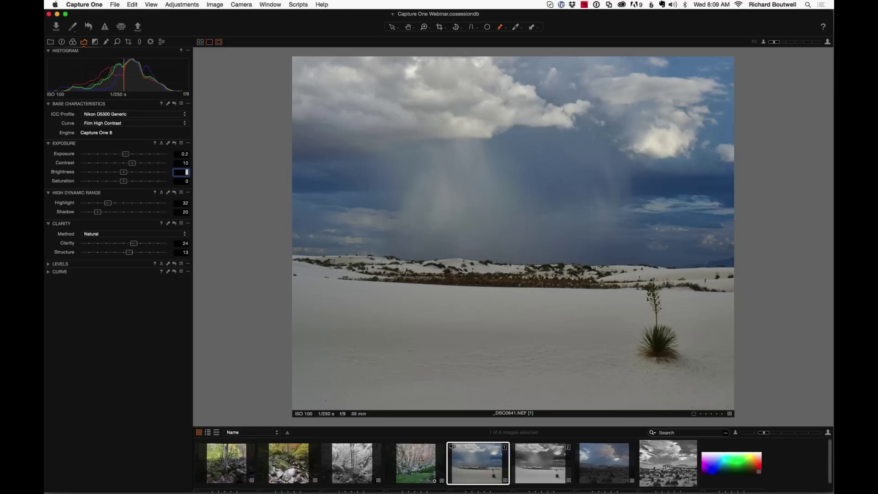
Try the photo's Brightness at -10 and settle on -7
text(-10)
key(Return)
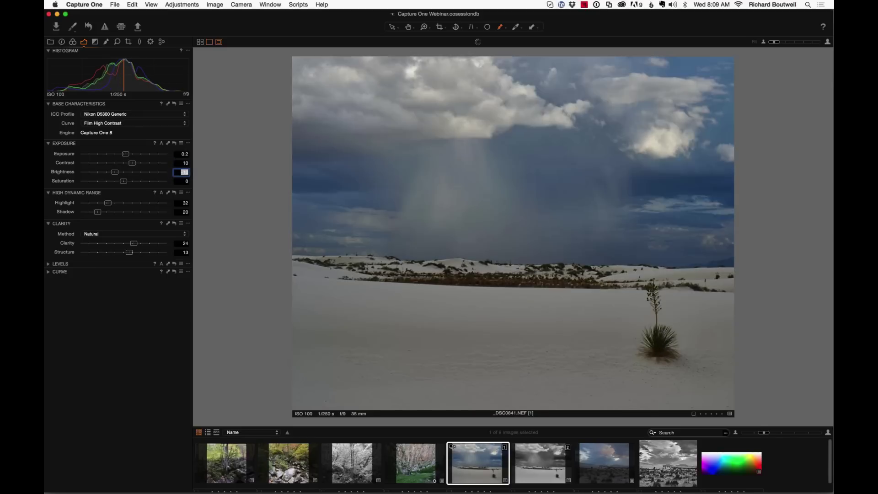
key(Up)
text(-20)
key(Return)
text(-8)
key(Return)
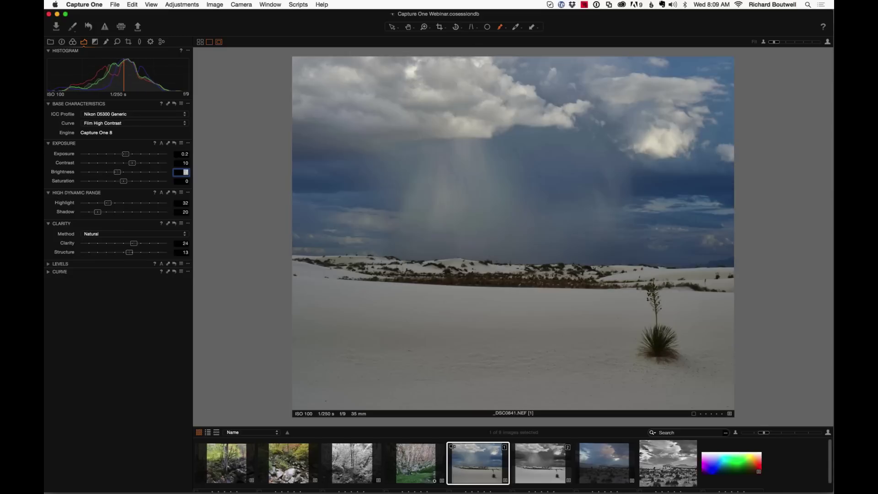
click(182, 202)
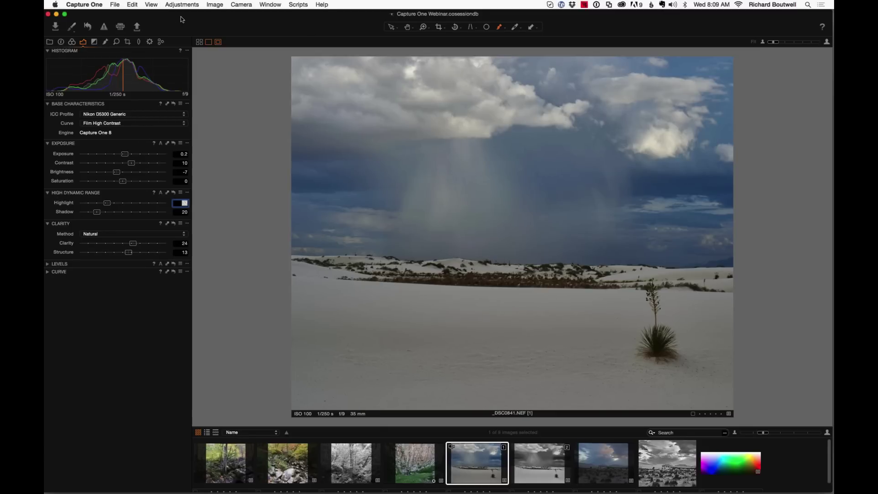
drag(180, 17, 189, 24)
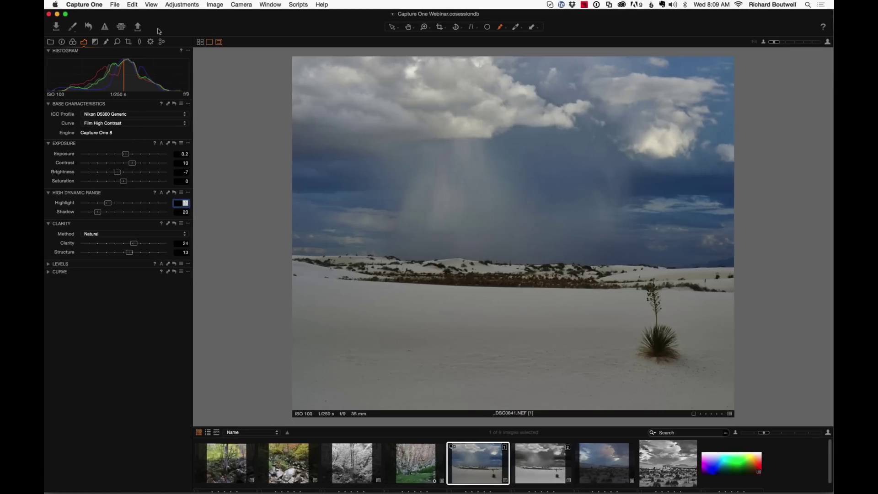
Try adding a new local adjustment layer with its default name and undo it
click(106, 42)
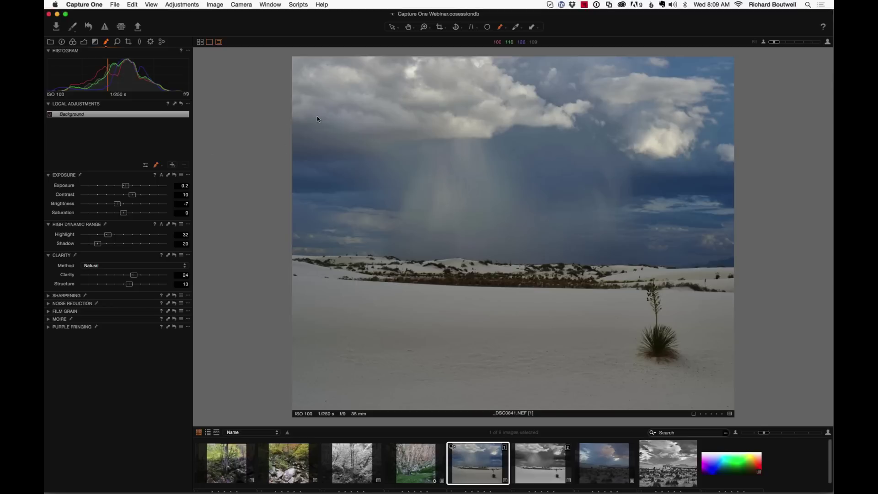
click(171, 166)
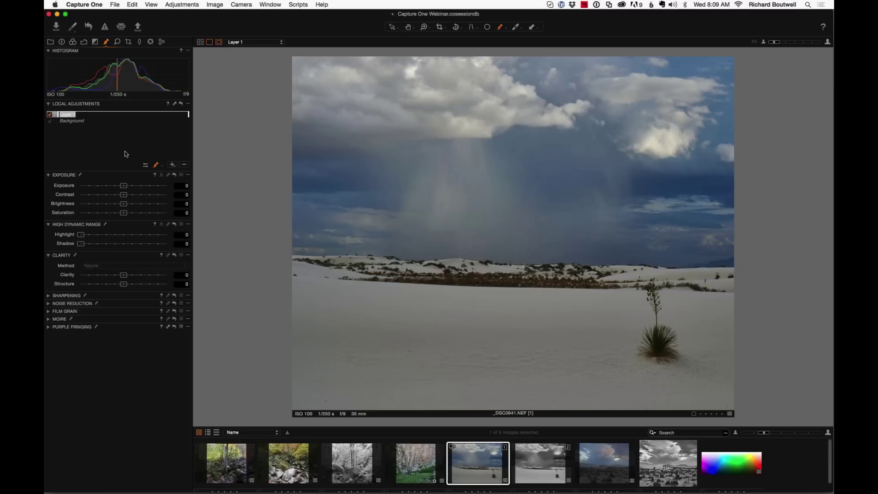
key(Return)
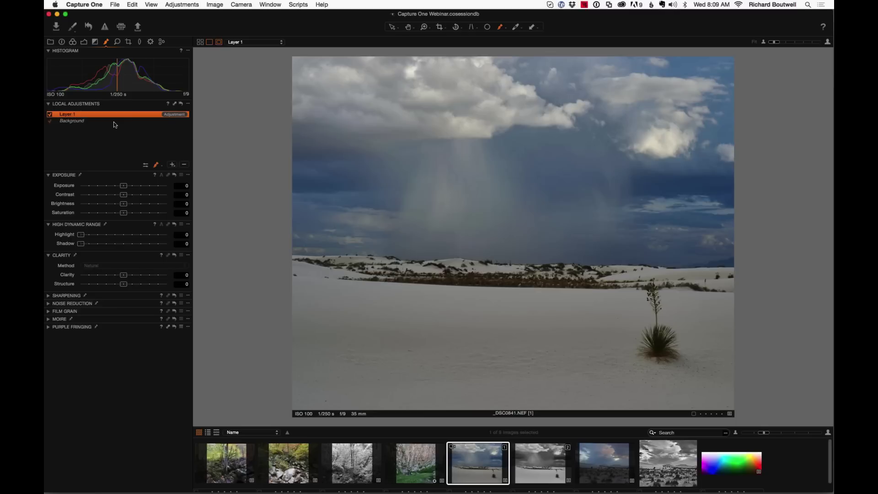
key(super+z)
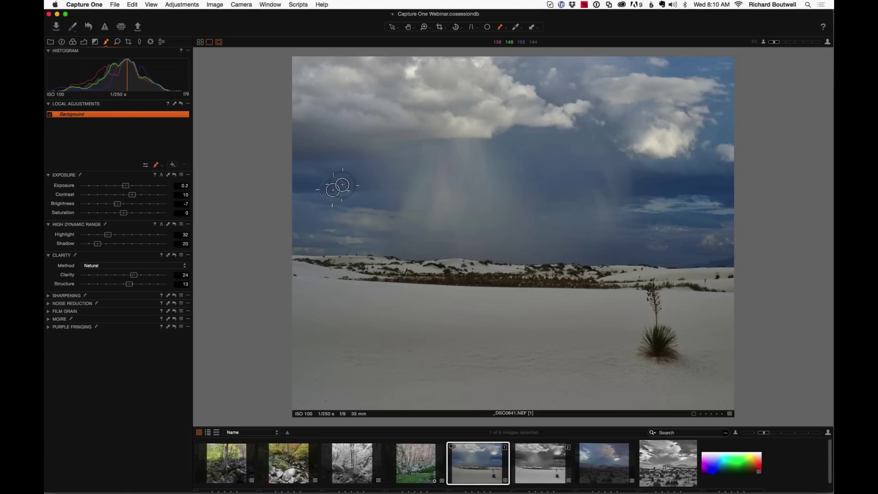
Toggle the black and white conversion on and off twice to compare it with the color version
click(94, 41)
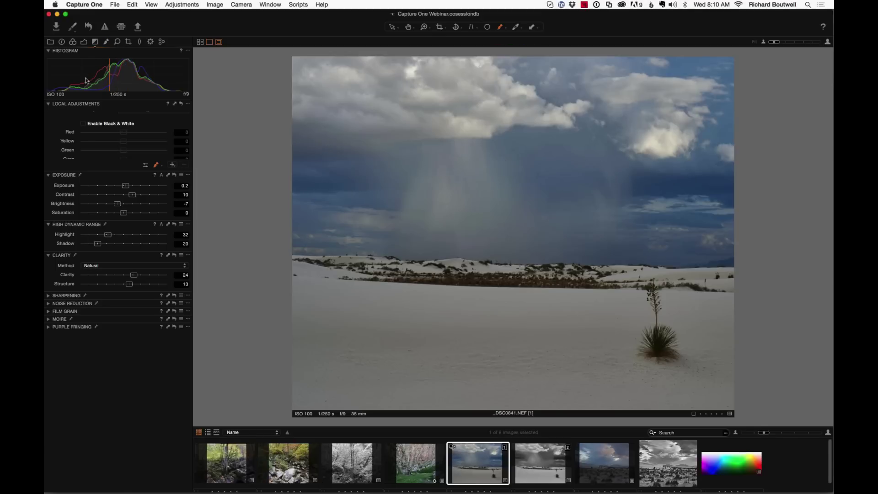
click(83, 124)
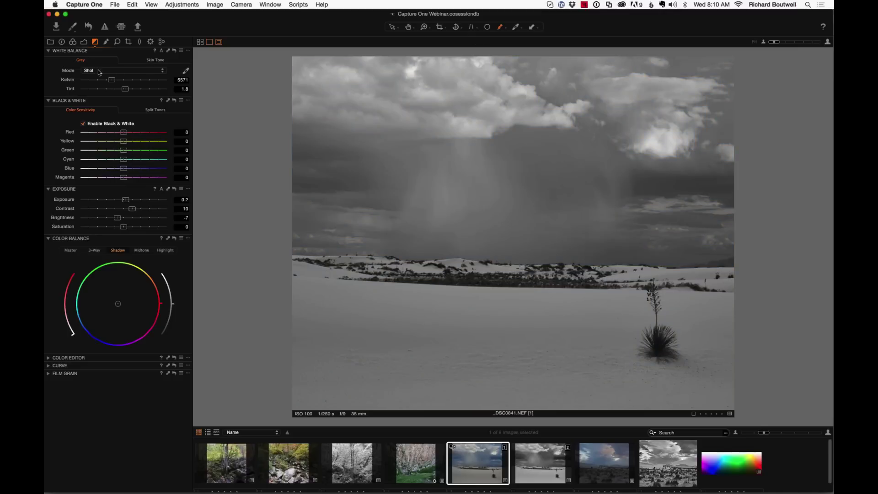
click(83, 124)
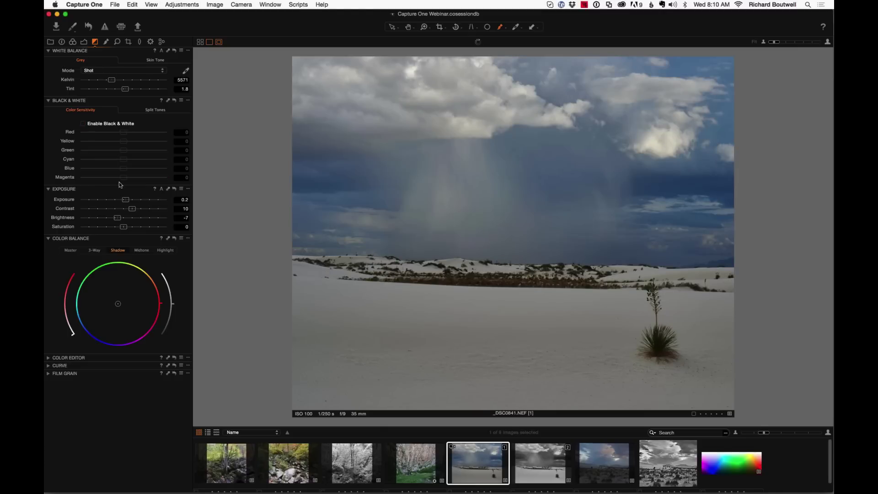
click(83, 124)
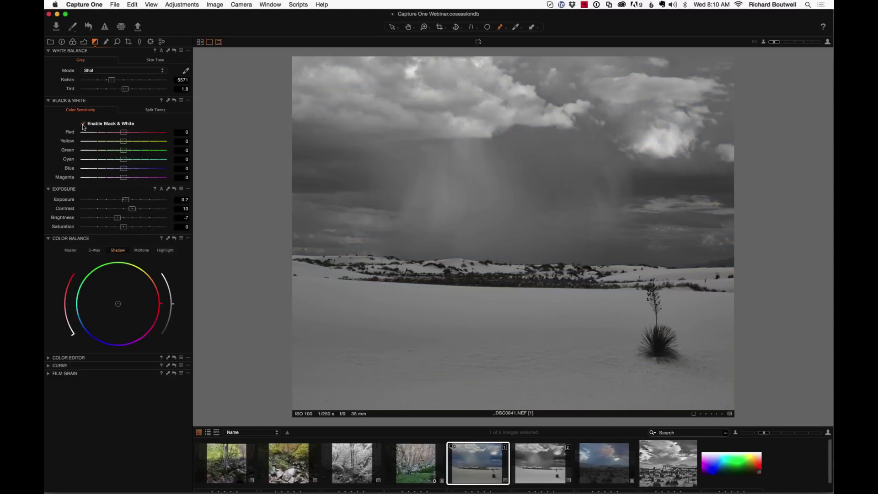
click(82, 124)
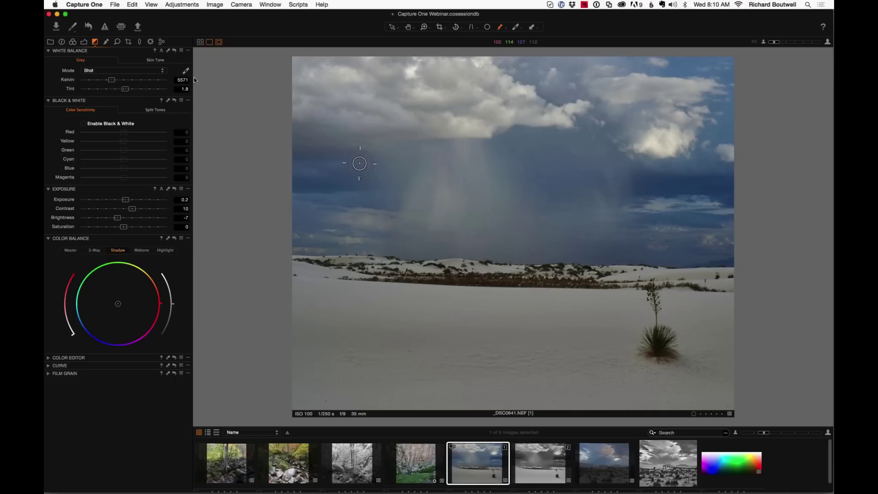
Add a new local adjustment layer to the photo and name it Burn
click(106, 41)
click(172, 165)
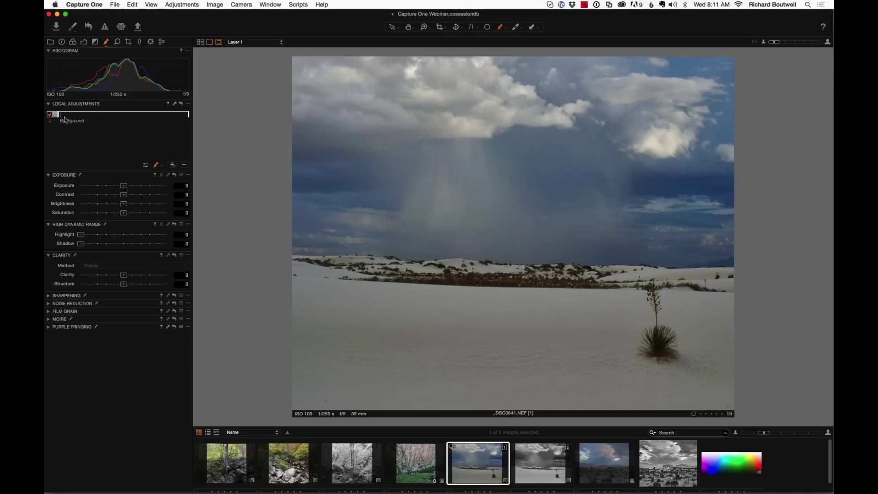
text(Burn)
key(Tab)
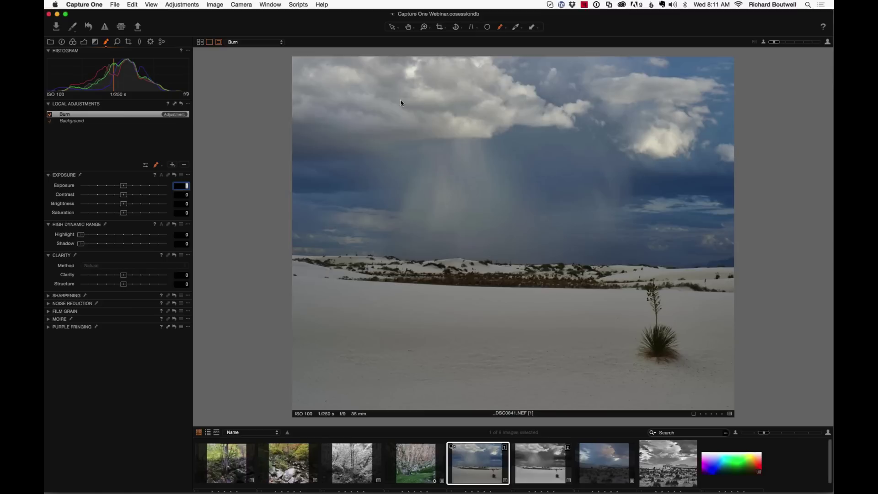
click(111, 128)
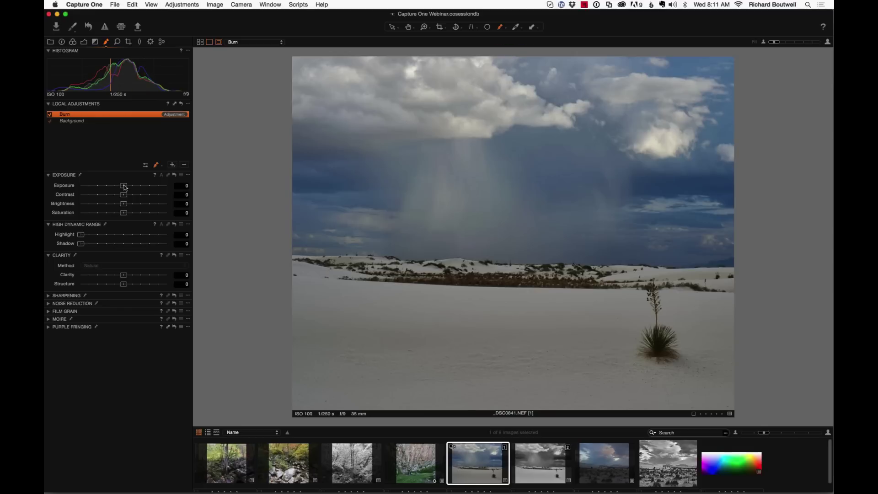
Try an Exposure of about -1.52 and a higher Contrast on the Burn layer, and reset both to 0
mouse_move(124, 186)
mouse_down()
mouse_move(140, 187)
mouse_move(99, 185)
mouse_move(143, 195)
mouse_move(135, 194)
mouse_up()
click(184, 194)
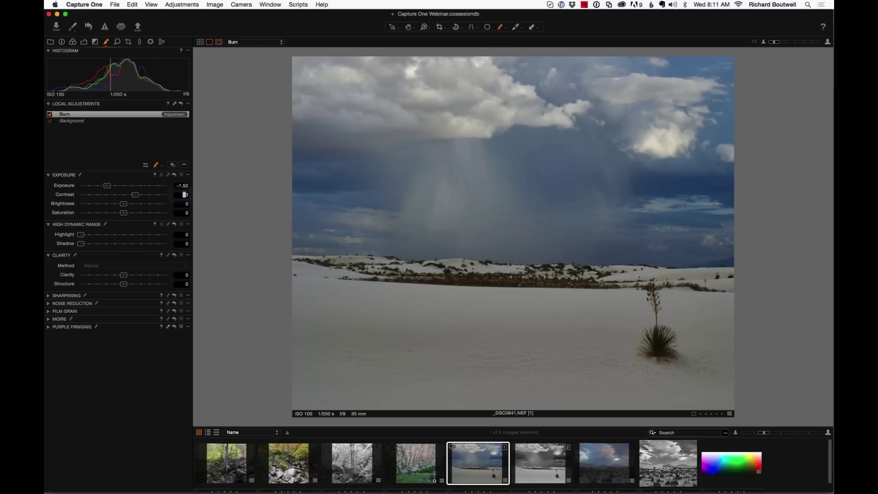
click(184, 194)
key(BackSpace)
click(182, 185)
key(BackSpace)
click(60, 113)
right_click(118, 116)
click(101, 151)
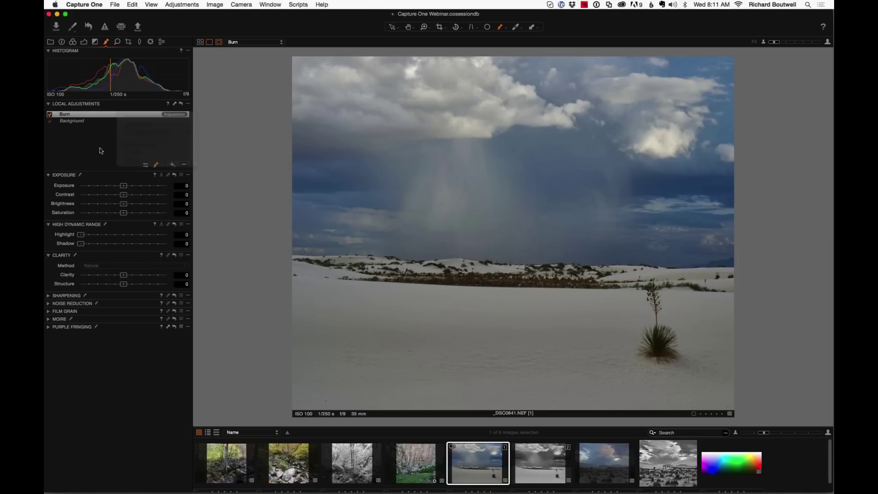
Set the Burn layer's Contrast to -20 and its Exposure to -0.5
click(184, 186)
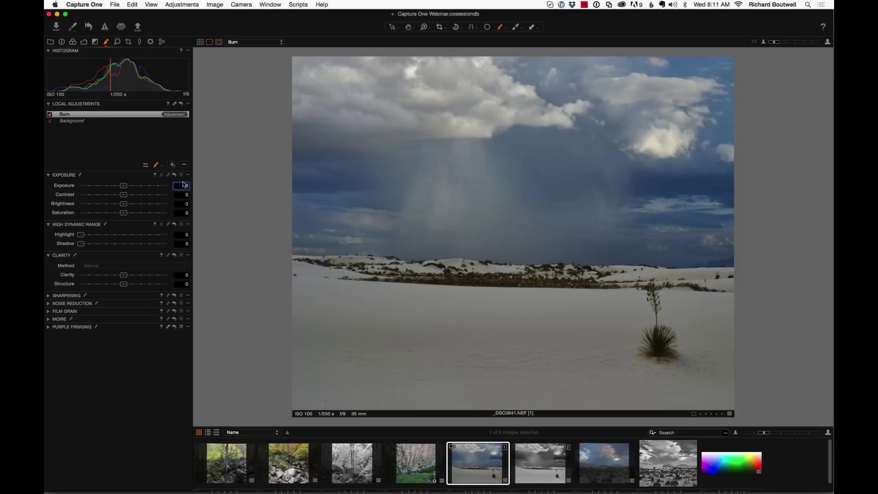
text(-1)
key(Return)
key(cmd+z)
key(Tab)
text(-20)
key(Return)
click(184, 185)
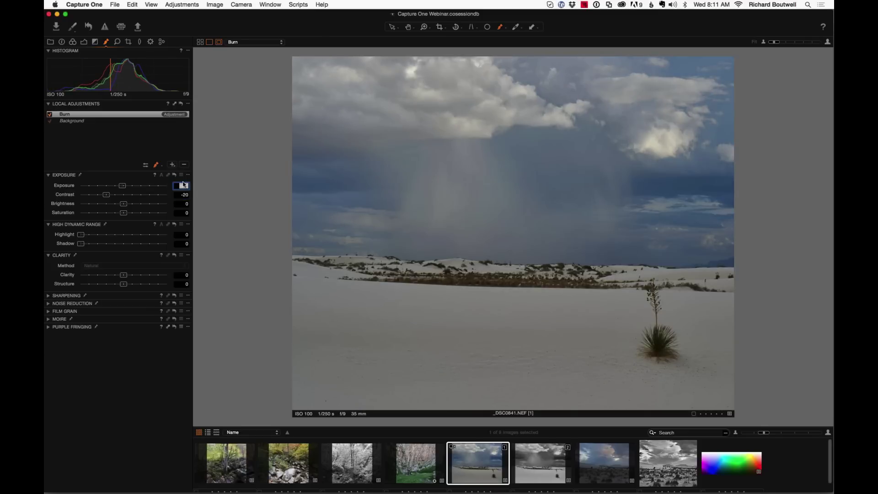
key(Down)
key(Down)
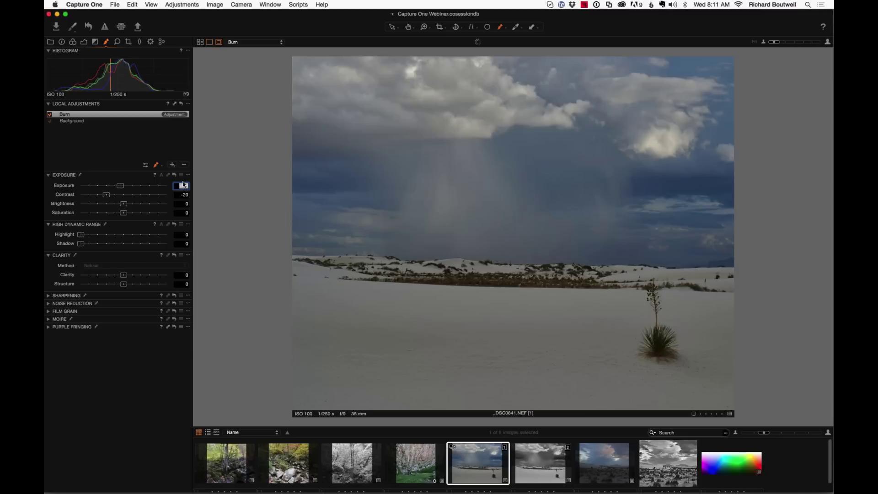
Set the Burn layer's High Dynamic Range Highlight recovery to 30 and Shadow recovery to 20
key(Tab)
key(Tab)
key(Tab)
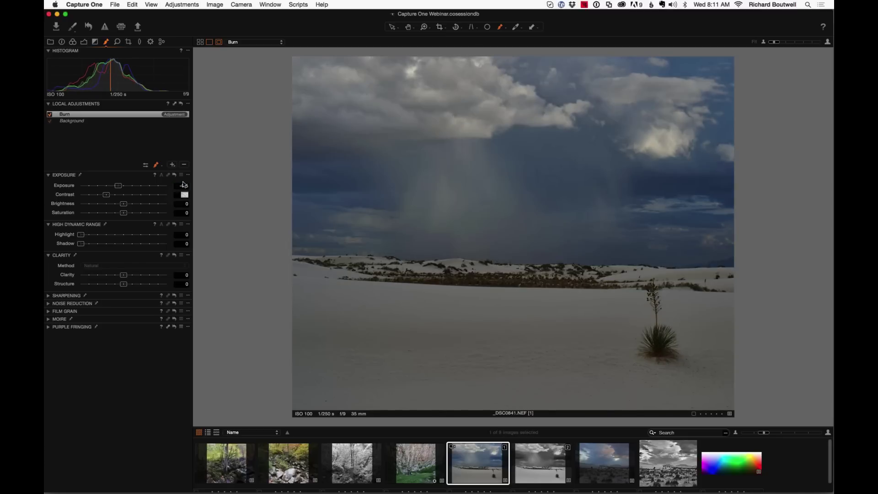
key(Tab)
text(30)
key(Return)
key(Tab)
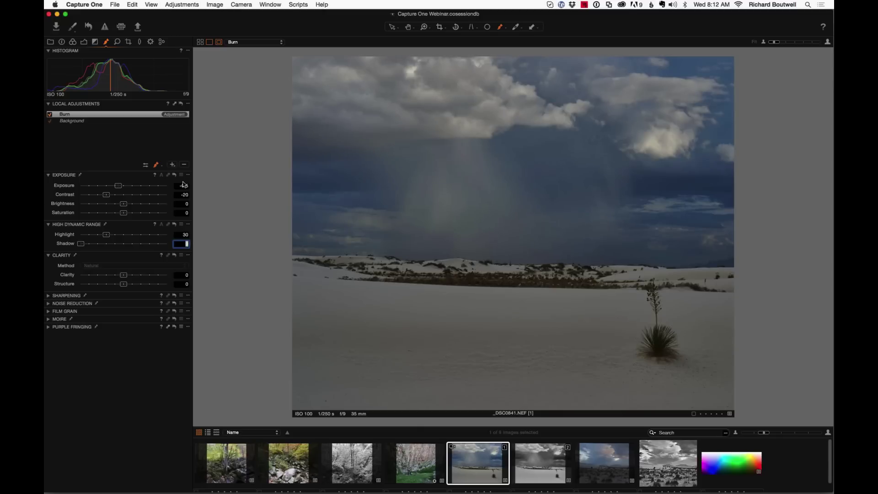
text(20)
key(Return)
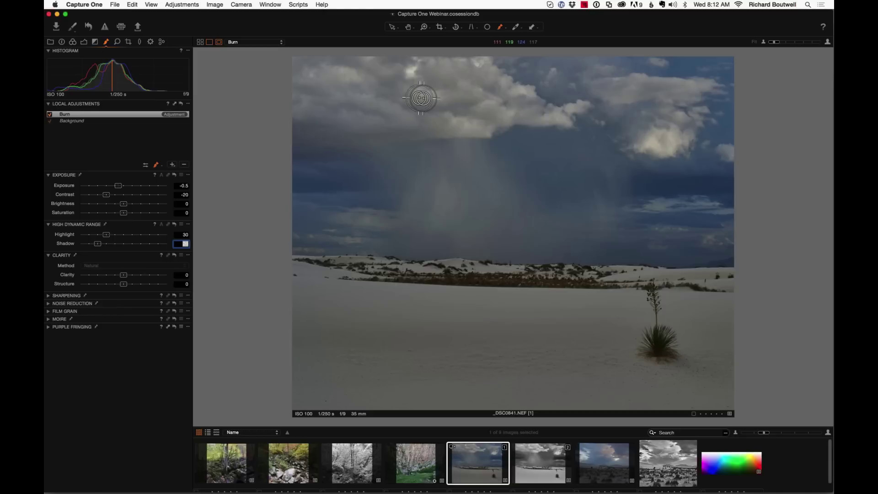
Set the Burn layer's Brightness to -3 and clear the layer's mask
click(186, 196)
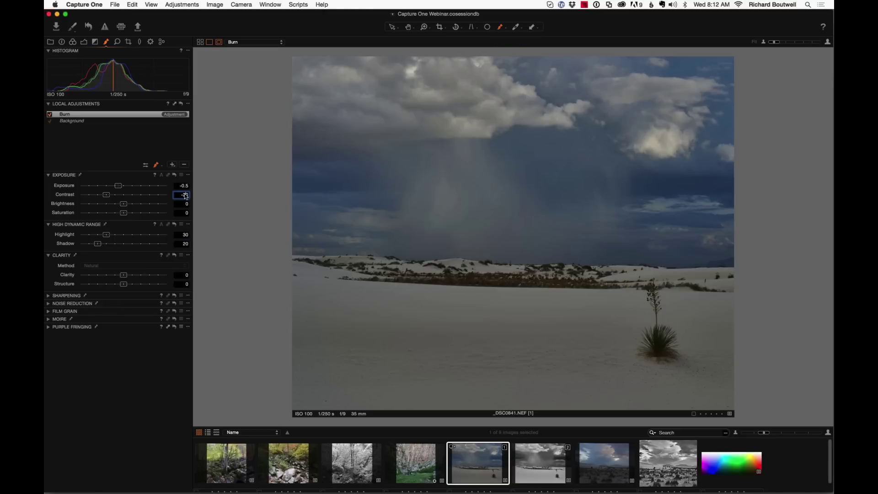
key(Tab)
text(-3)
key(Return)
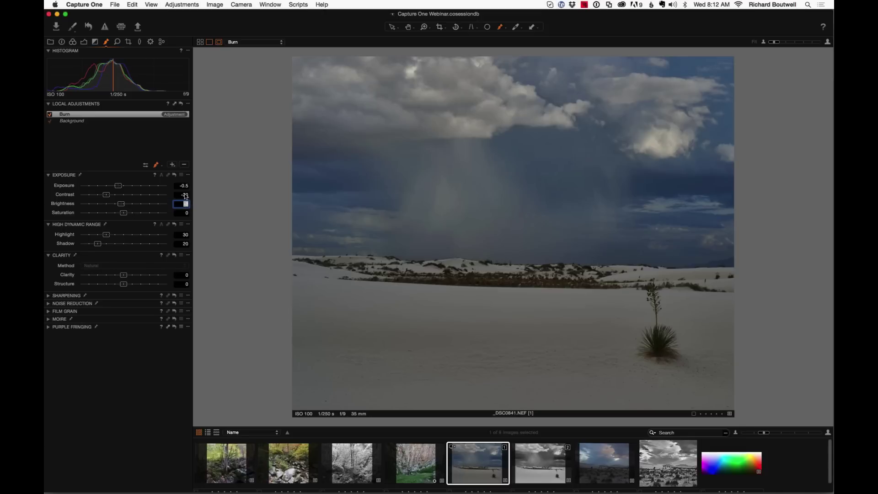
right_click(117, 115)
click(141, 120)
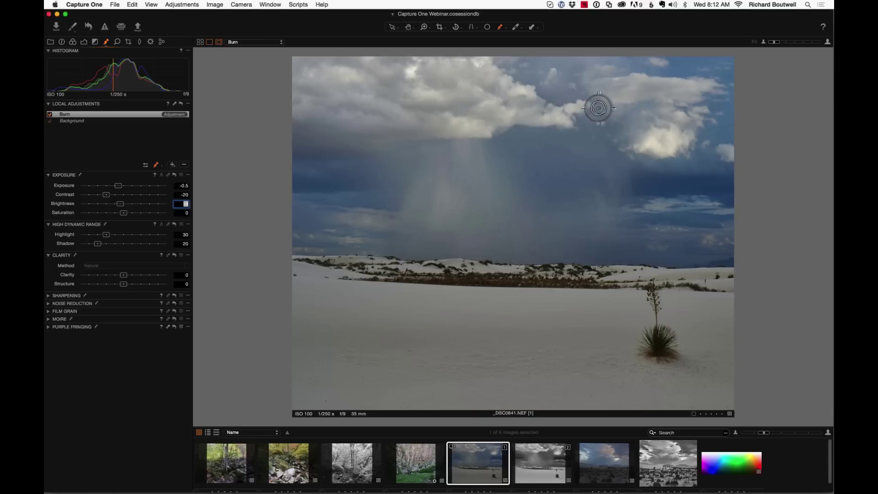
Choose the Draw Mask brush for the bright cloud in the right part of the sky and check its brush settings
click(424, 27)
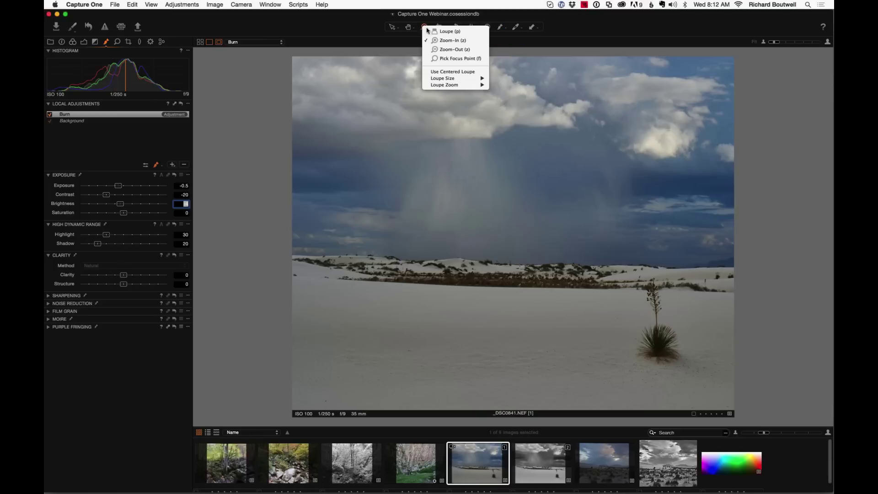
click(452, 40)
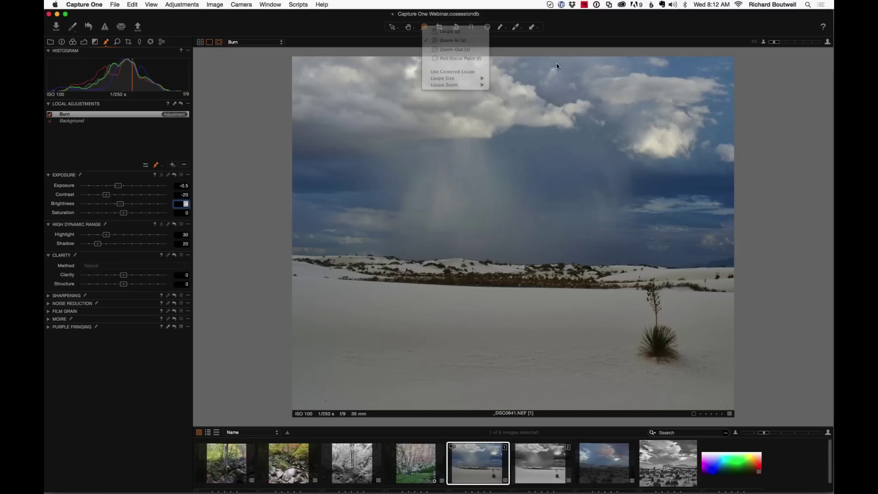
drag(604, 84, 716, 189)
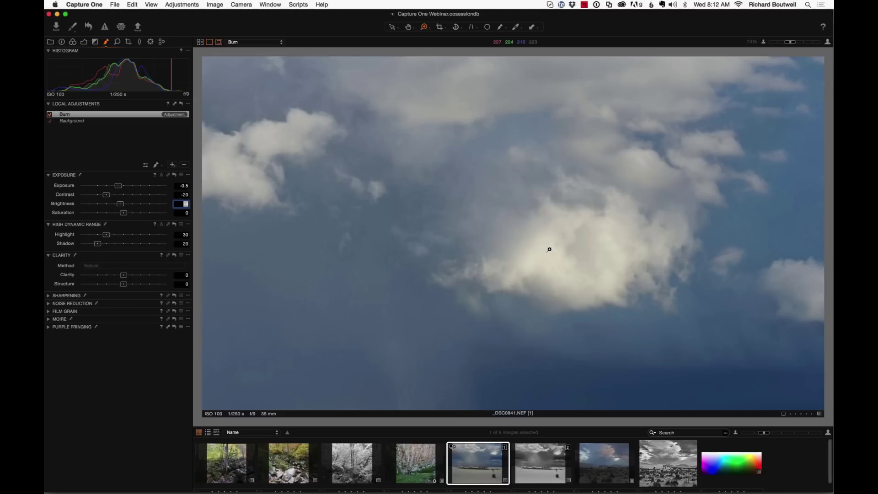
click(500, 28)
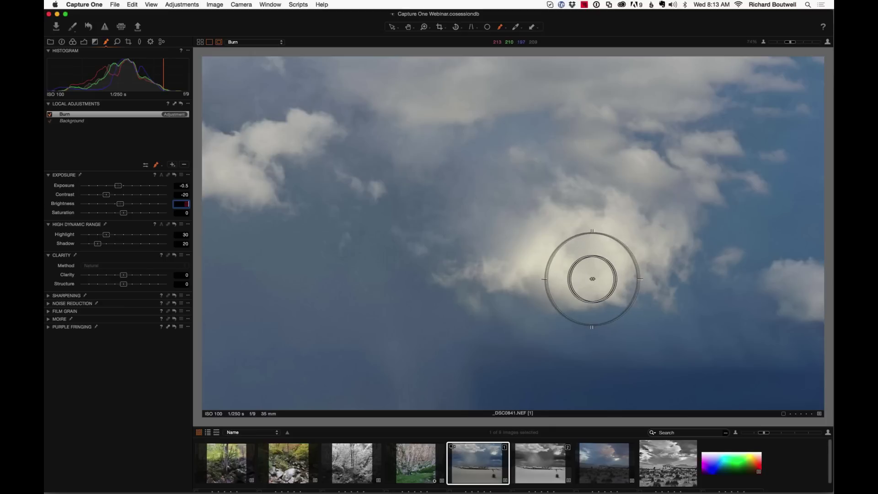
right_click(584, 264)
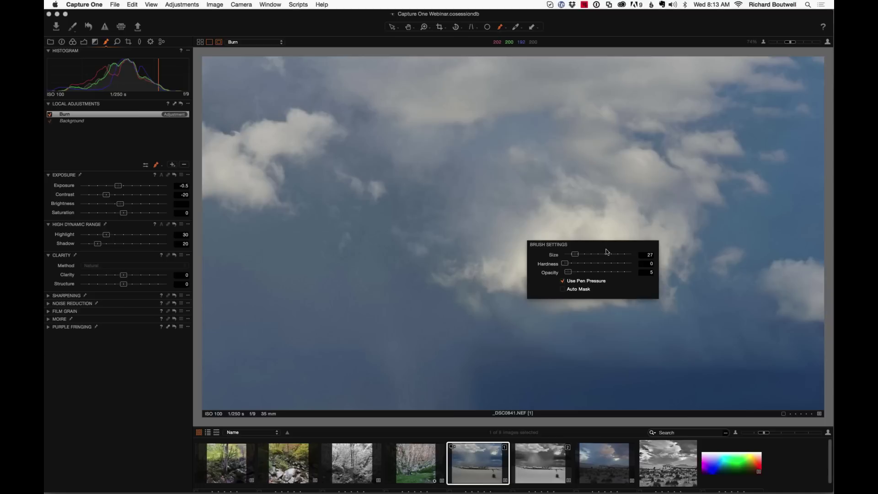
key(Escape)
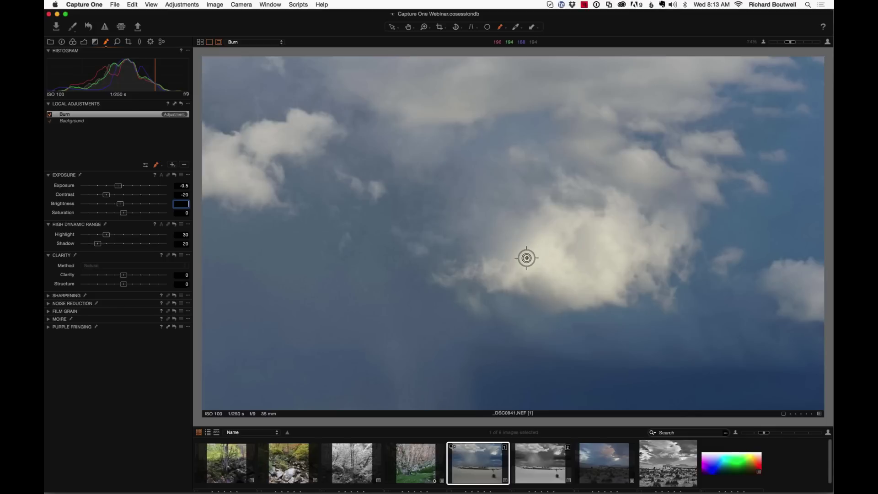
Set the Burn layer's Brightness to -12
key(Return)
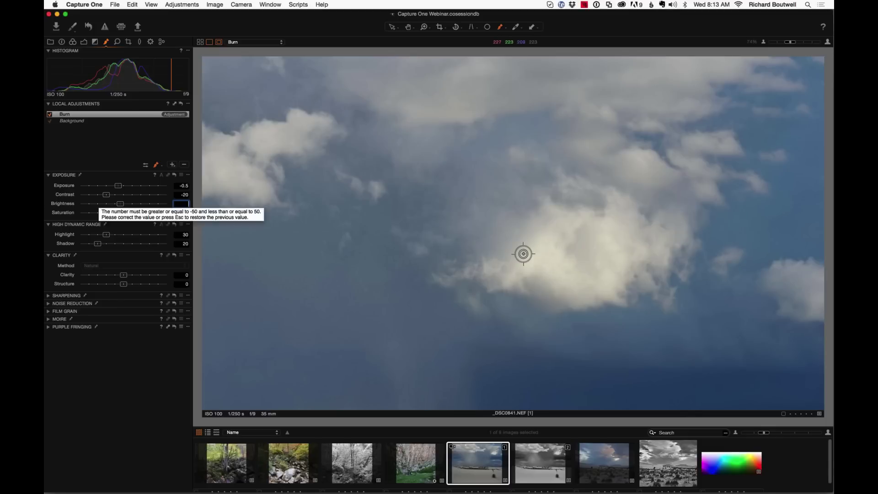
drag(120, 206, 112, 207)
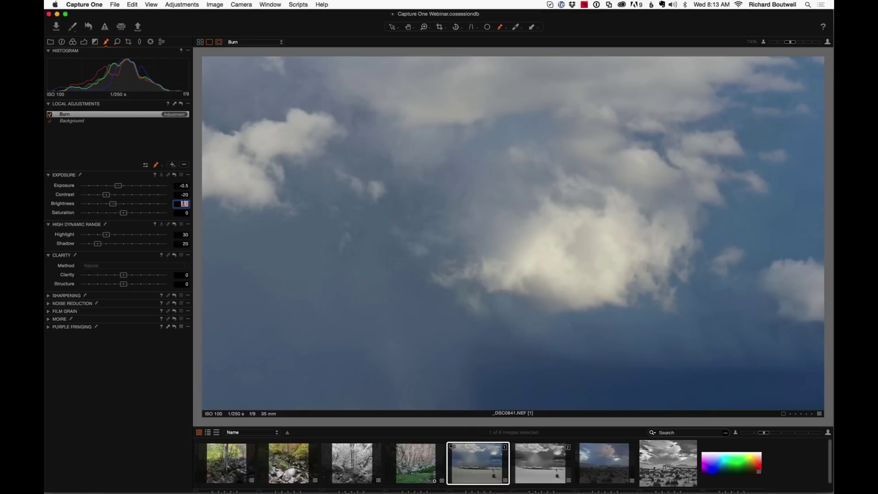
key(Return)
Recheck the brush size, hardness and opacity, and dab the Burn mask onto the bright cloud
right_click(541, 259)
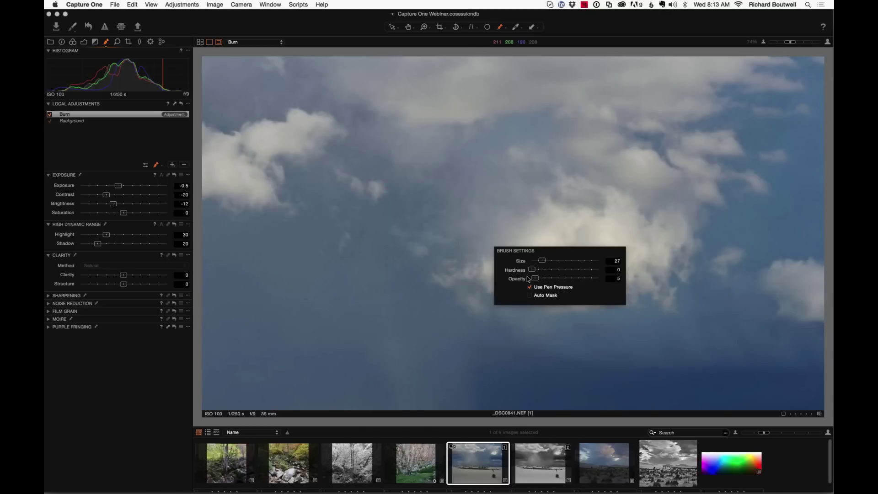
click(527, 276)
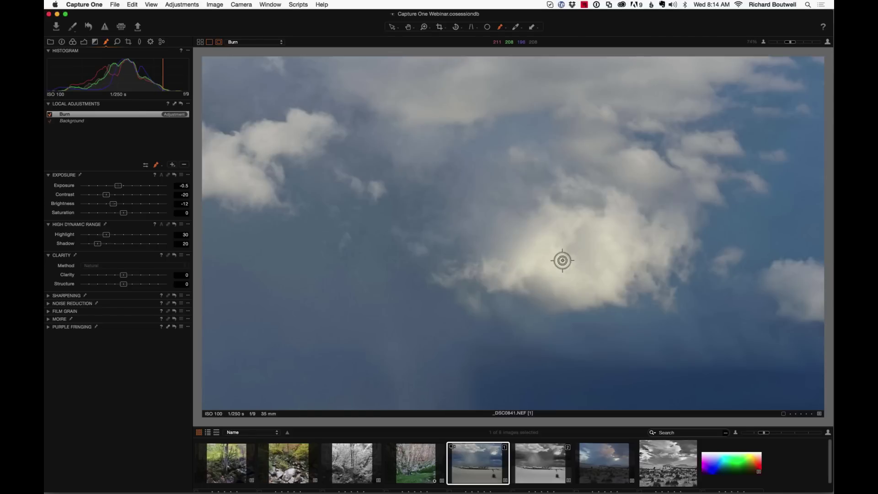
click(572, 275)
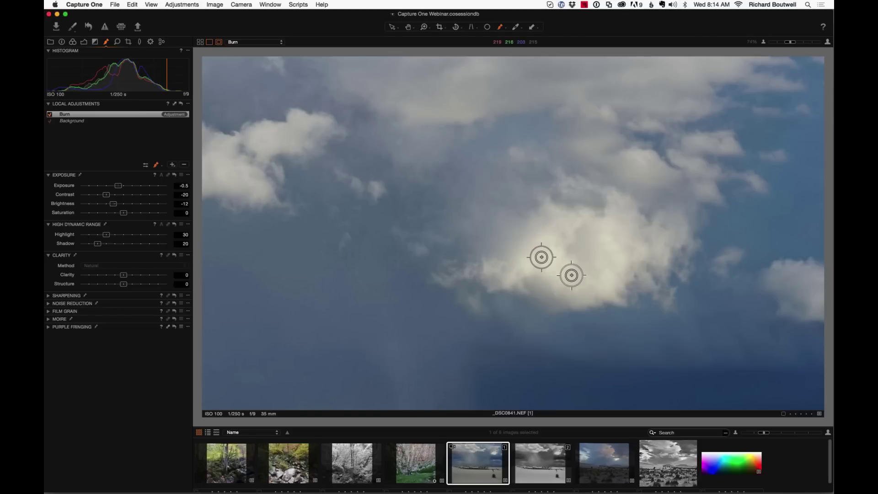
Fine-tune the Draw Mask brush size for burning the highlights of the bright cloud
scroll(571, 263, up, 3)
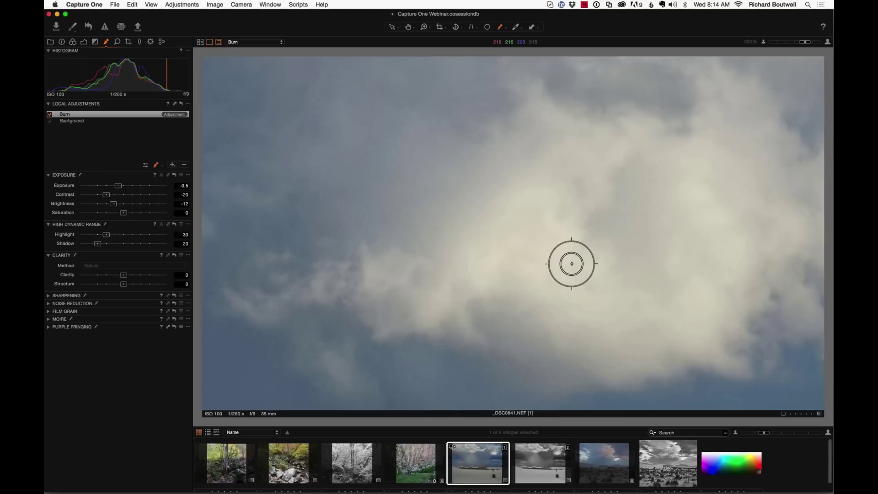
key(z)
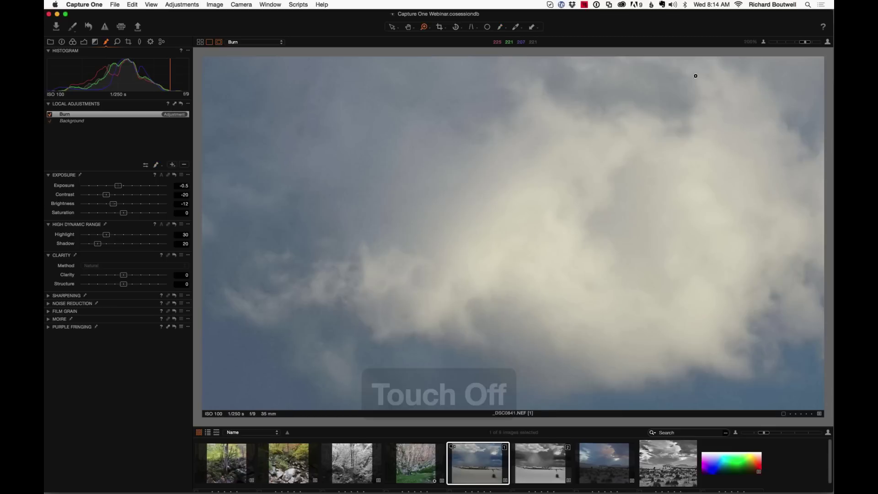
click(763, 43)
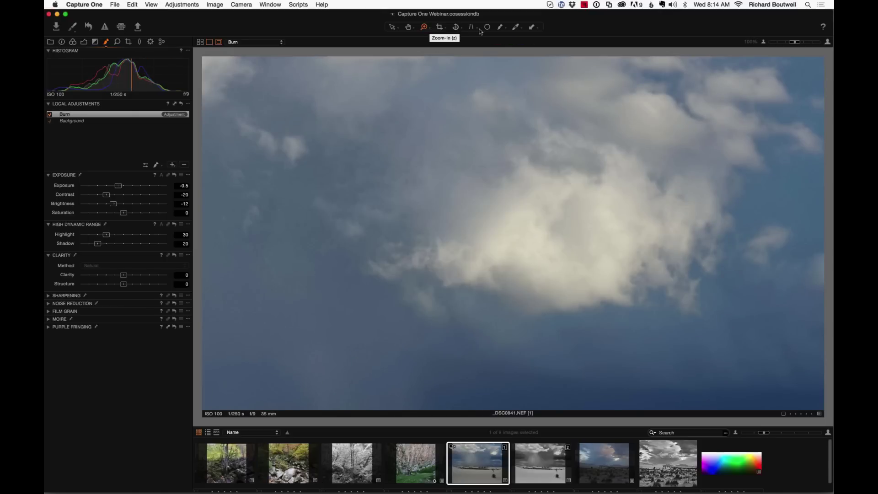
click(499, 27)
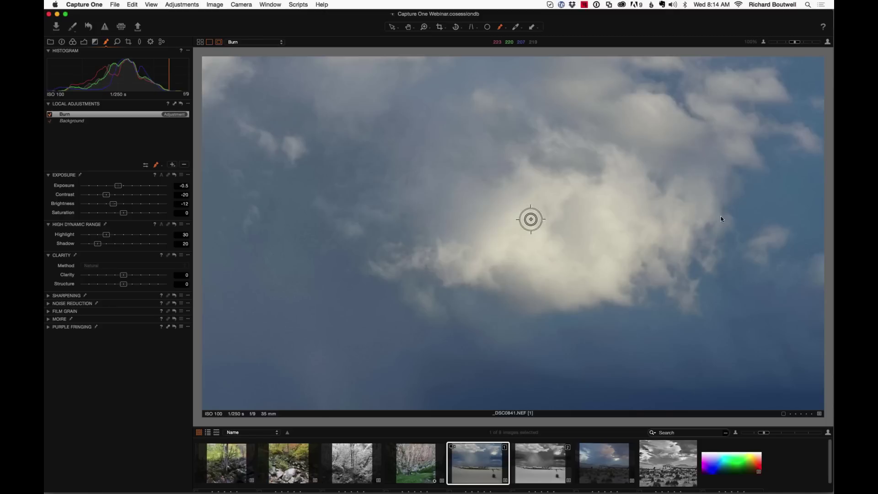
right_click(518, 246)
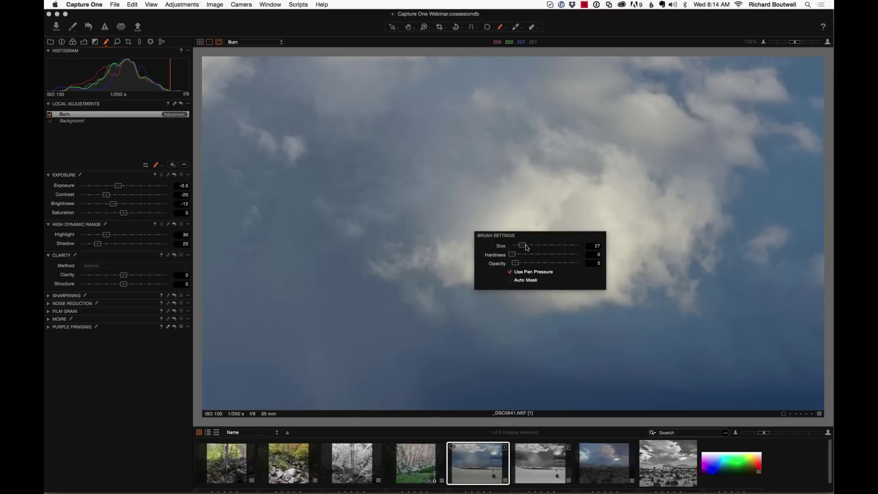
drag(526, 245, 524, 245)
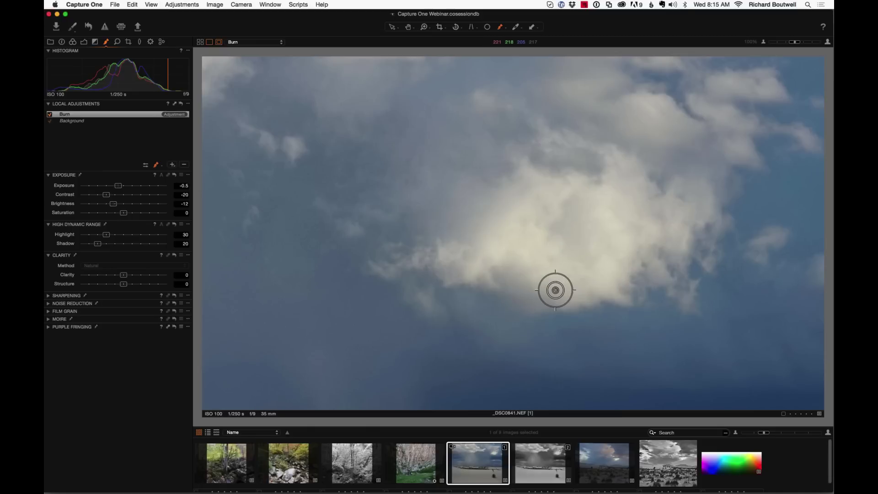
Set the mask to always display and paint the Burn mask over the brightest parts of the cloud
click(501, 30)
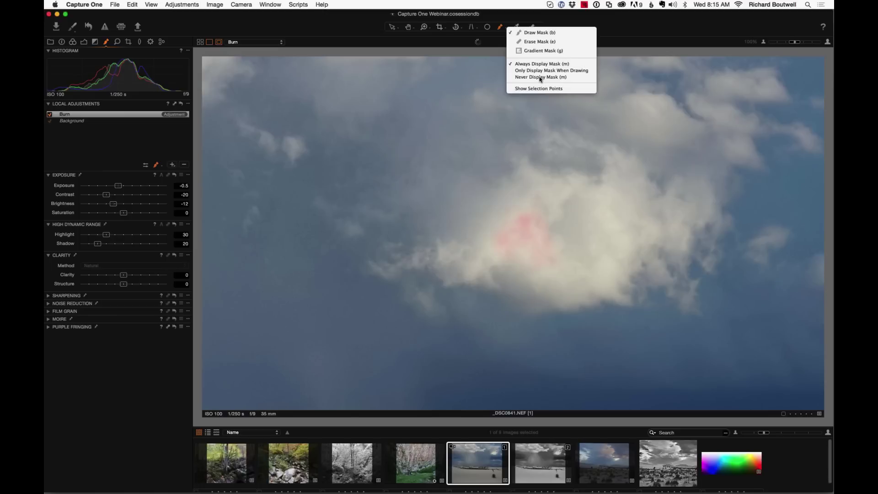
click(543, 64)
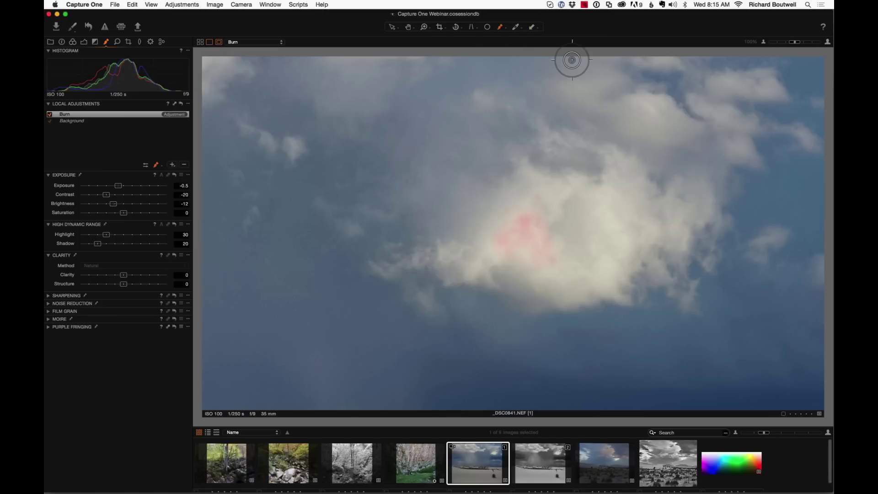
drag(512, 250, 496, 229)
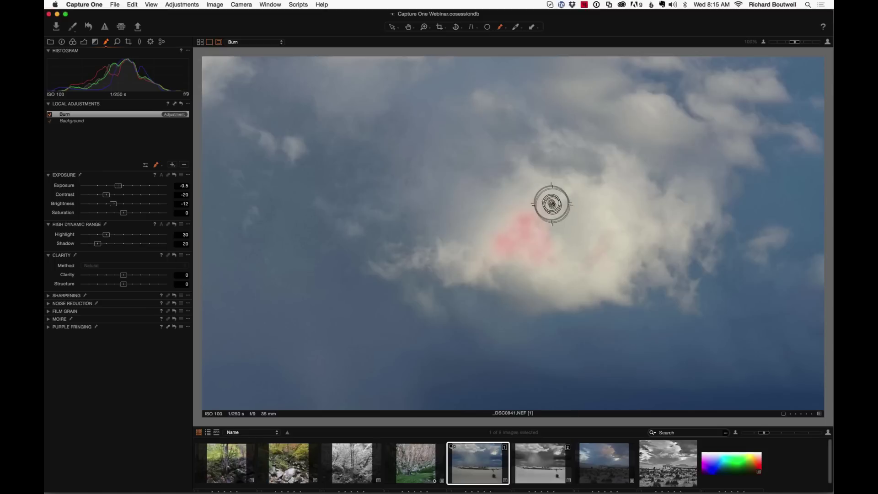
mouse_move(546, 243)
mouse_down()
mouse_move(533, 253)
mouse_move(550, 262)
mouse_up()
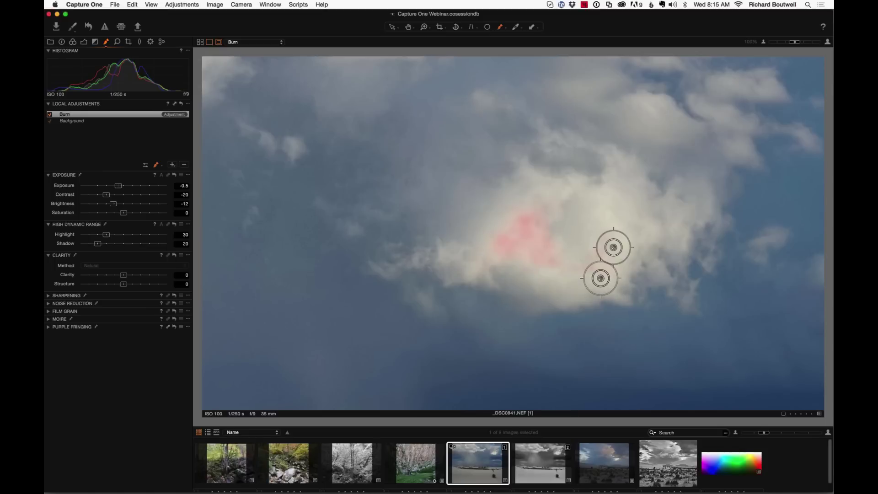
mouse_move(552, 267)
mouse_down()
mouse_move(508, 245)
mouse_move(533, 243)
mouse_move(513, 236)
mouse_up()
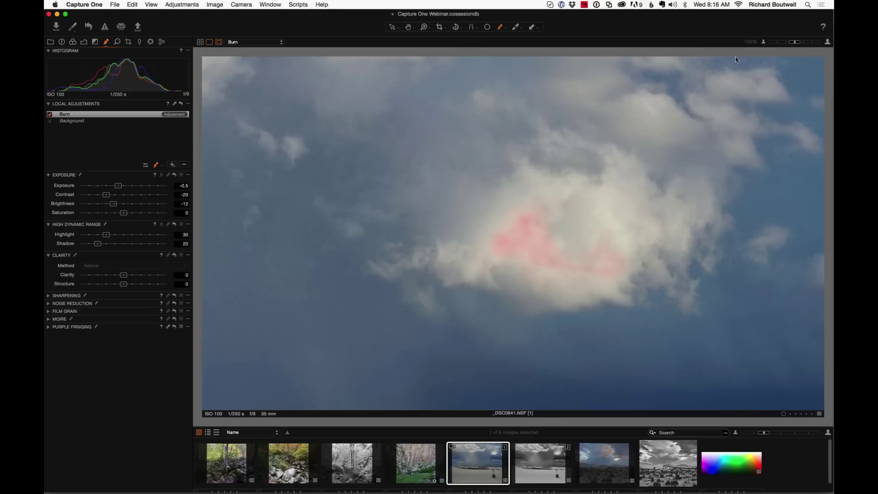
Hide the mask and compare the whole photo with the Burn layer switched off and on
click(763, 42)
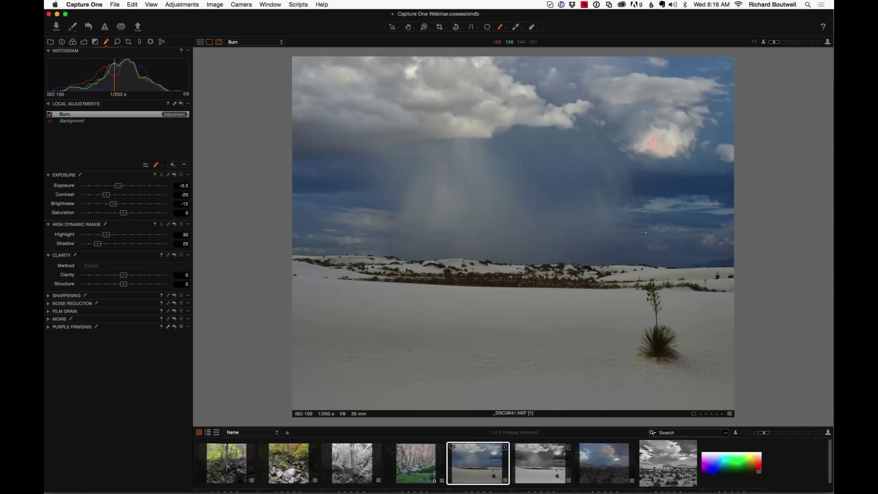
key(m)
click(50, 115)
click(49, 115)
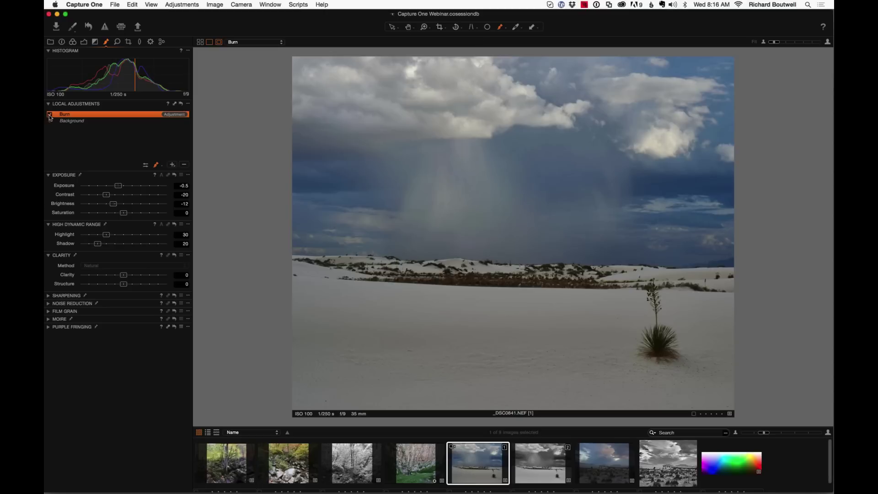
click(50, 115)
click(49, 114)
Set the Burn layer's Exposure to -0.3 and its Contrast to -17
click(182, 185)
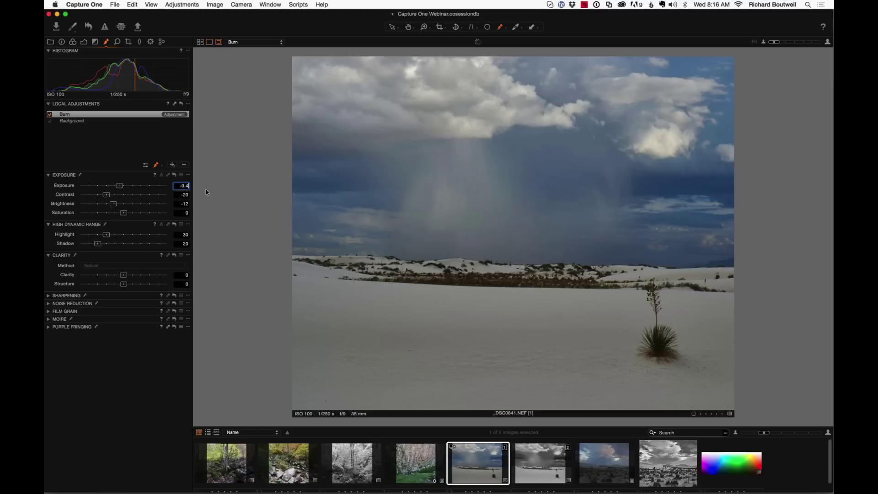
key(Tab)
Paint the Burn mask over the bright highlights of the large cloud in the upper left of the photo
click(426, 28)
click(410, 75)
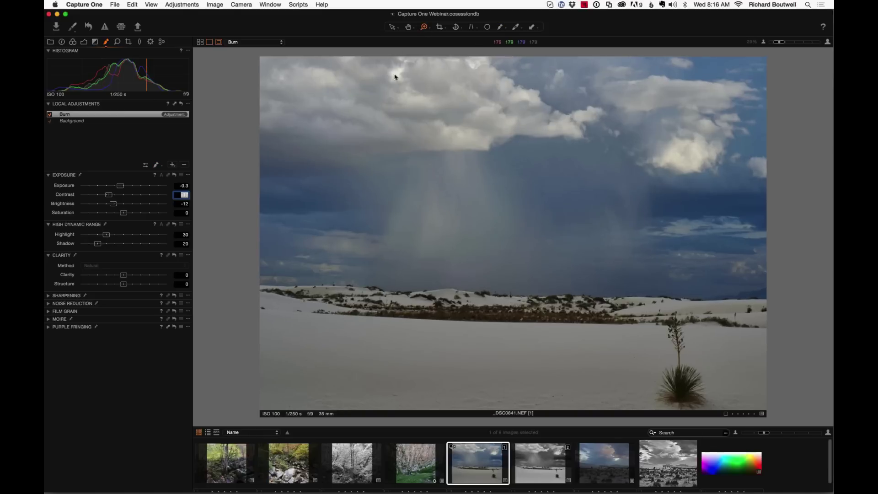
click(394, 76)
click(564, 160)
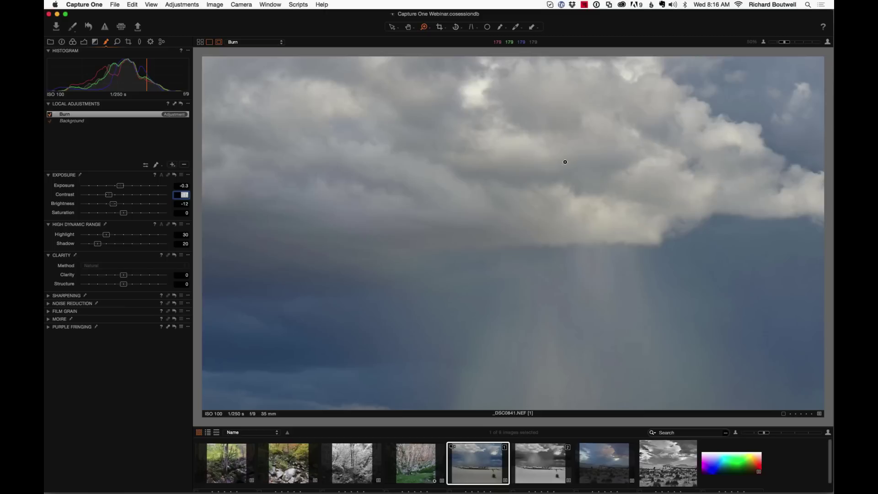
click(616, 165)
click(652, 184)
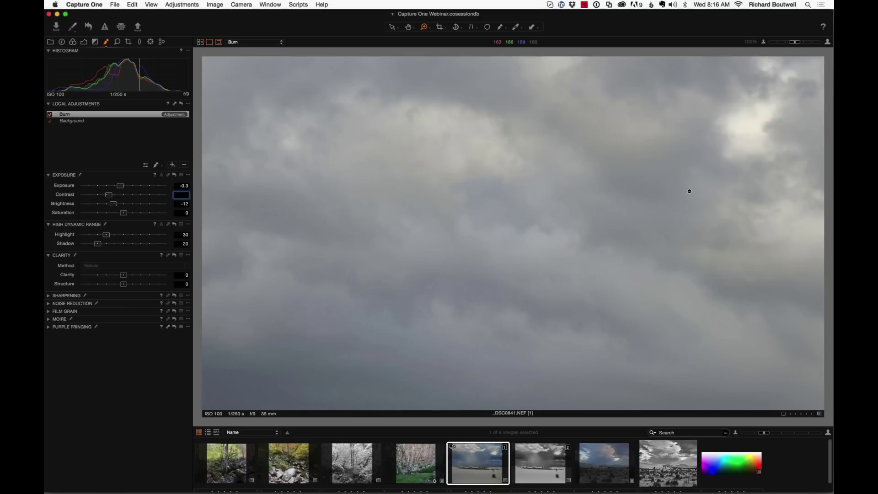
alt+click(698, 193)
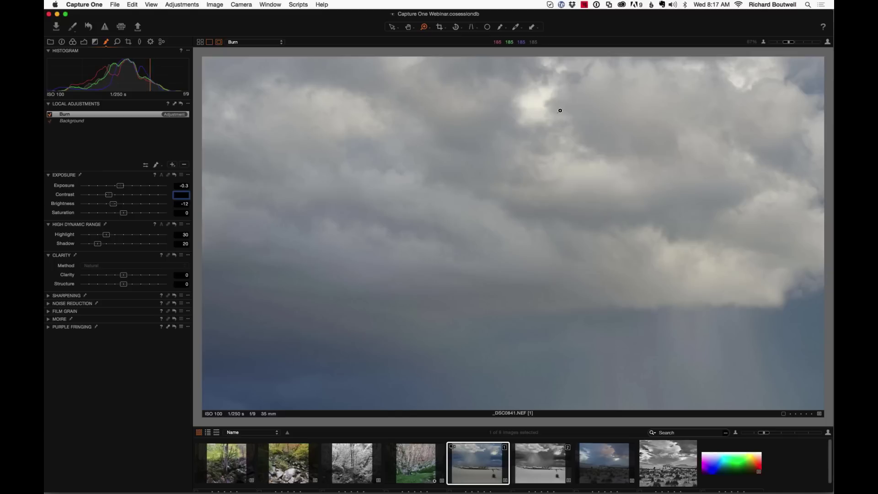
click(499, 28)
click(543, 97)
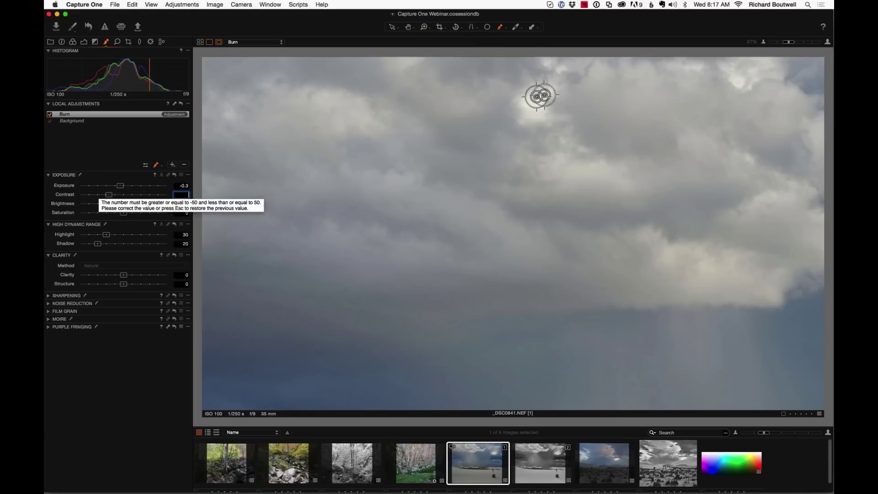
click(179, 196)
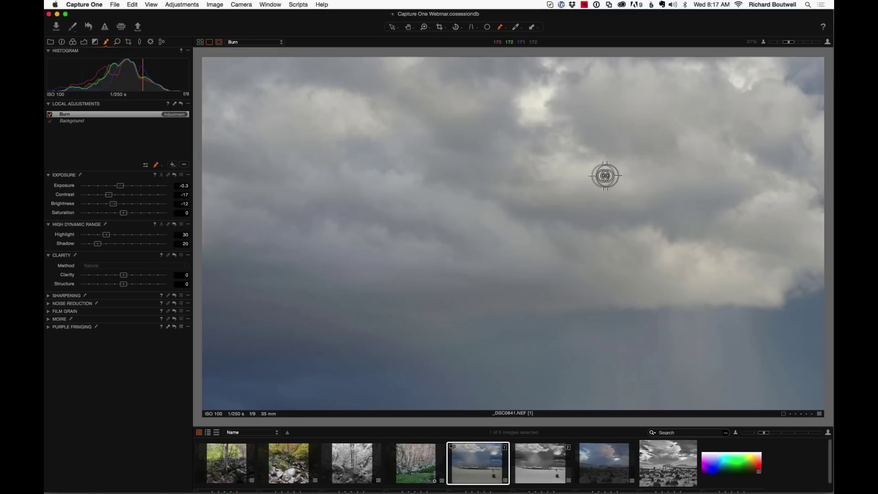
key(m)
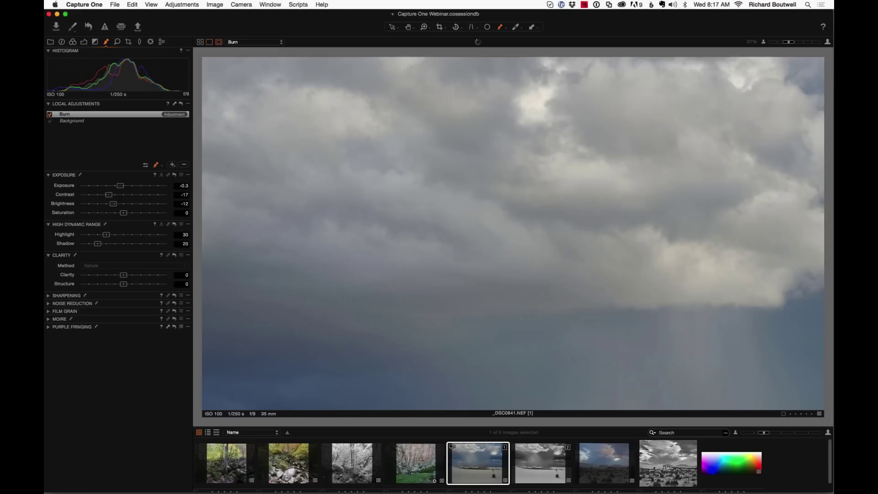
Set the brush opacity to 7 and paint the Burn mask over the bright gap near the top of the cloud
click(162, 165)
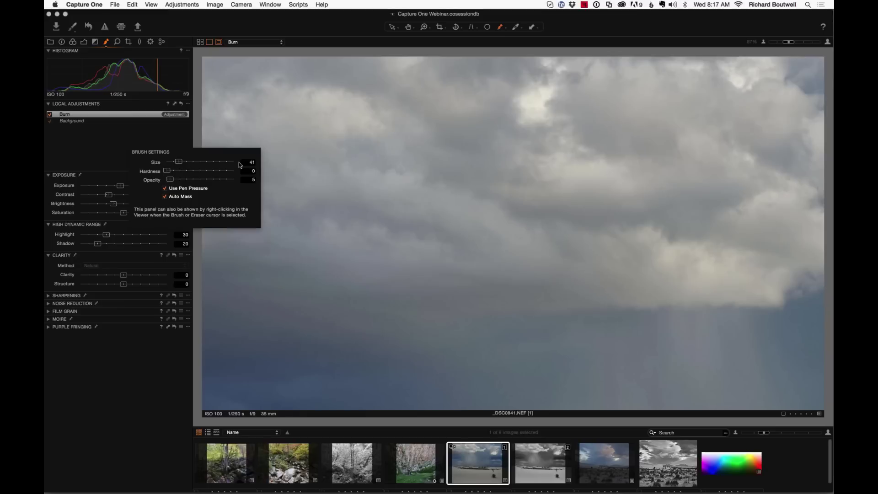
click(248, 180)
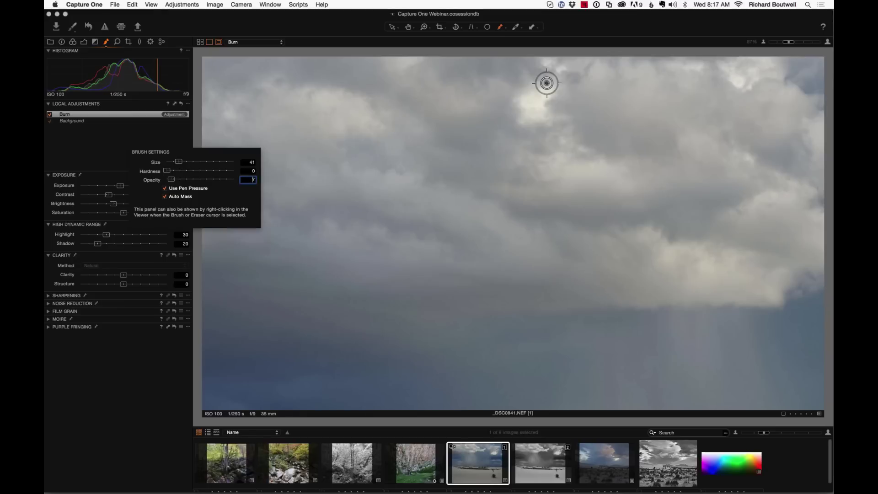
text(7)
key(Return)
mouse_move(547, 83)
mouse_down()
mouse_move(524, 112)
mouse_move(542, 94)
mouse_move(537, 113)
mouse_move(528, 105)
mouse_move(546, 116)
mouse_move(533, 99)
mouse_move(543, 95)
mouse_move(511, 121)
mouse_move(522, 100)
mouse_move(534, 106)
mouse_move(542, 95)
mouse_move(519, 110)
mouse_up()
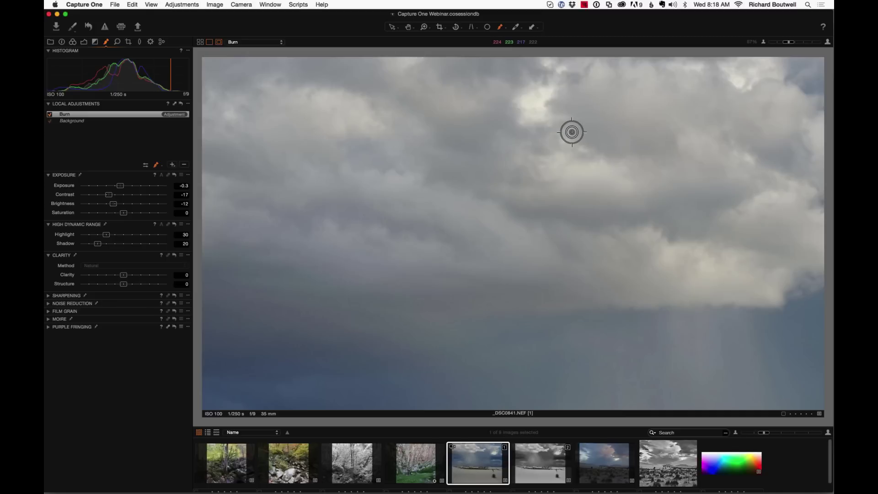
Set the mask to display only when drawing, paint over the same bright cloud gap, and fit the whole photo in view
click(506, 30)
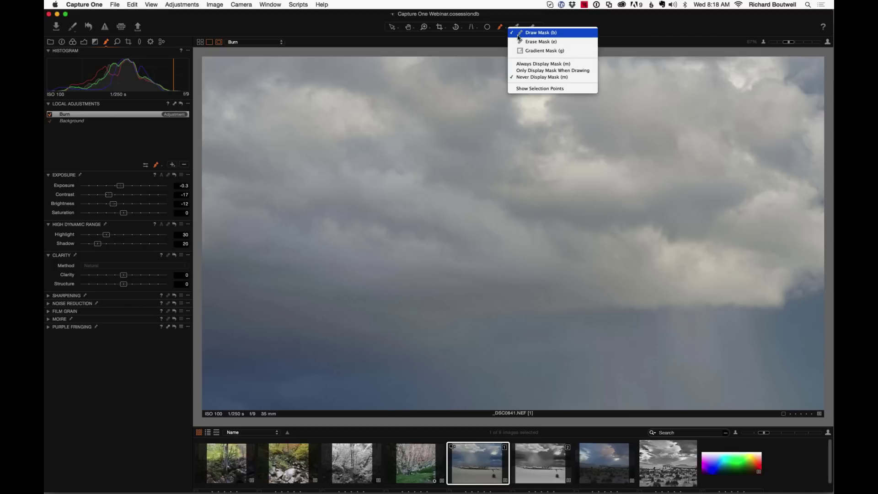
click(534, 66)
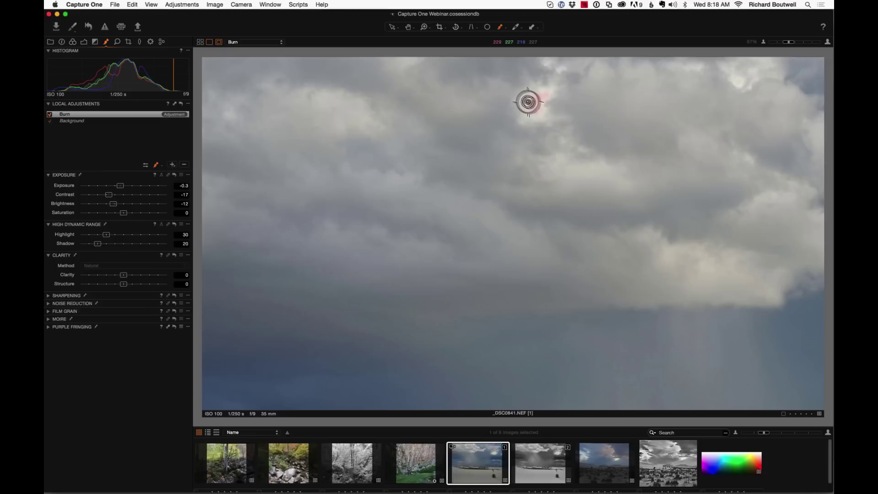
mouse_move(529, 101)
mouse_down()
mouse_move(539, 103)
mouse_move(540, 124)
mouse_move(535, 114)
mouse_up()
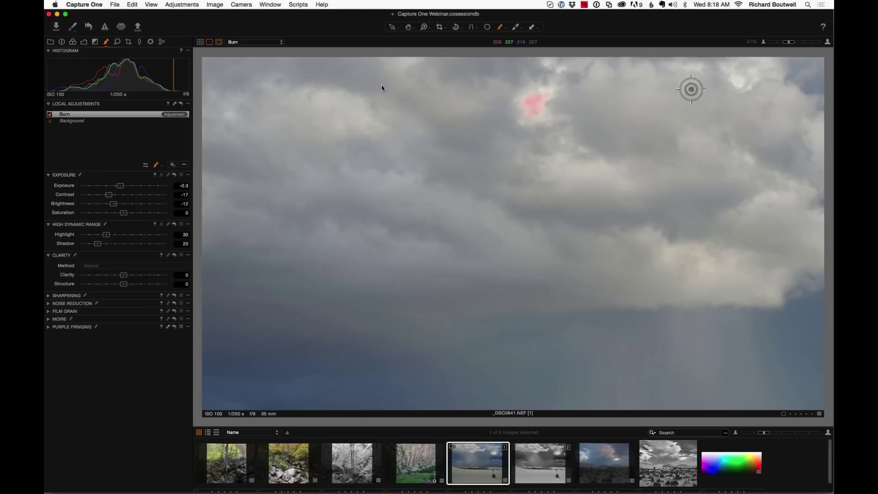
click(764, 42)
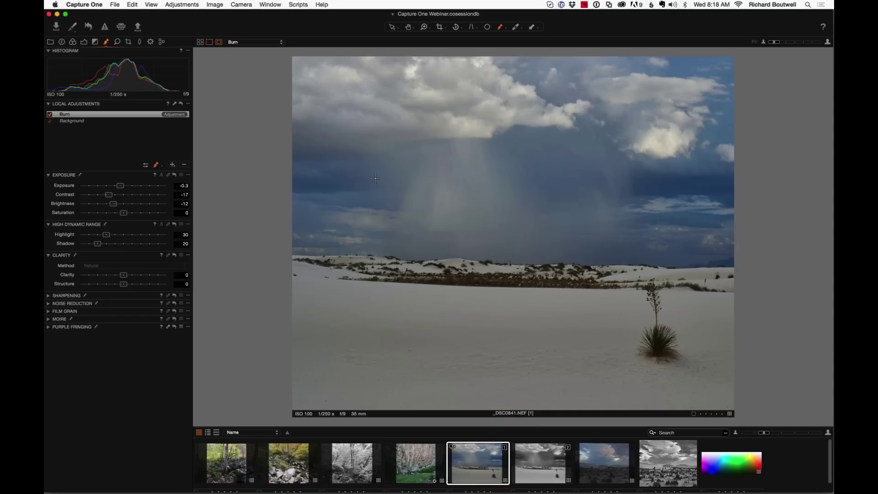
Collapse the White Balance tool in the color tools and look at the photo's base exposure settings
click(95, 42)
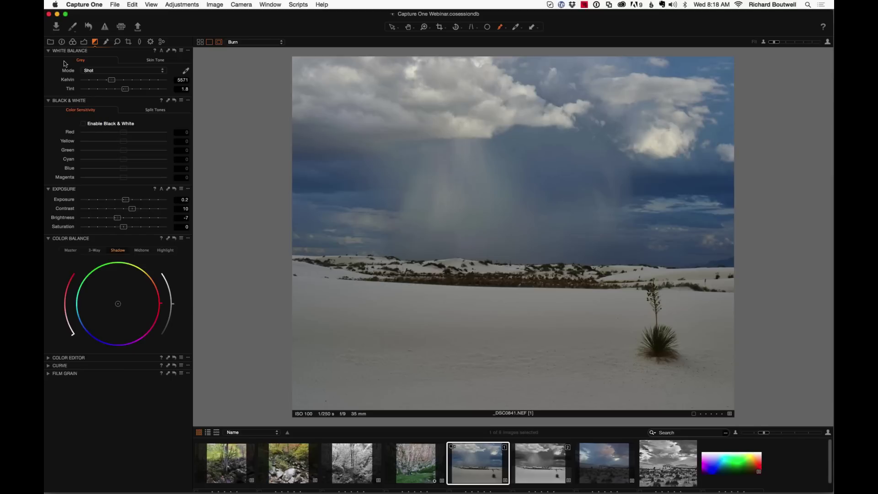
click(47, 52)
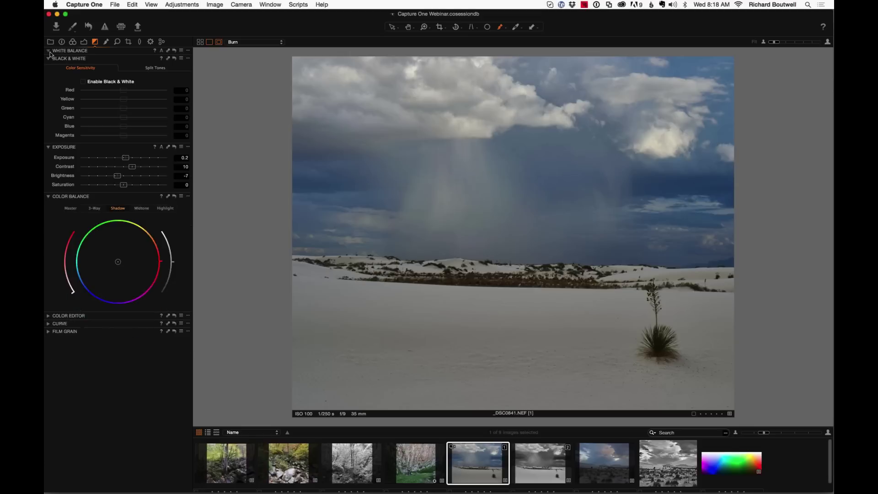
click(49, 53)
click(68, 51)
click(84, 42)
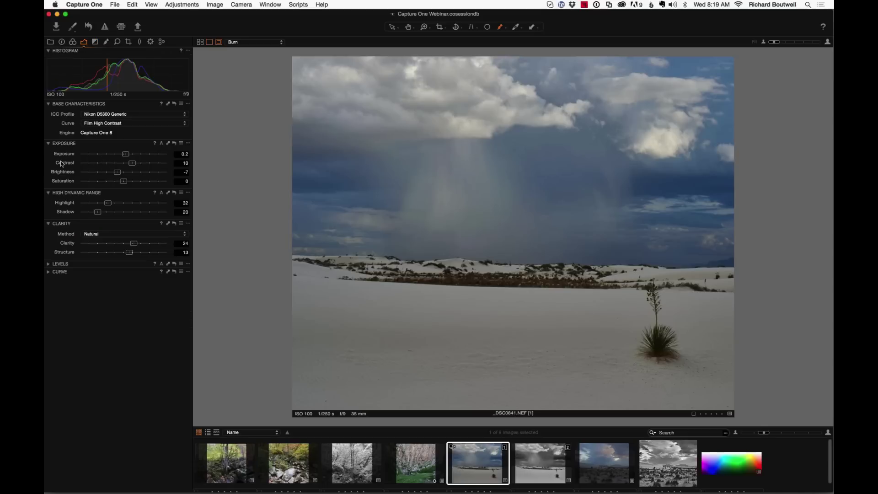
Enable Black & White on the photo and set Green to -6, Cyan to -17 and Blue to -29
click(96, 42)
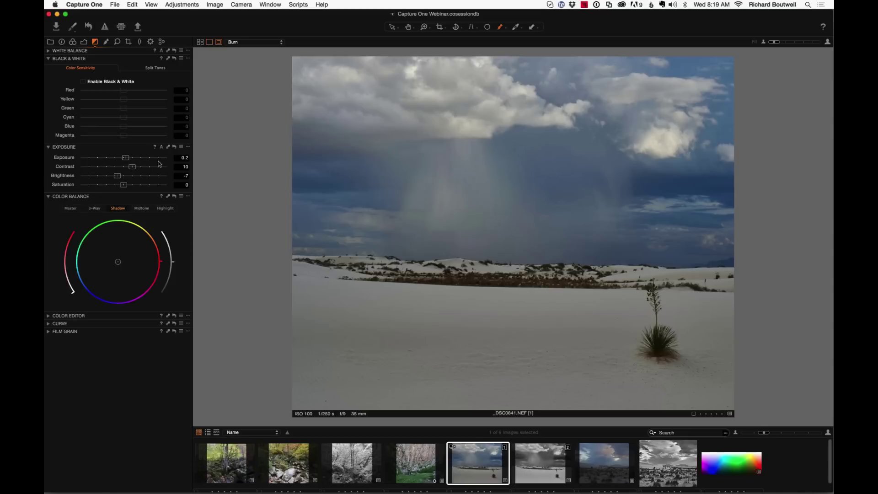
click(88, 85)
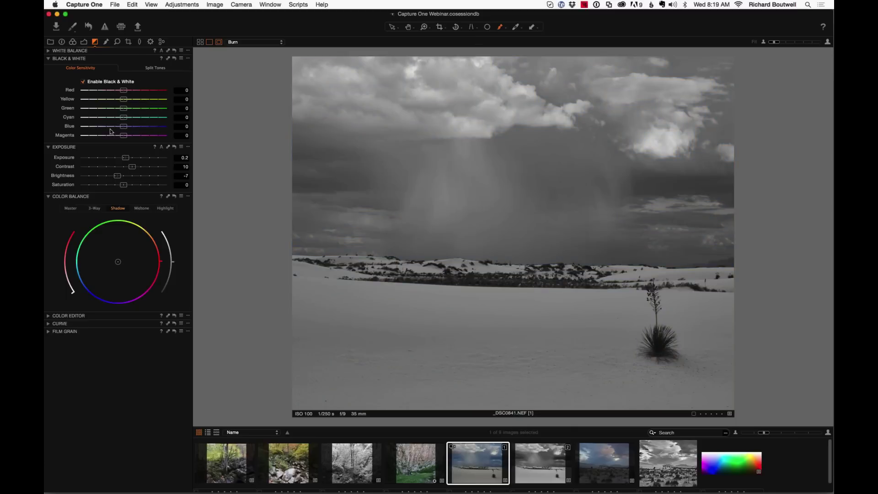
mouse_move(123, 127)
mouse_down()
mouse_move(111, 126)
mouse_move(119, 110)
mouse_up()
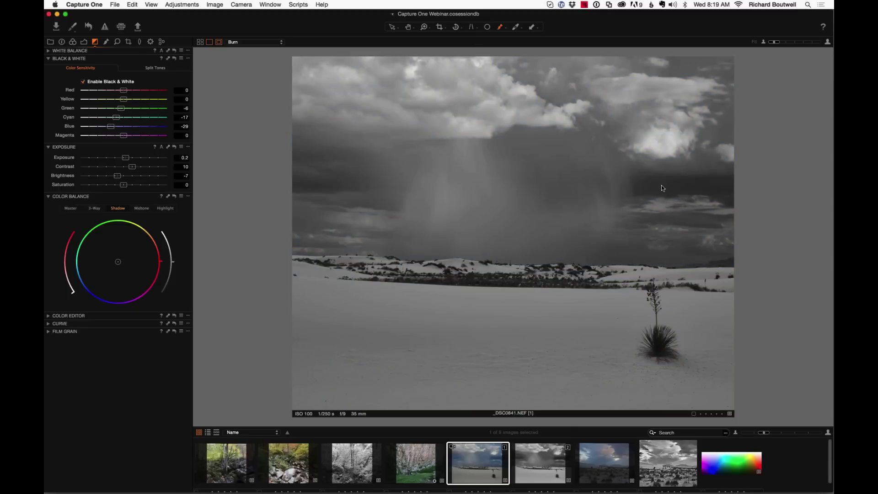
Lower the overall Contrast of the black-and-white photo in its Exposure settings
click(186, 167)
key(Down)
click(73, 42)
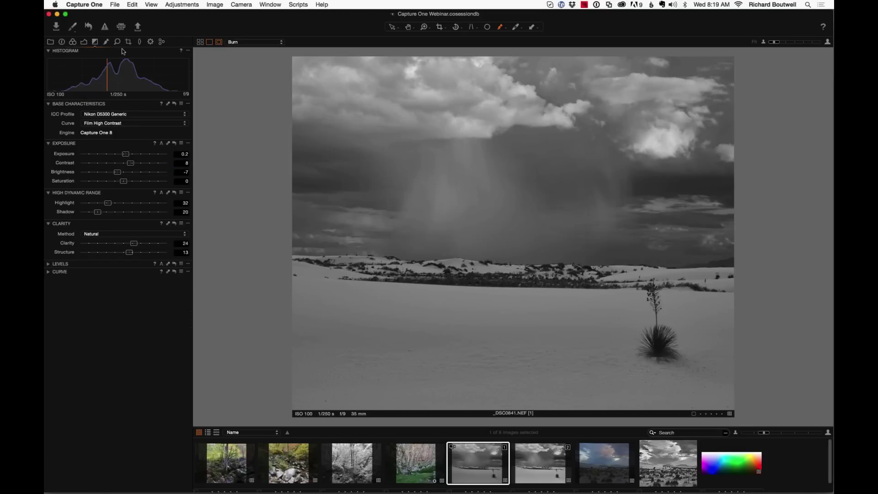
click(95, 41)
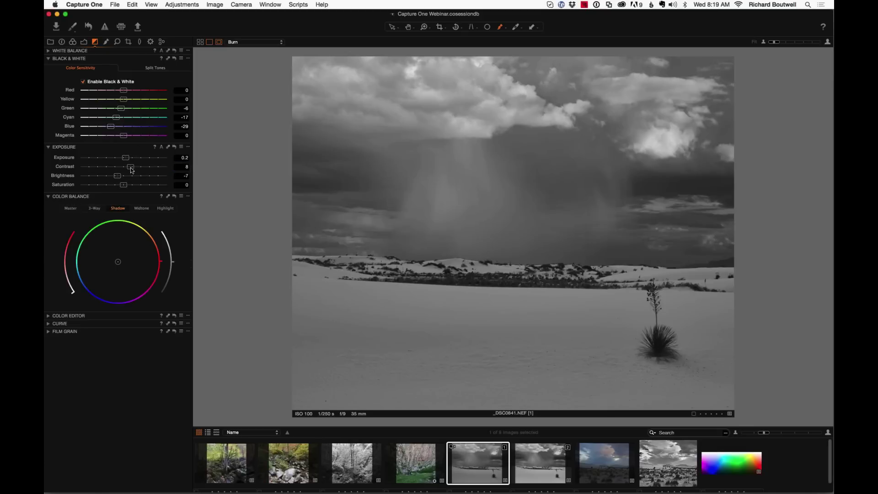
drag(131, 168, 127, 167)
click(182, 91)
key(Tab)
key(Tab)
key(Tab)
key(Tab)
key(Tab)
Open HSL-Array.tif and compare its colors with Black & White switched off and on
click(743, 456)
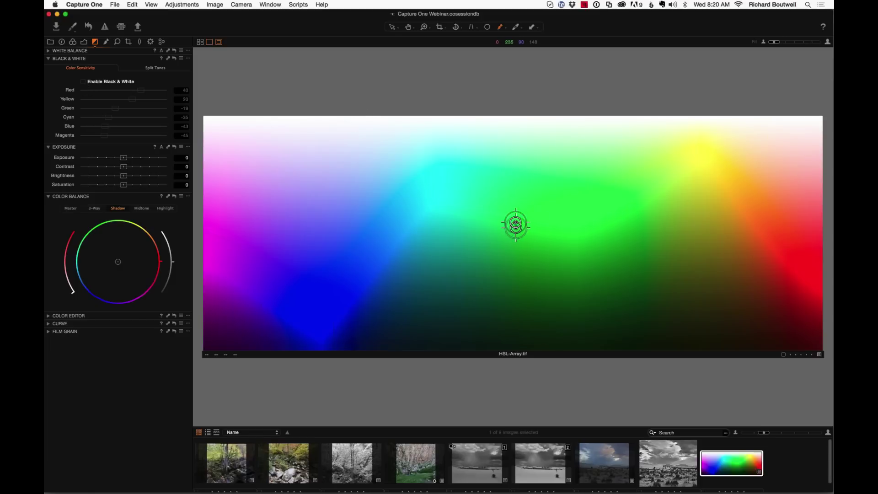
click(517, 161)
mouse_move(528, 172)
mouse_down()
mouse_move(496, 137)
mouse_move(505, 122)
mouse_move(522, 232)
mouse_move(515, 333)
mouse_move(225, 113)
mouse_move(511, 118)
mouse_move(333, 236)
mouse_move(353, 229)
mouse_up()
click(84, 82)
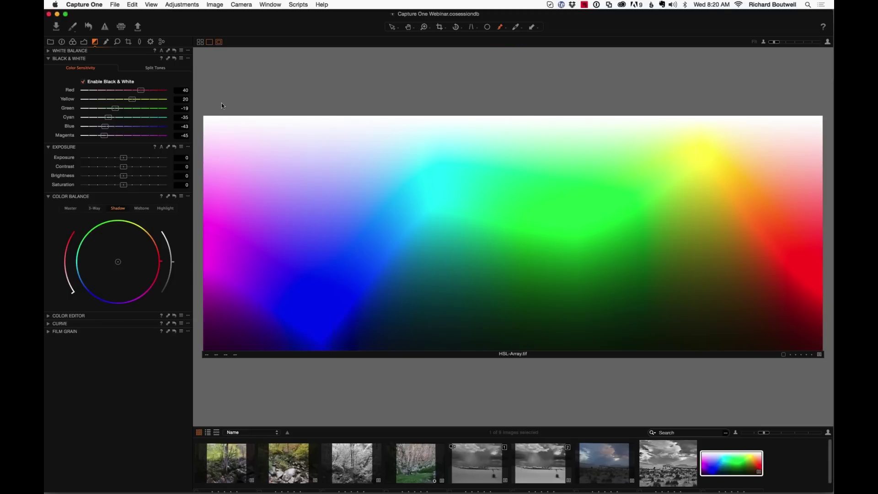
click(84, 82)
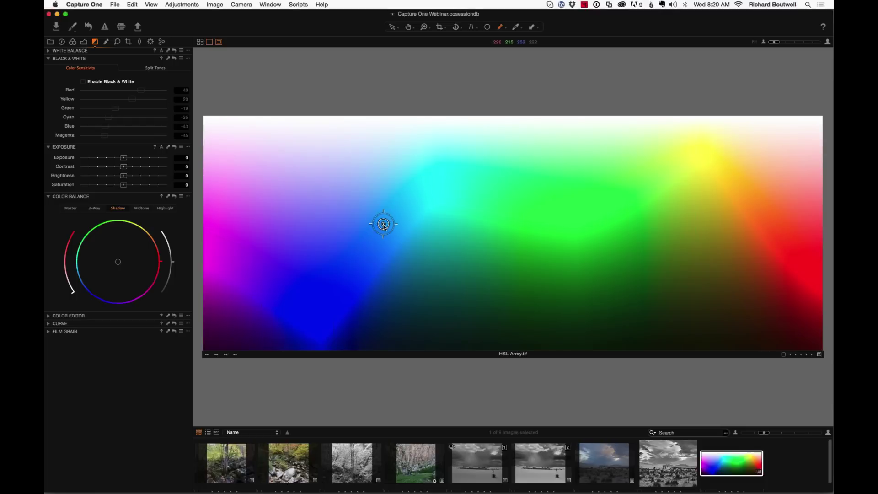
click(83, 82)
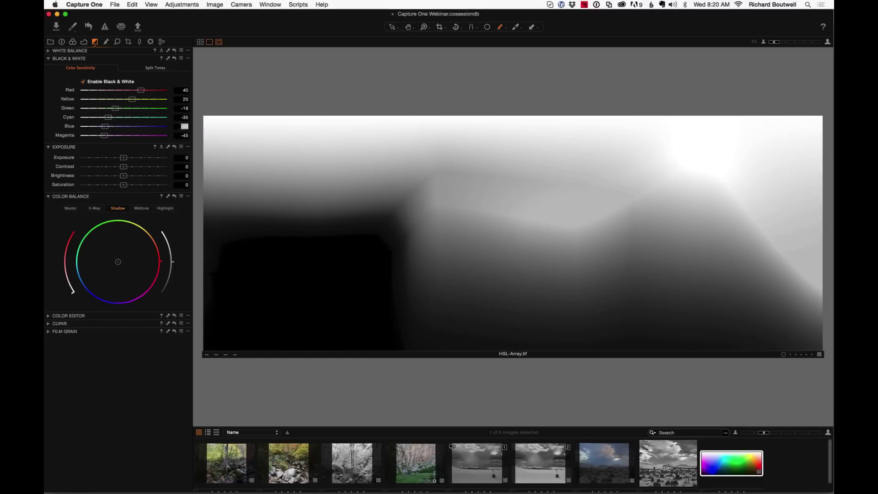
click(184, 127)
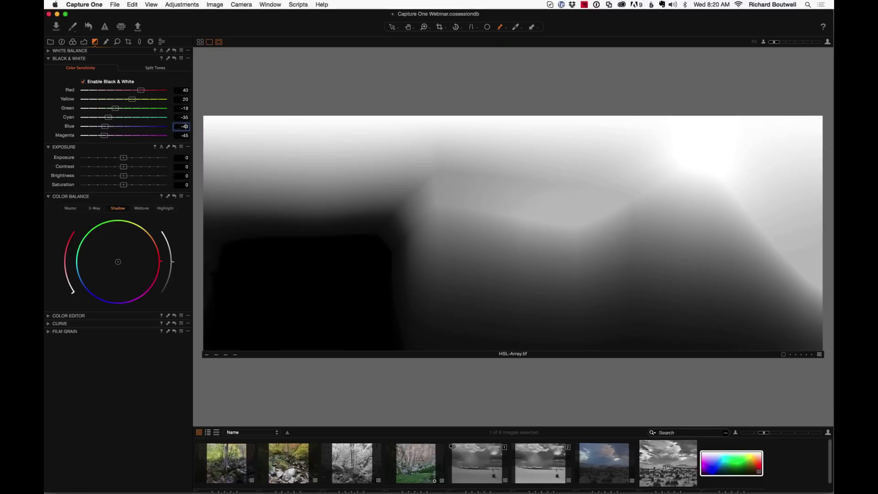
Reset the chart's Black & White settings, enable Black & White again and set Red to 30
click(174, 59)
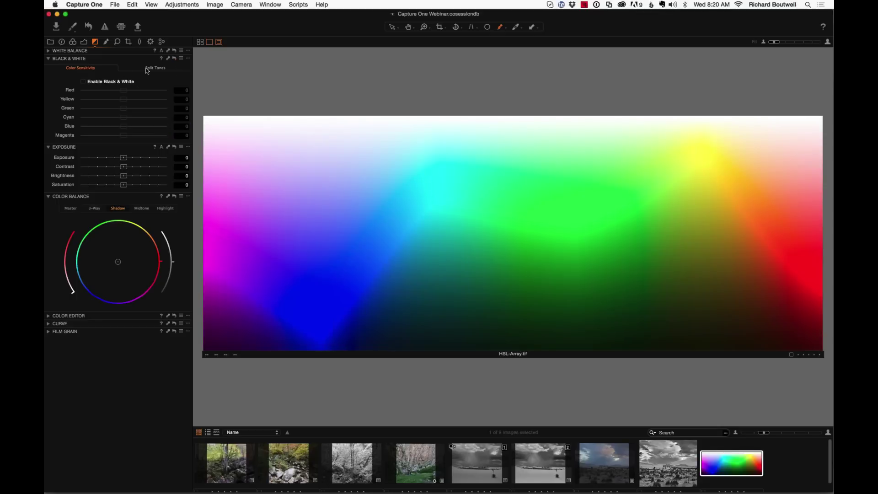
click(112, 83)
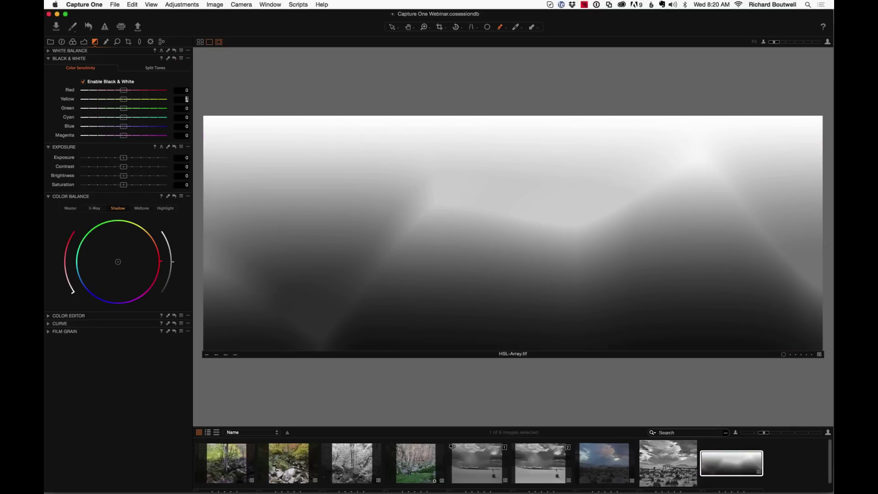
click(186, 90)
text(20)
key(Return)
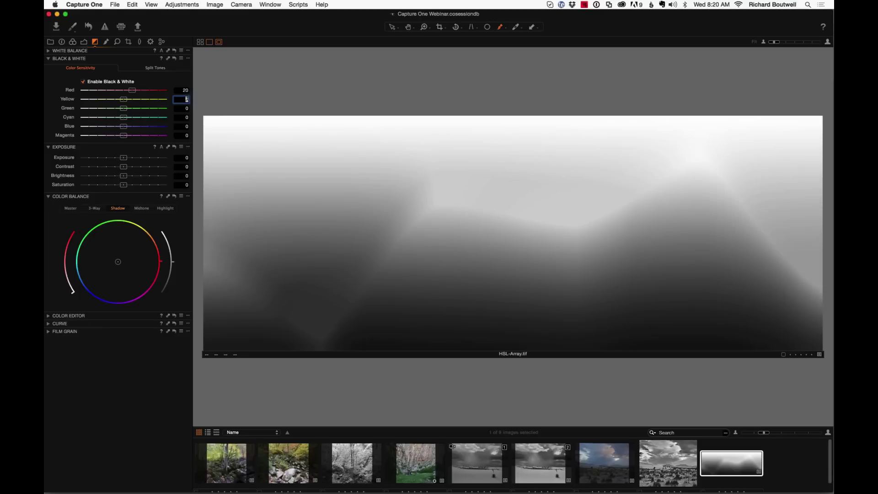
text(30)
key(Return)
Set the chart's Yellow sensitivity to 10 and its Cyan sensitivity to -10
click(186, 99)
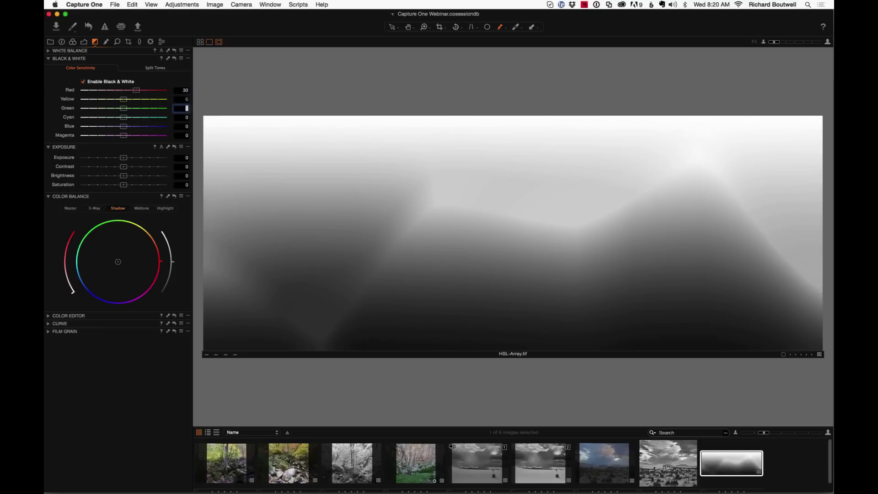
text(10)
key(Return)
click(184, 118)
text(-10)
key(Return)
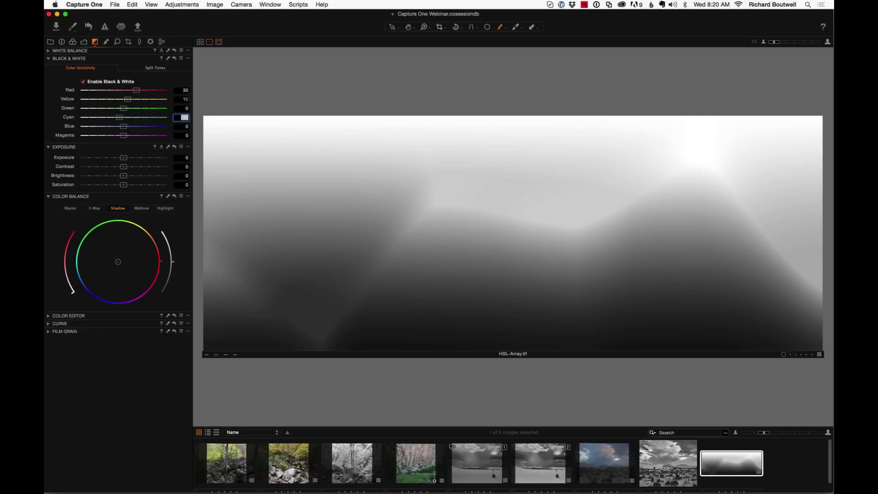
Set both the Cyan and the Blue sensitivity of the chart to -20
text(-20)
key(Tab)
text(-20)
key(Return)
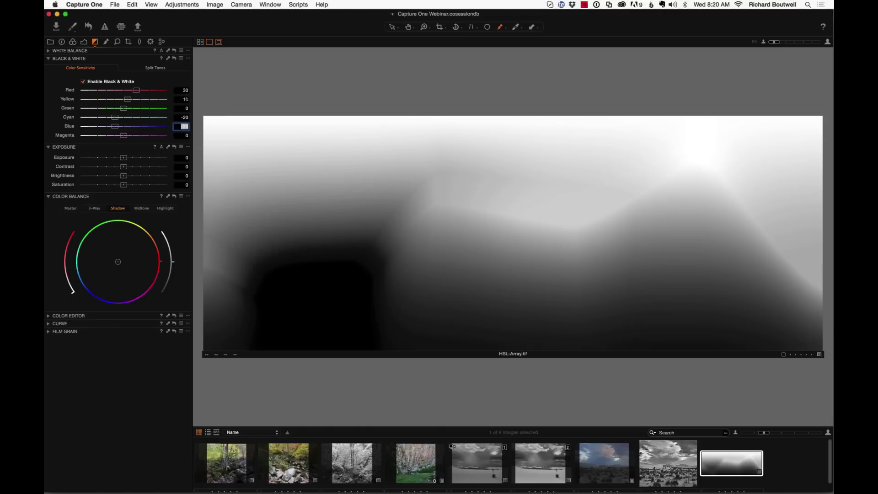
Set the chart's Green sensitivity to -10 and its Cyan sensitivity to -30
key(shift+Tab)
key(shift+Tab)
text(-10)
key(Tab)
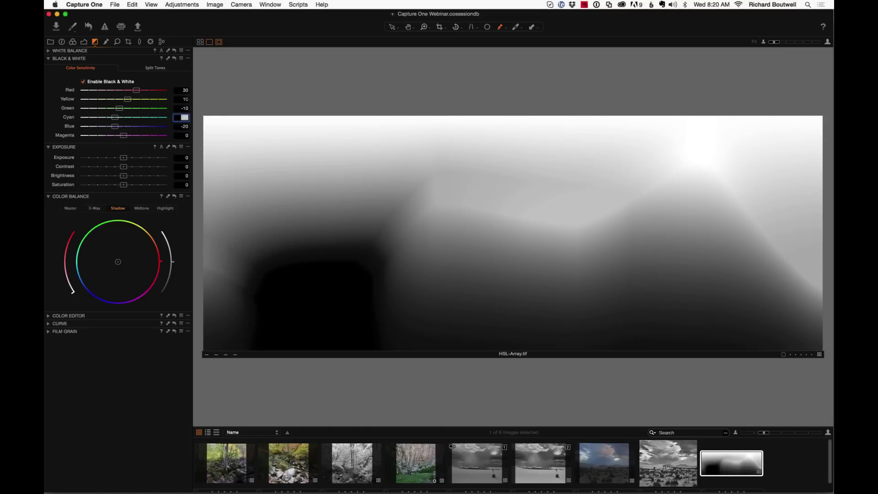
text(-30)
key(Return)
Set the chart's Magenta sensitivity to -20 and its Blue sensitivity to -30
key(Tab)
key(Tab)
text(-20)
key(Return)
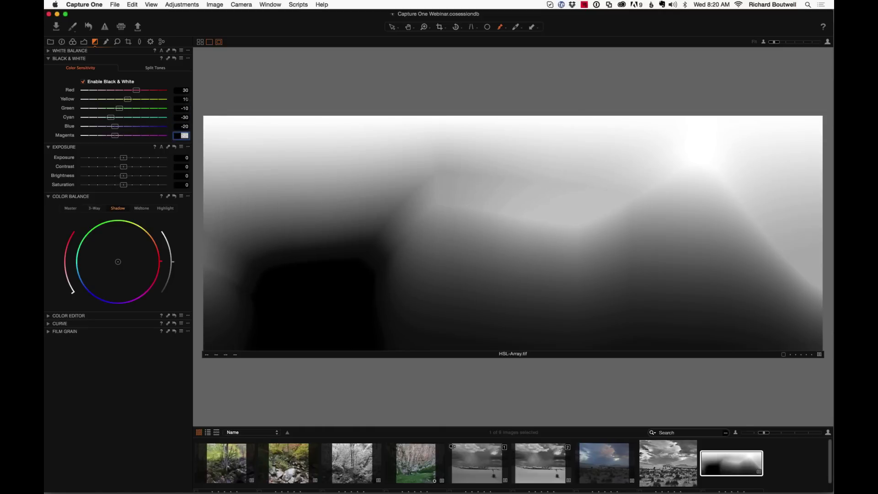
key(shift+Tab)
text(-30)
key(Return)
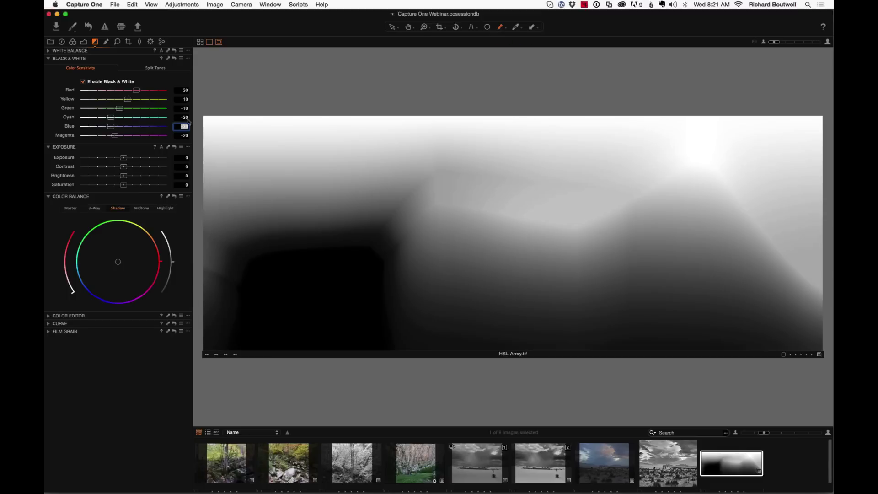
text(-30)
Save the Enabled and Color Sensitivity settings of Black & White as a user preset named Yellow
click(181, 59)
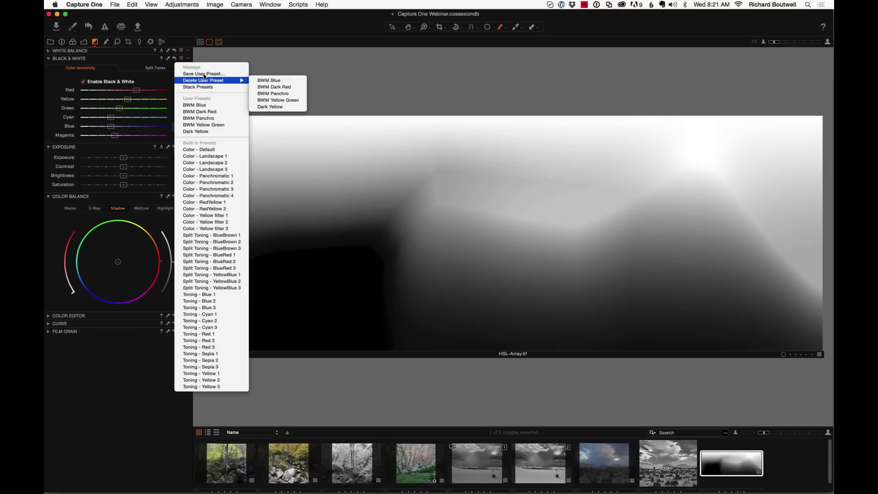
click(201, 75)
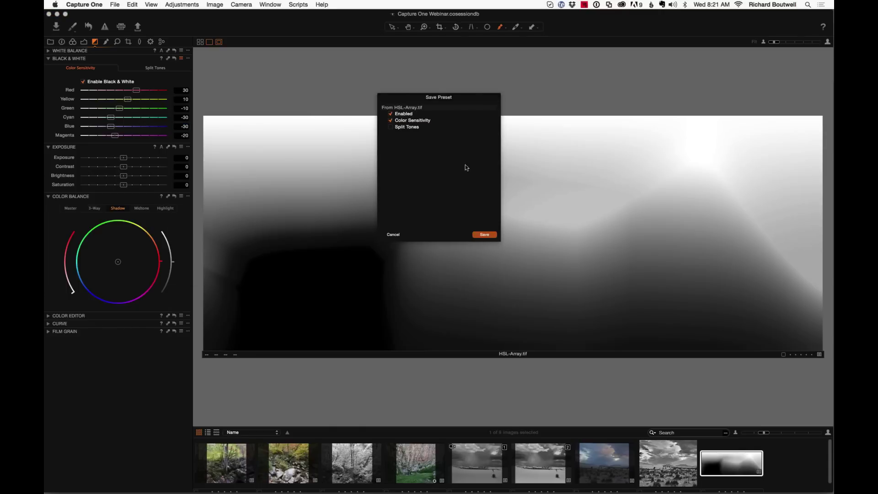
click(484, 234)
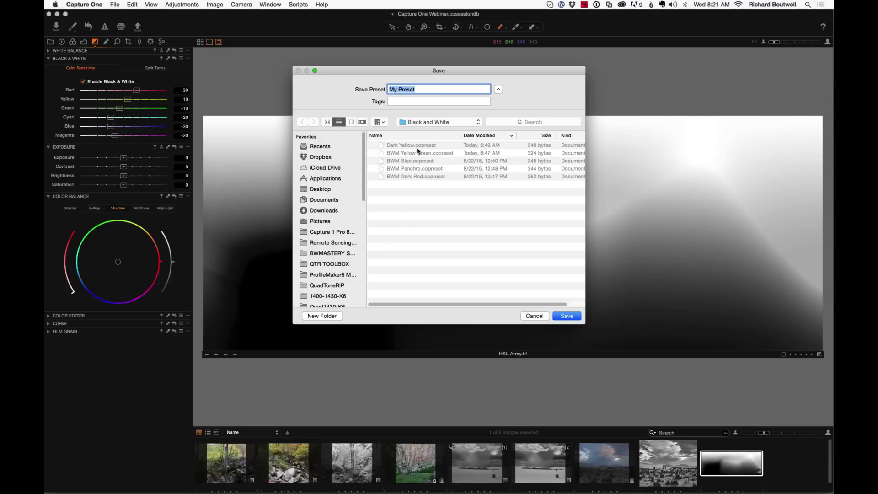
click(418, 146)
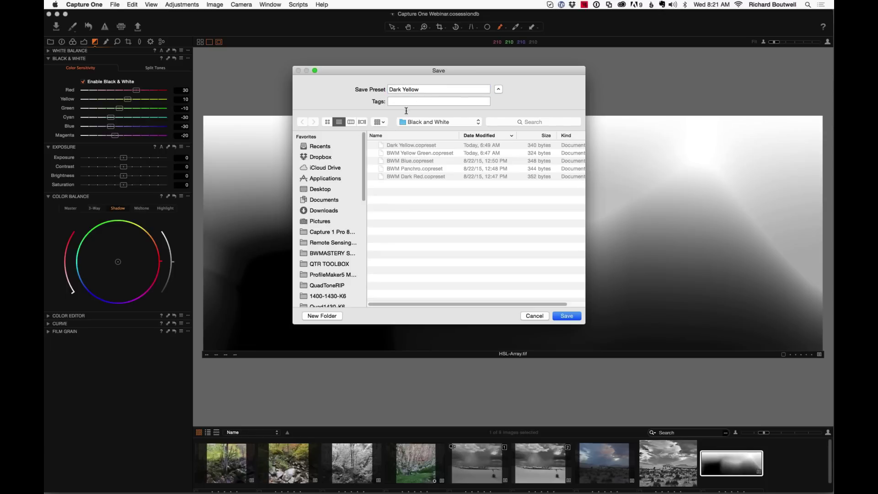
drag(401, 89, 346, 88)
key(BackSpace)
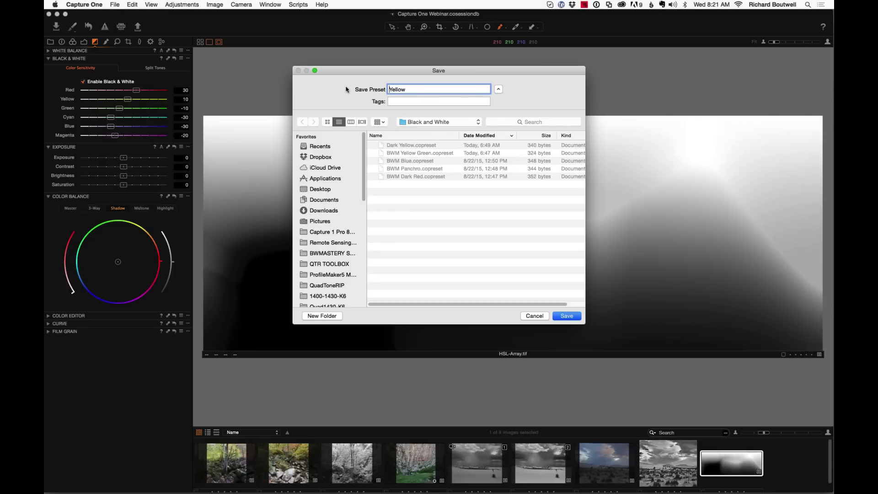
click(567, 316)
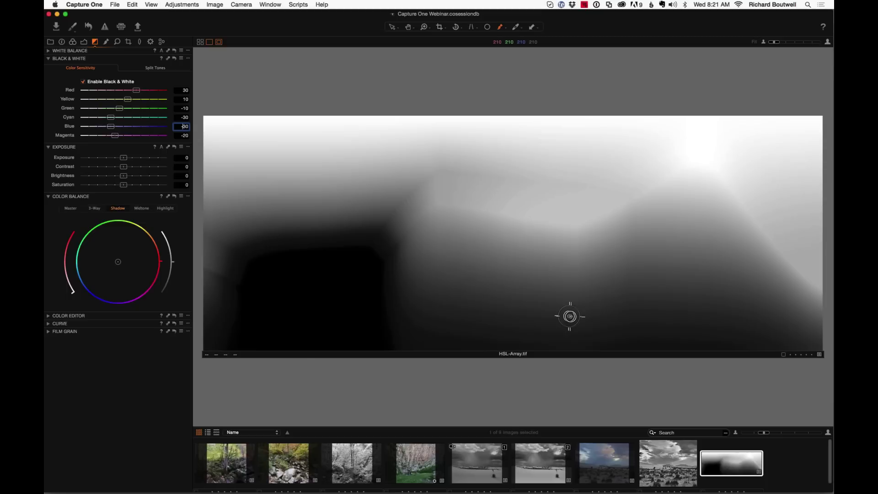
Try the built-in Color - Yellow filter 2 Black & White preset on the chart and compare it with the unadjusted colors
click(181, 58)
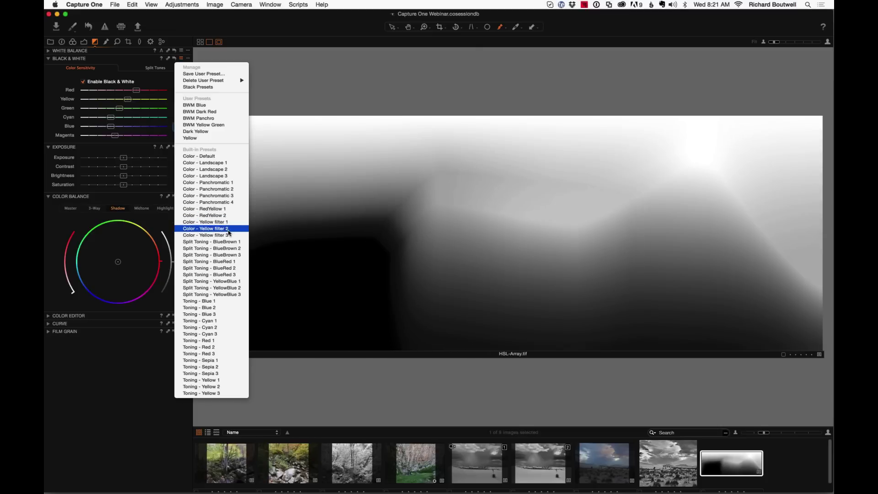
click(228, 228)
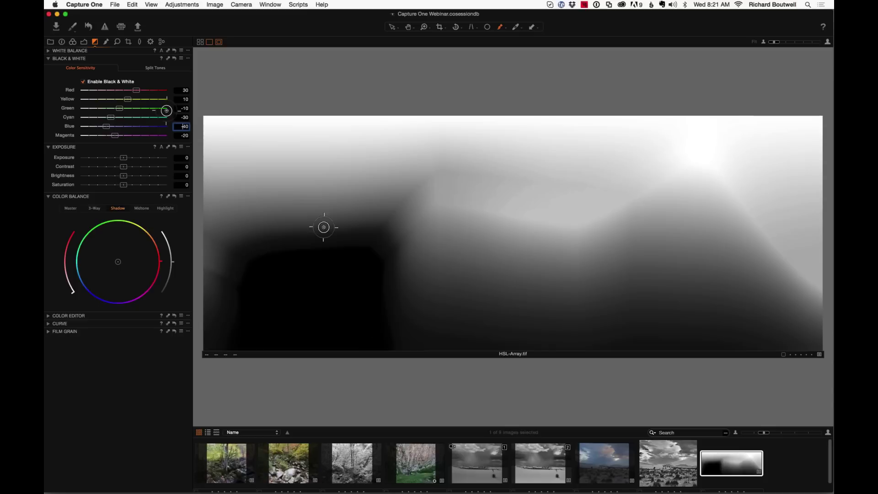
click(174, 59)
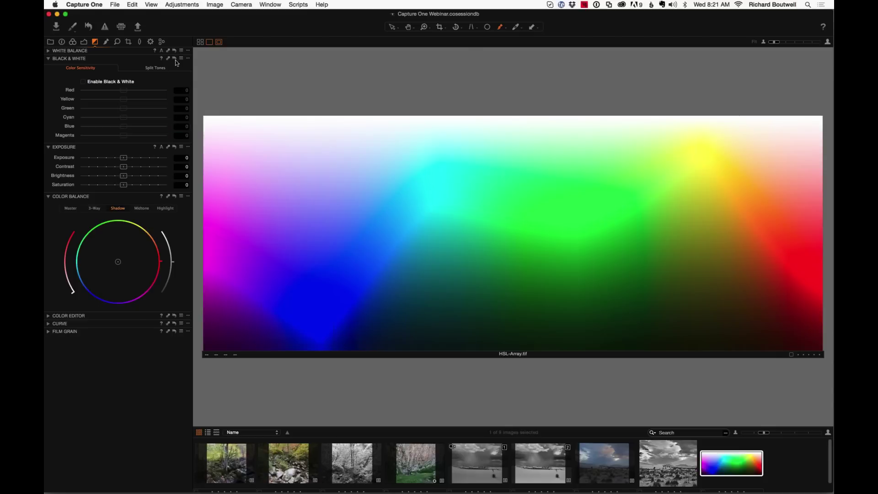
click(140, 81)
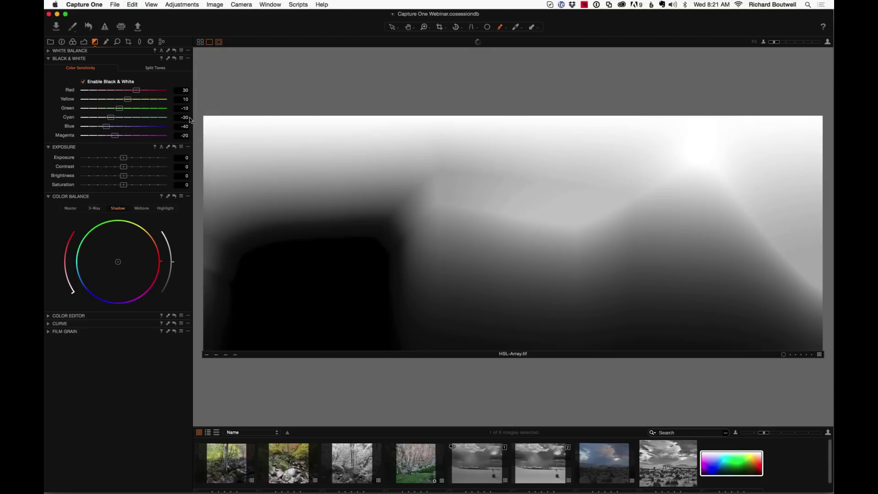
Try the built-in Color - Yellow filter 3 preset on the chart and return to the Yellow user preset
click(182, 58)
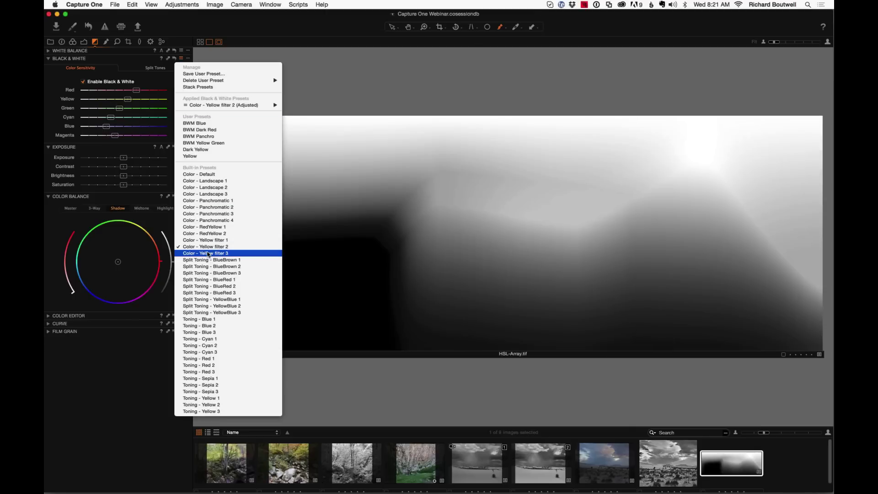
click(208, 254)
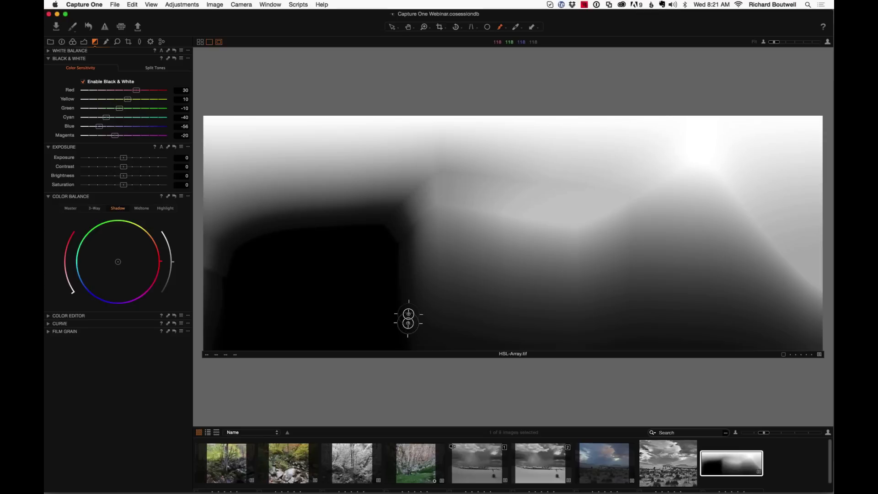
click(181, 58)
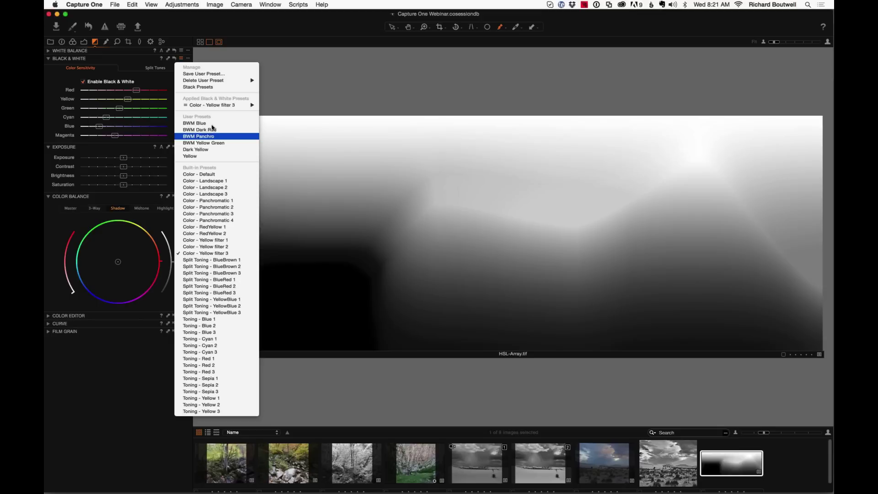
click(198, 157)
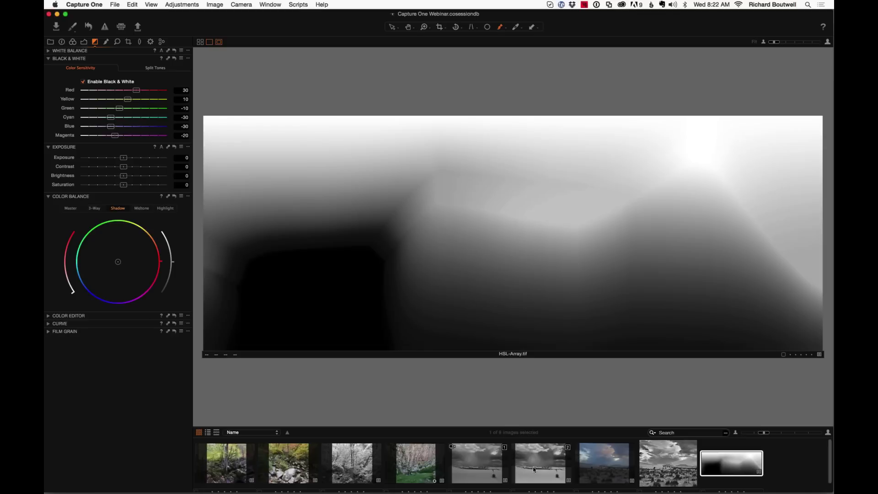
Apply the Yellow Black & White user preset to the first variant of the desert photo _DSC0841.NEF
click(487, 462)
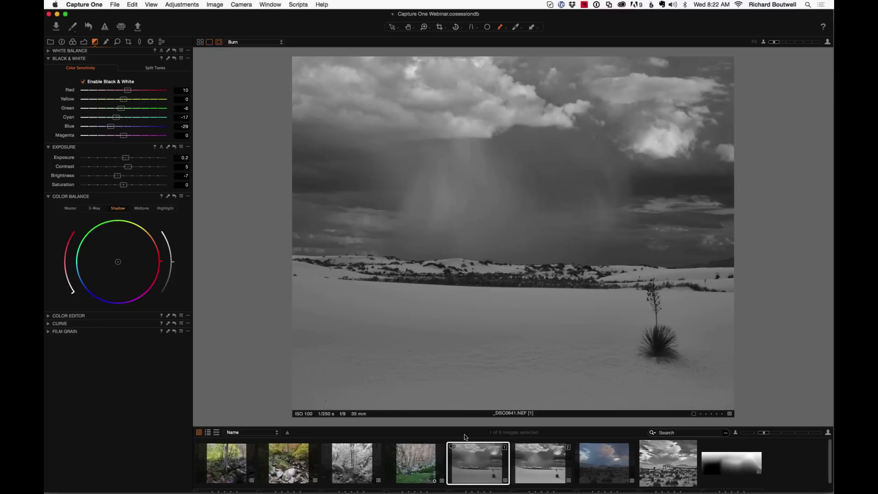
click(181, 59)
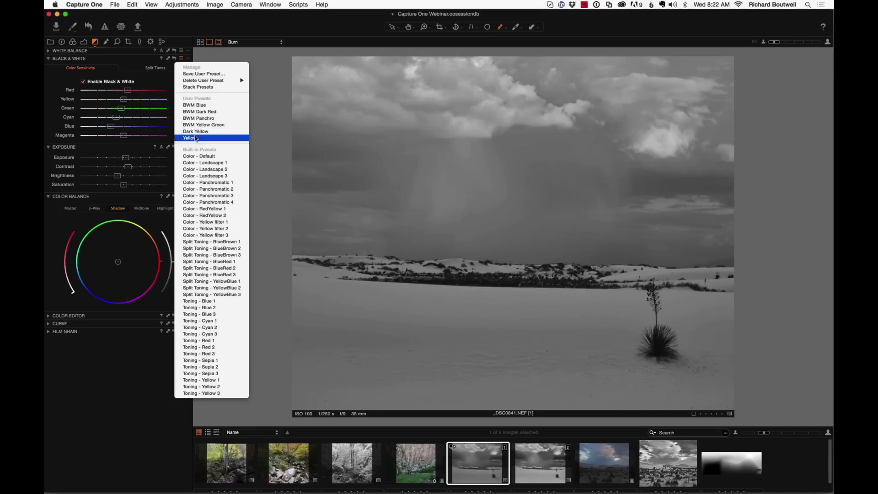
click(138, 131)
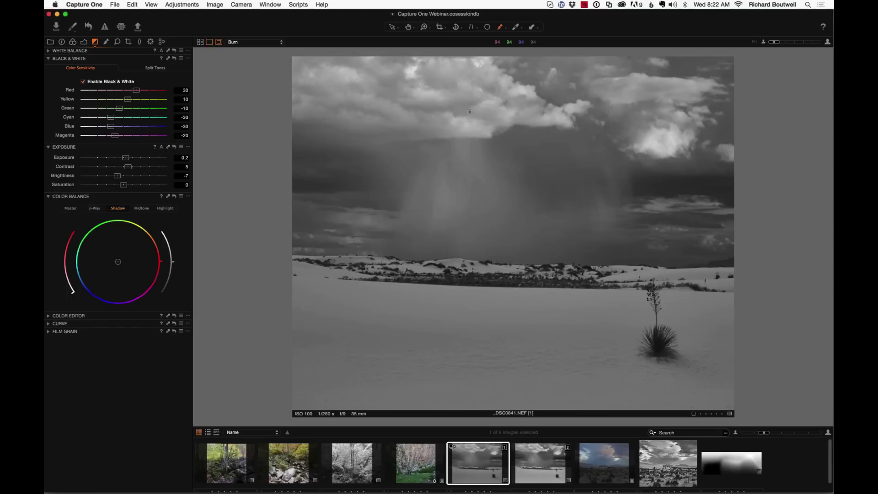
Set the desert photo's Black & White sensitivities to Red 40, Yellow 20, Green 0 and Cyan -29
click(183, 100)
text(20)
key(Return)
key(shift+Tab)
text(40)
key(Return)
key(Tab)
text(0)
key(Return)
key(Tab)
Give the highlights a slight yellow tint in Color Balance, with Black & White turned off to judge the color
click(166, 210)
drag(120, 261, 121, 259)
click(83, 81)
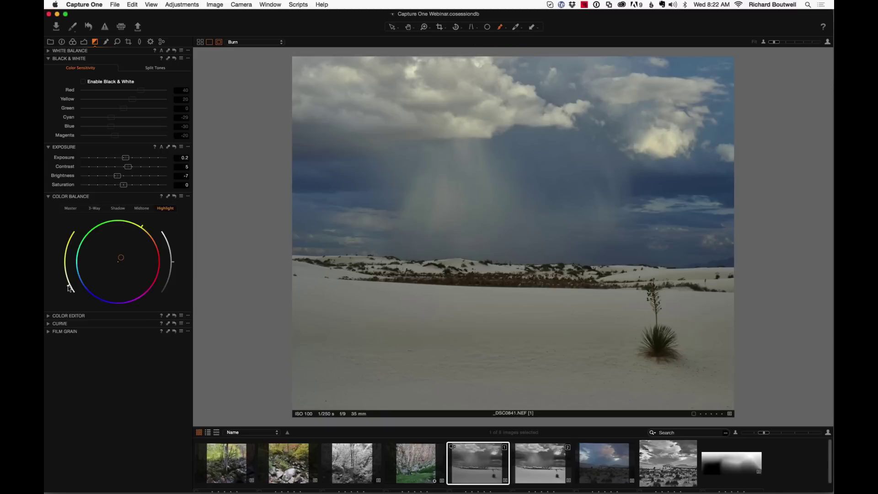
mouse_move(65, 283)
mouse_down()
mouse_move(61, 269)
mouse_move(68, 285)
mouse_up()
Turn Black & White back on and slightly lower the highlight lightness in Color Balance
click(173, 286)
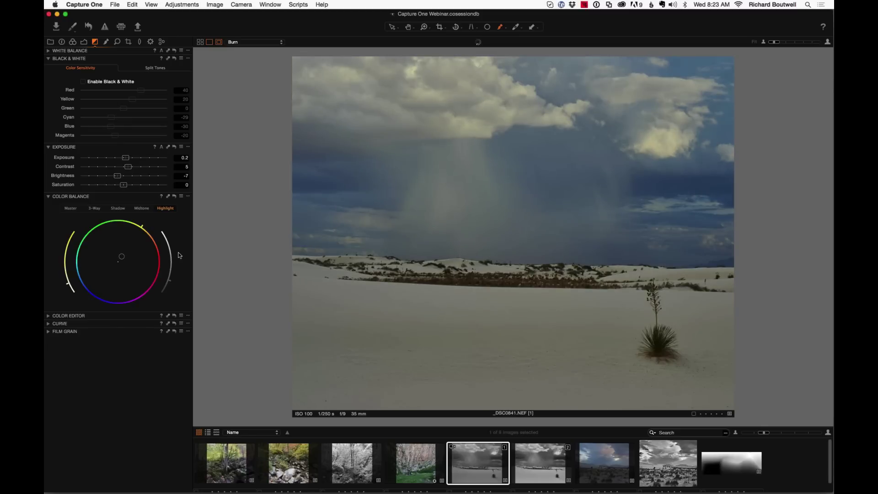
click(82, 82)
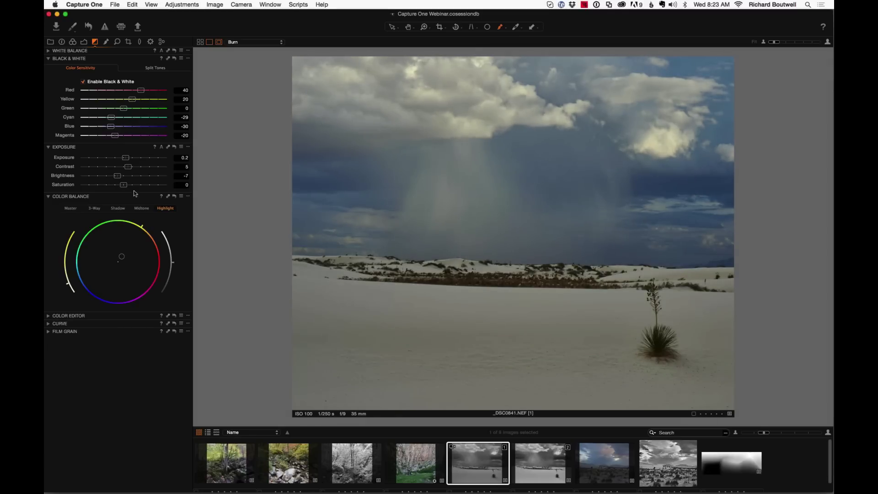
click(173, 274)
key(super+z)
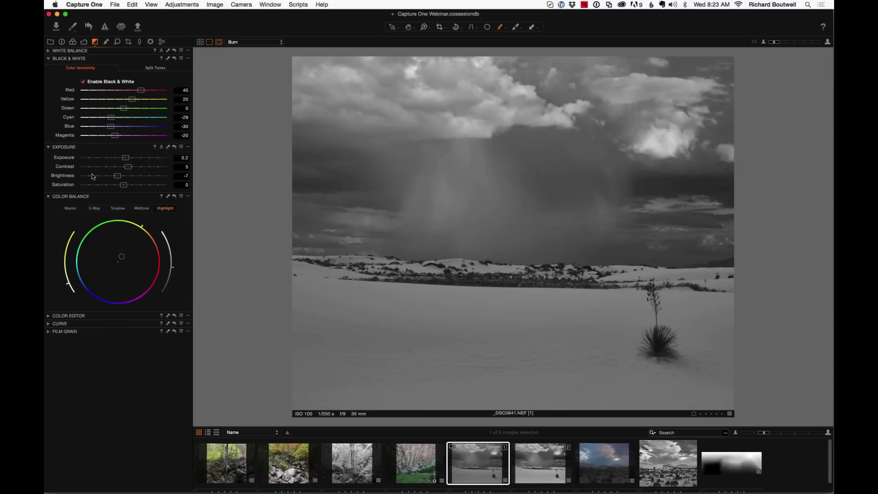
Tint the midtones slightly blue in Color Balance and fine-tune their saturation and lightness
click(141, 208)
drag(118, 262, 114, 266)
mouse_move(119, 300)
mouse_down()
mouse_move(86, 302)
mouse_move(55, 269)
mouse_up()
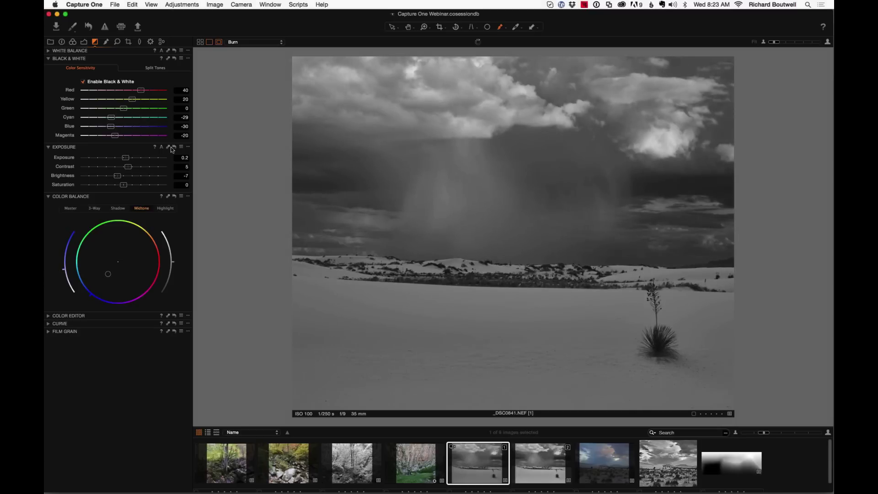
click(182, 126)
key(Tab)
mouse_move(63, 270)
mouse_down()
mouse_move(66, 280)
mouse_move(63, 262)
mouse_move(68, 286)
mouse_up()
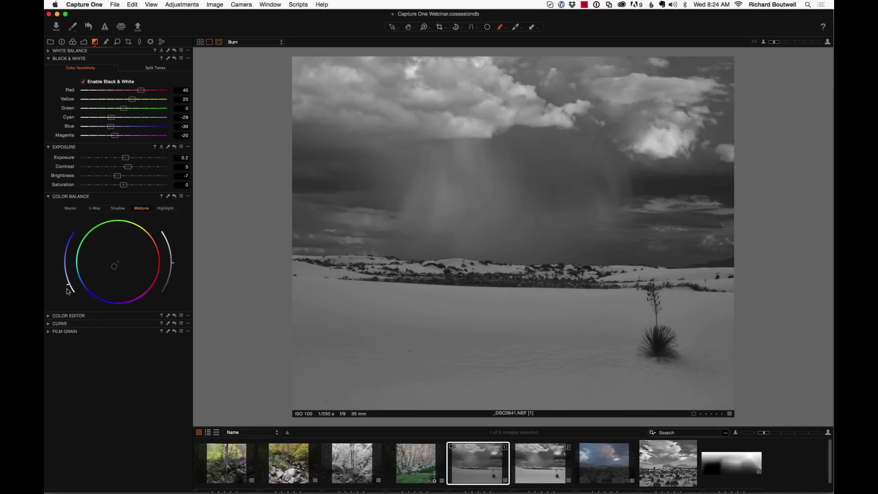
mouse_move(173, 265)
mouse_down()
mouse_move(181, 271)
mouse_move(185, 255)
mouse_move(177, 270)
mouse_up()
Add a local adjustment layer named Contrast Boost and invert its empty mask to cover the whole photo
click(104, 44)
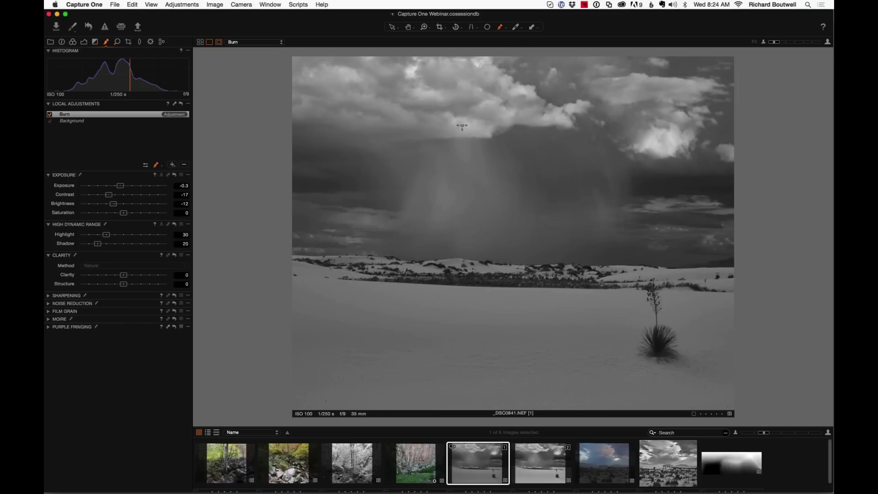
click(172, 164)
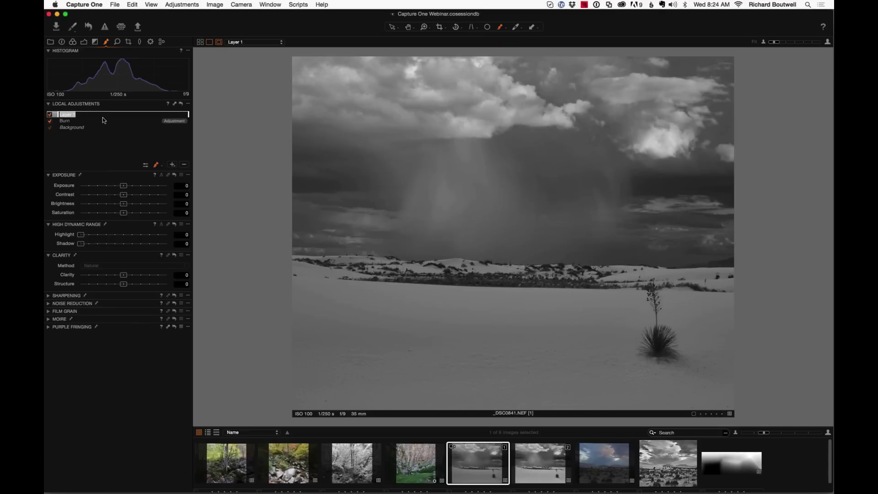
text(Contrast Boost)
key(Tab)
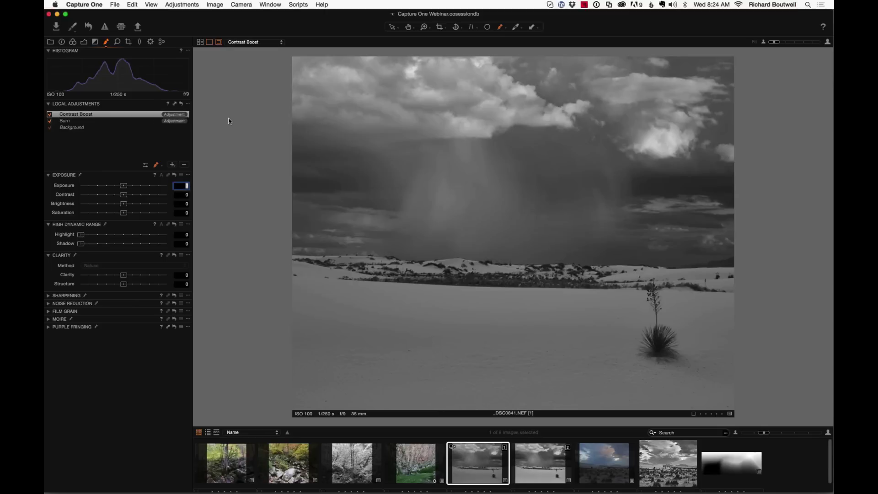
right_click(113, 113)
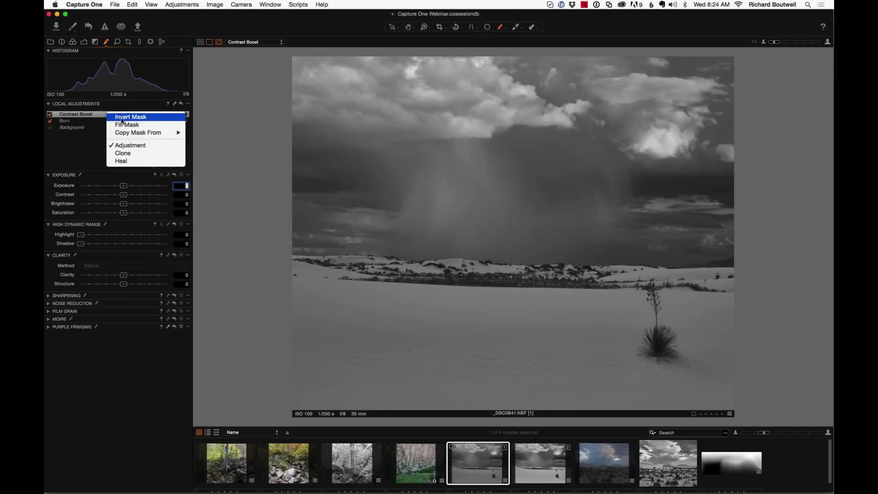
click(122, 118)
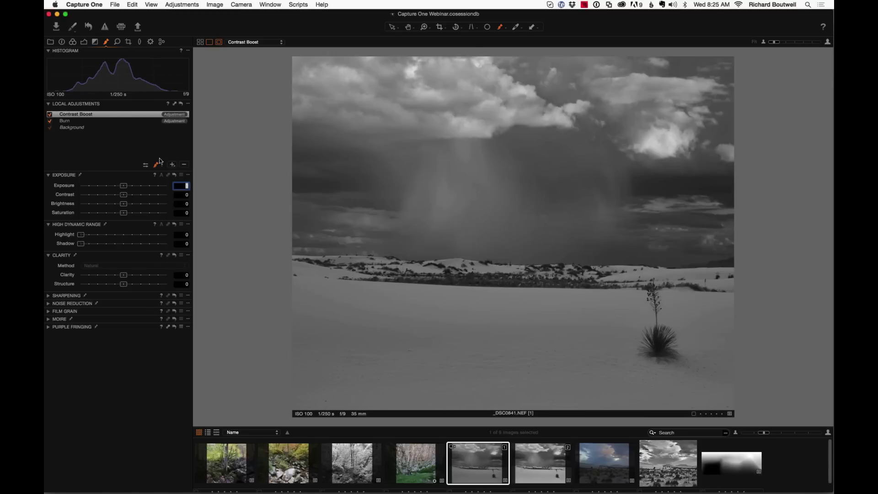
Set the Contrast Boost layer's Exposure to 0.2 and its Contrast to 20
text(0.2)
key(Tab)
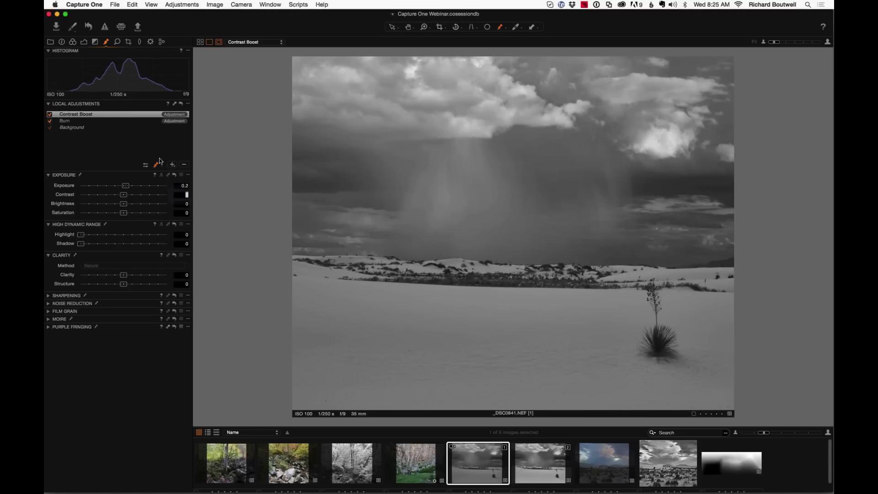
text(20)
key(Return)
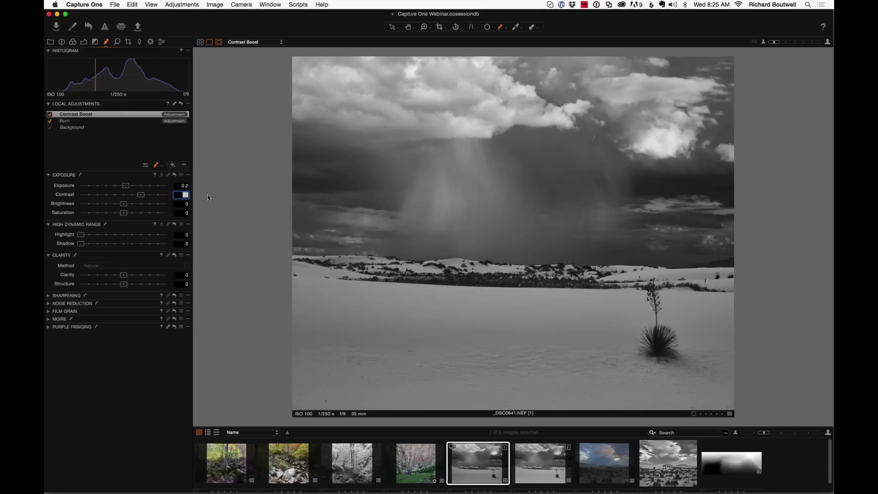
Set the Contrast Boost layer's Clarity to 33 and its Structure to 4
key(Tab)
key(Tab)
key(Tab)
text(20)
key(Return)
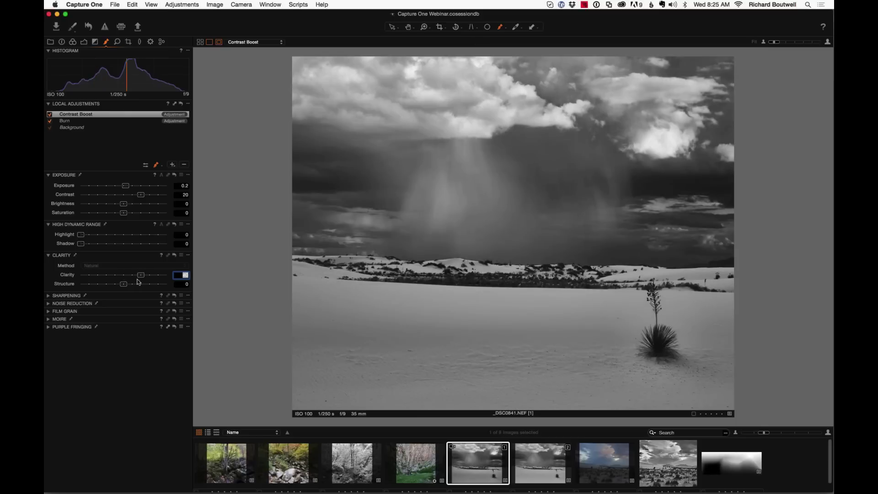
drag(140, 275, 137, 277)
text(33)
key(Tab)
text(4)
key(Tab)
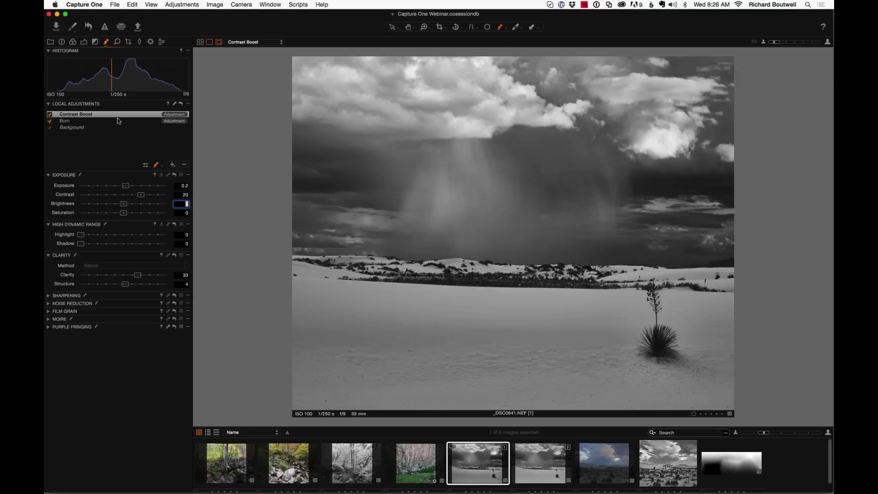
Empty the Contrast Boost layer's mask by inverting it
right_click(135, 118)
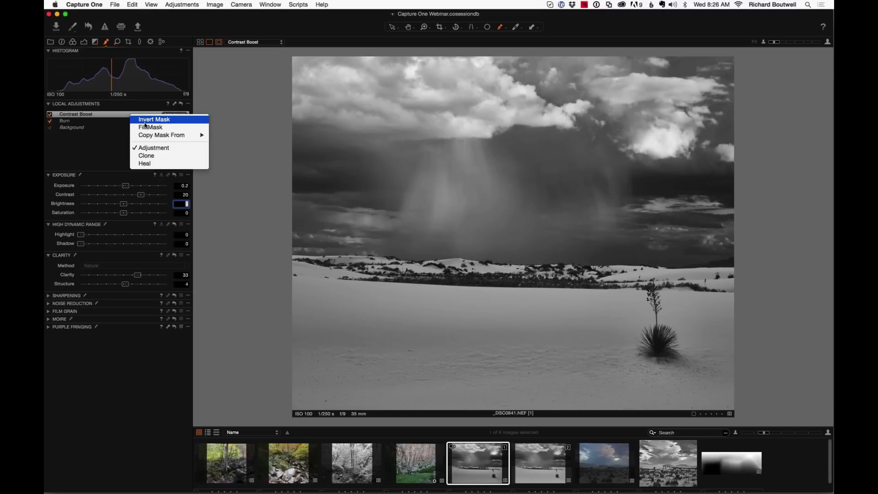
click(146, 121)
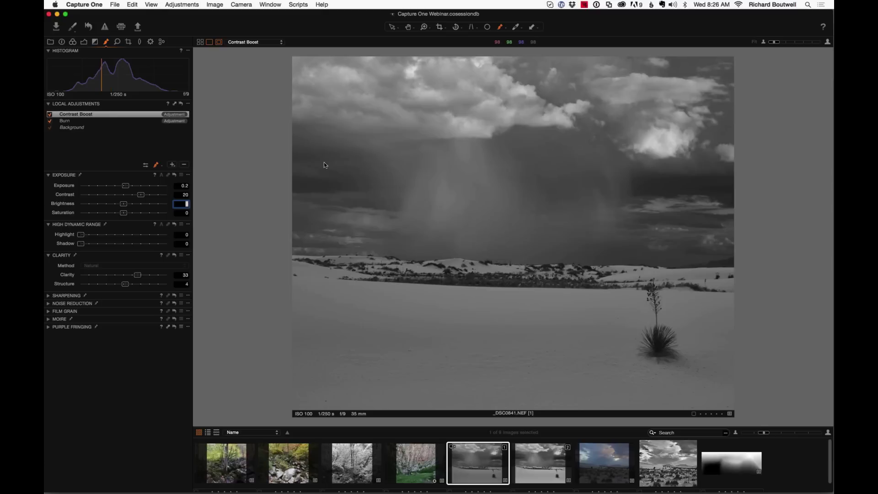
right_click(118, 114)
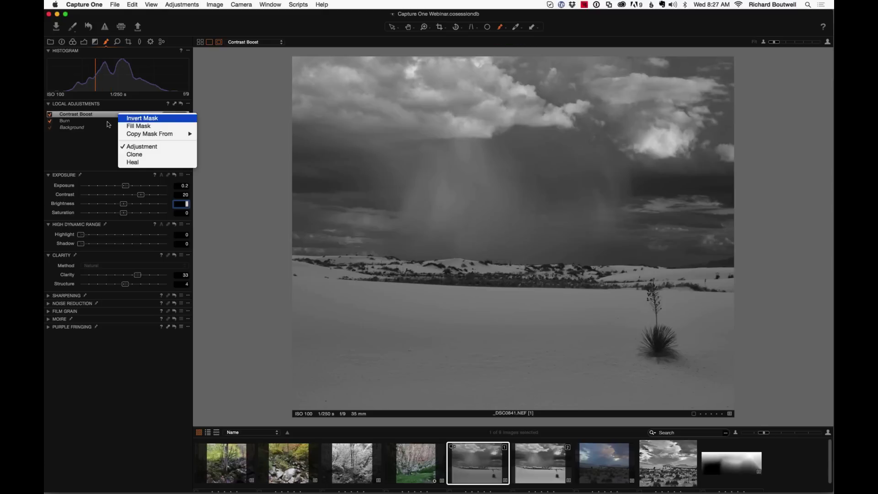
click(114, 141)
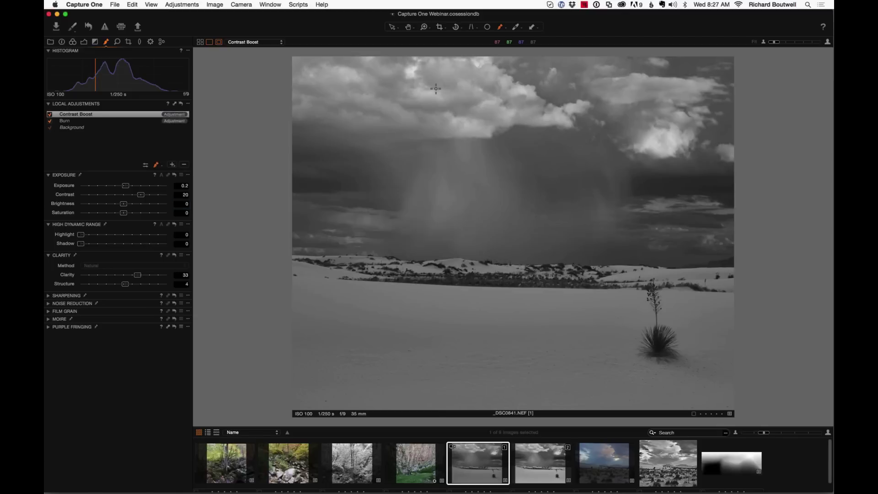
Draw a vertical gradient mask on the Contrast Boost layer from the photo's lower edge up to just above the dunes
key(l)
drag(513, 408, 515, 236)
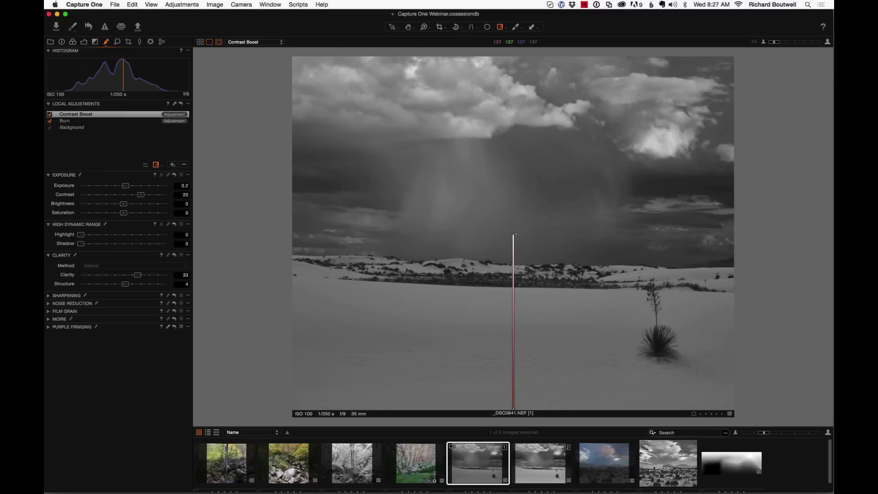
drag(516, 231, 515, 230)
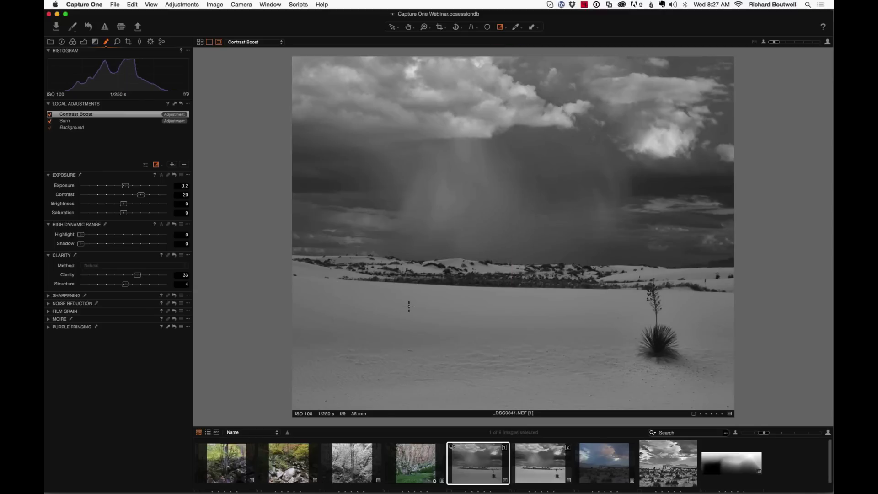
Set up the mask brush with Auto Mask off and a larger size, and display the layer's mask overlay
key(b)
right_click(378, 305)
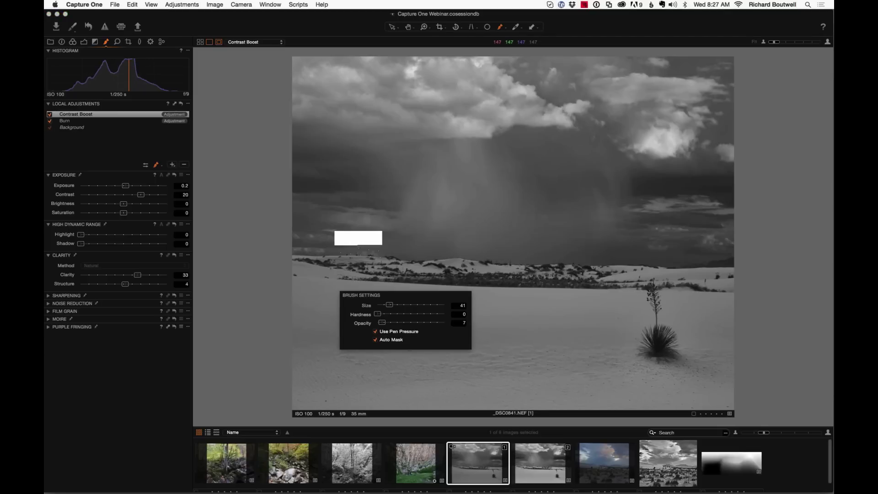
click(375, 339)
mouse_move(389, 305)
mouse_down()
mouse_move(407, 306)
mouse_move(388, 323)
mouse_up()
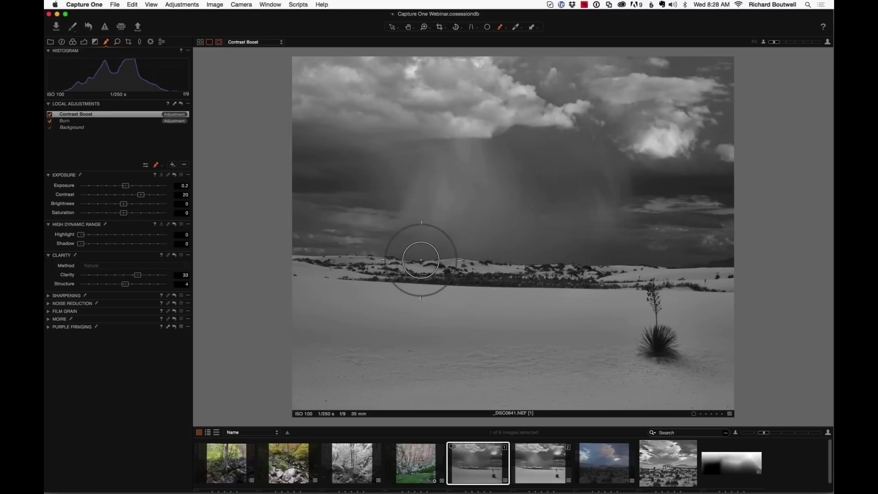
key(m)
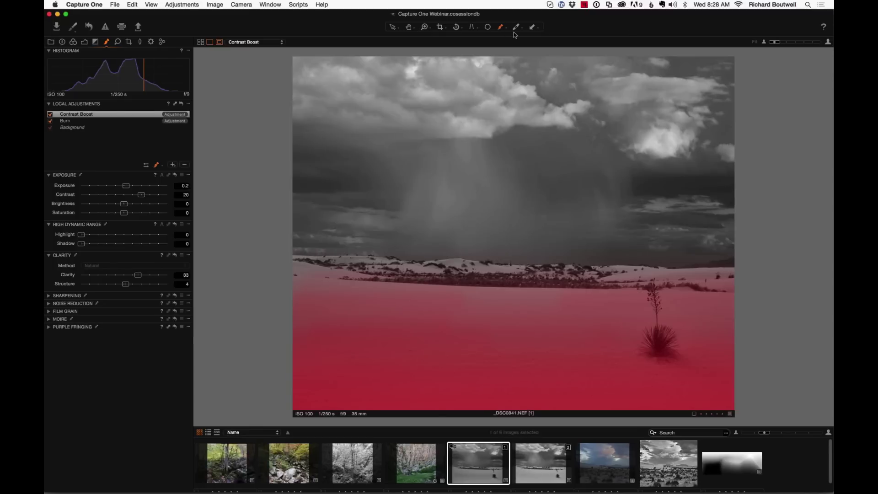
Hide the mask overlay and brush the Contrast Boost layer's mask across the lower sand foreground
key(m)
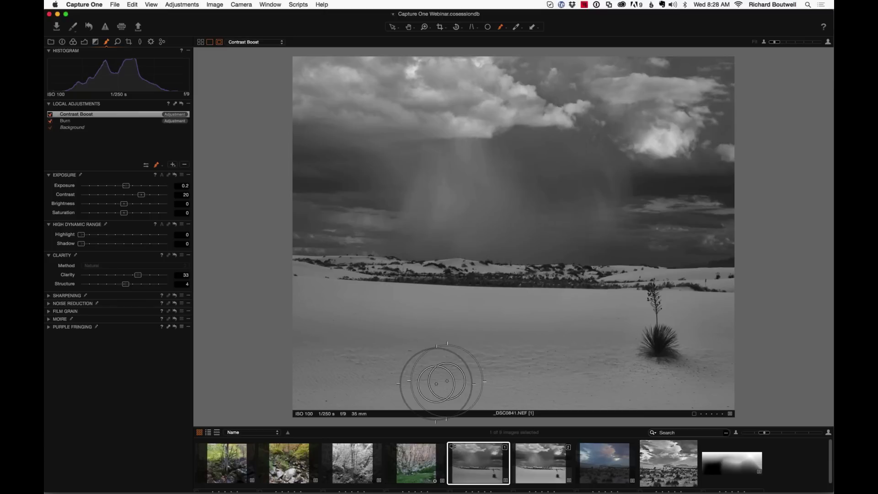
drag(441, 378, 530, 386)
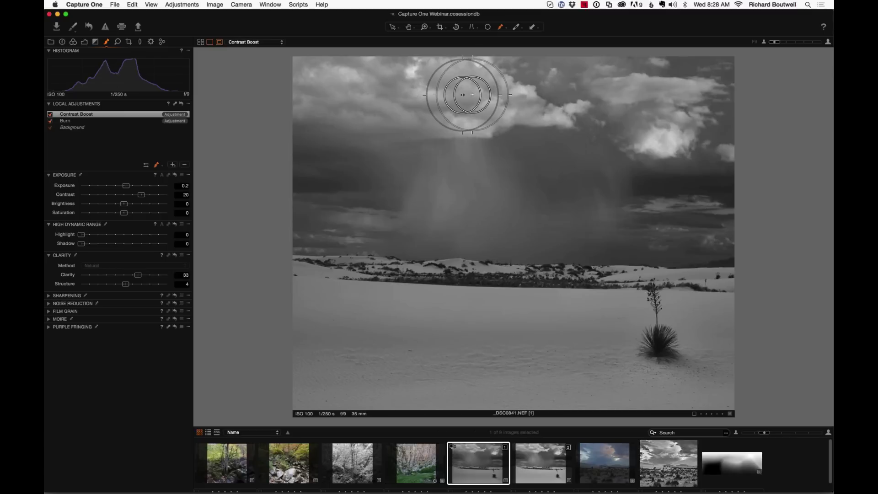
alt+right_click(486, 374)
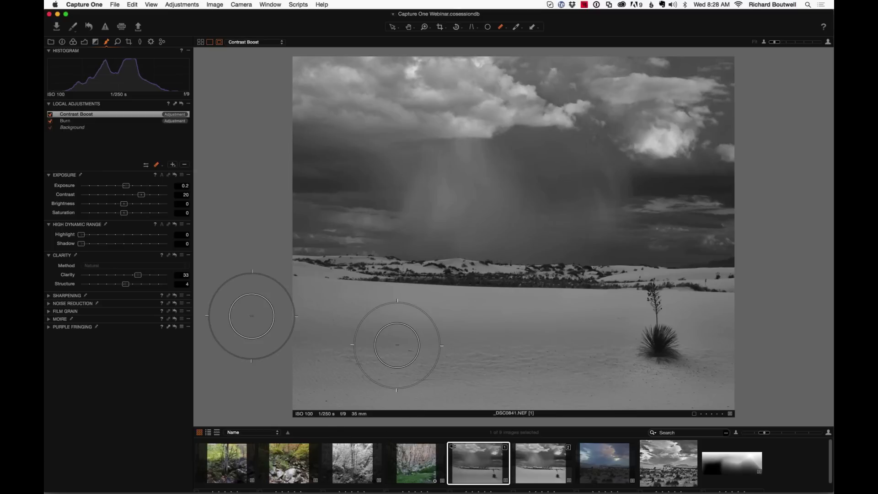
Set the Contrast Boost layer's Exposure to 0.4, Contrast to 22 and Clarity to 43
click(176, 183)
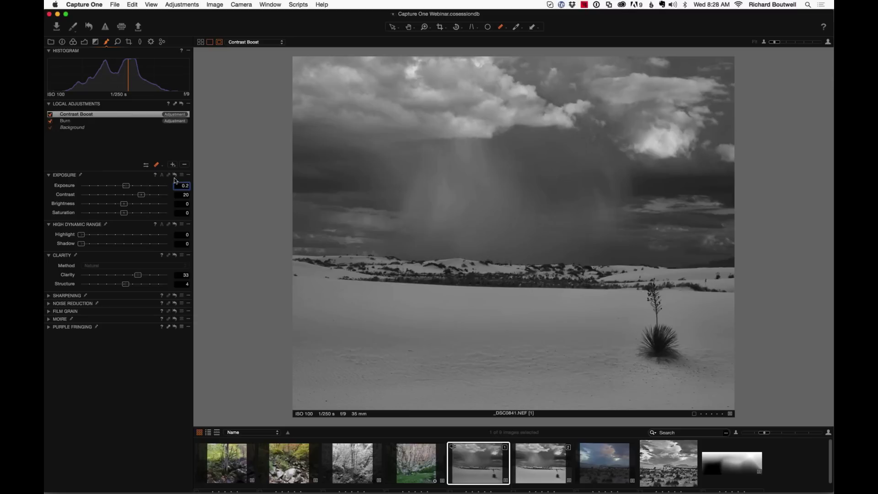
text(0.4)
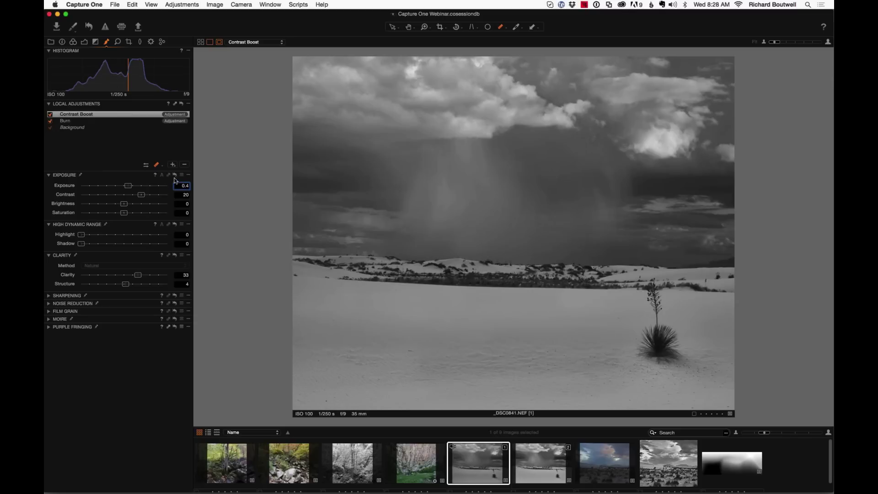
key(Tab)
text(22)
key(Tab)
key(Tab)
key(Tab)
text(43)
Try a Shadow value of 10 on the Contrast Boost layer and return it to 0
key(Tab)
key(Tab)
text(10)
key(Return)
text(0)
key(Return)
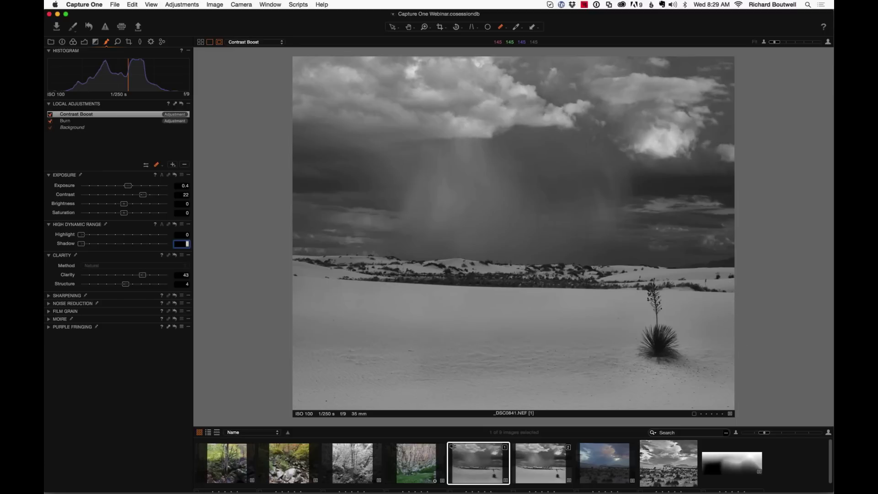
Try the Contrast Boost layer's Exposure at 0.3 with the mask brush active, and return it to 0.4
click(506, 29)
click(502, 32)
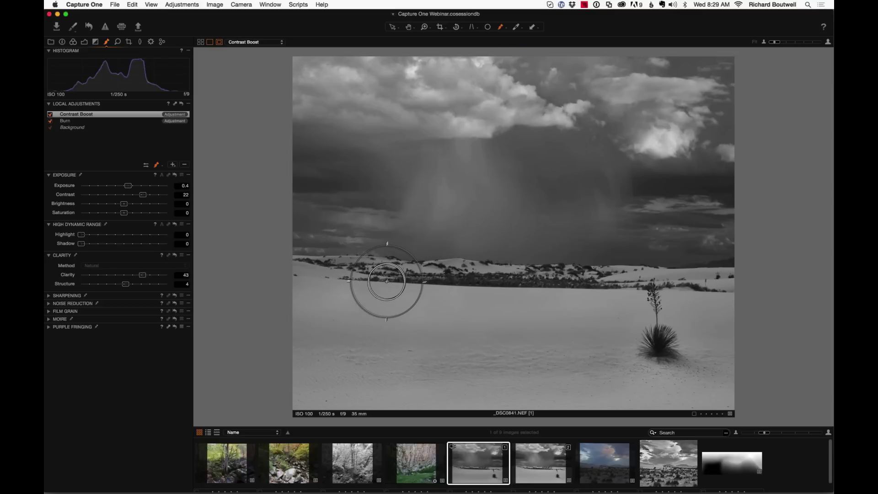
click(182, 186)
text(0.3)
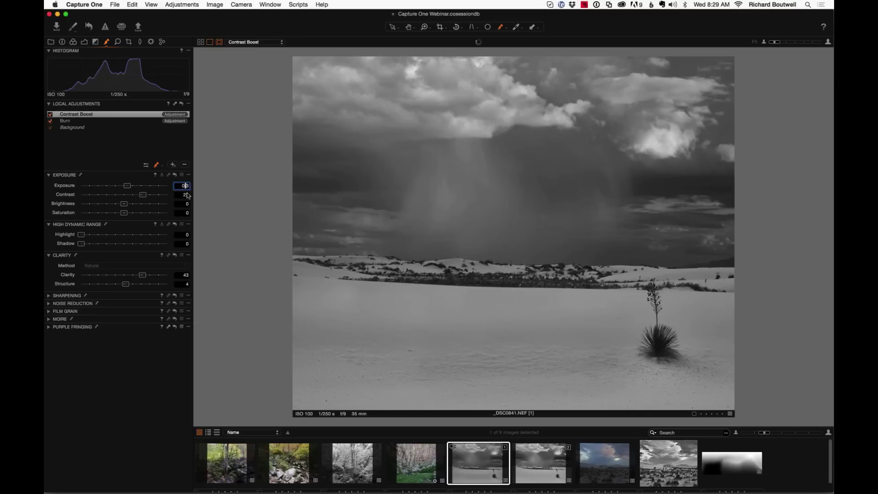
key(Up)
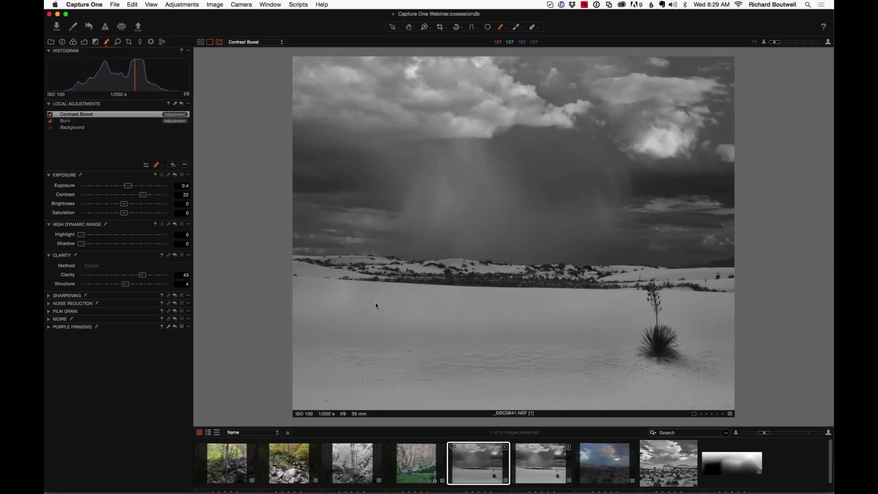
Reduce the mask eraser's size slightly to just under 500
right_click(327, 297)
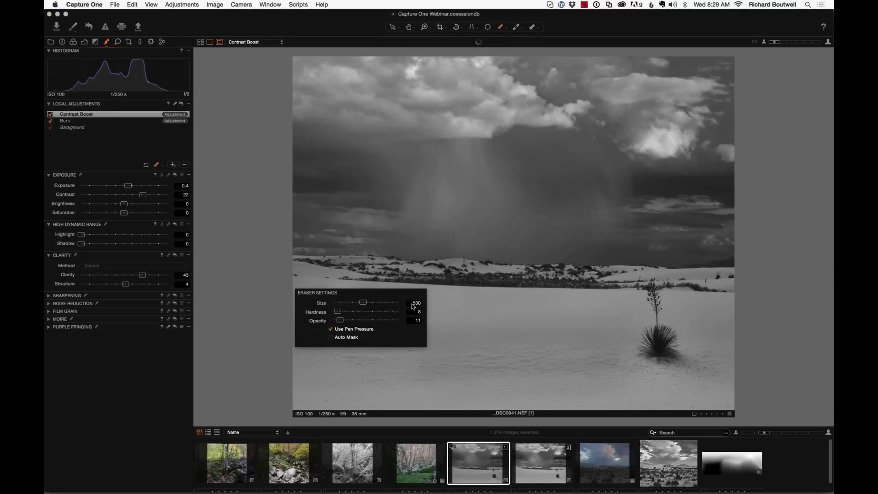
scroll(413, 303, down, 1)
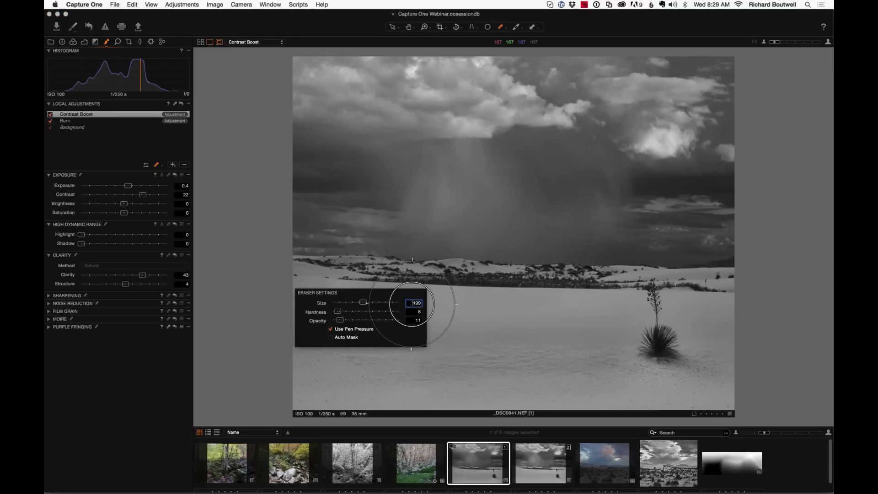
scroll(412, 304, down, 2)
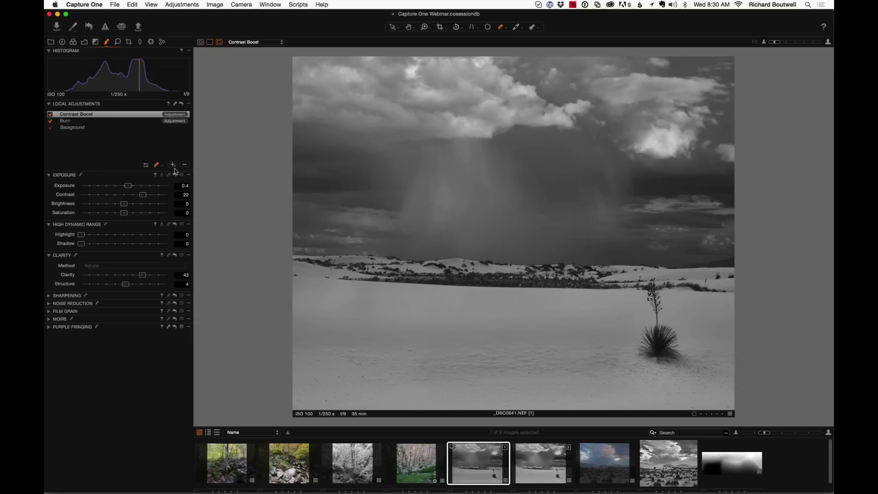
Add a new adjustment layer above Contrast Boost and try to rename it
double_click(86, 130)
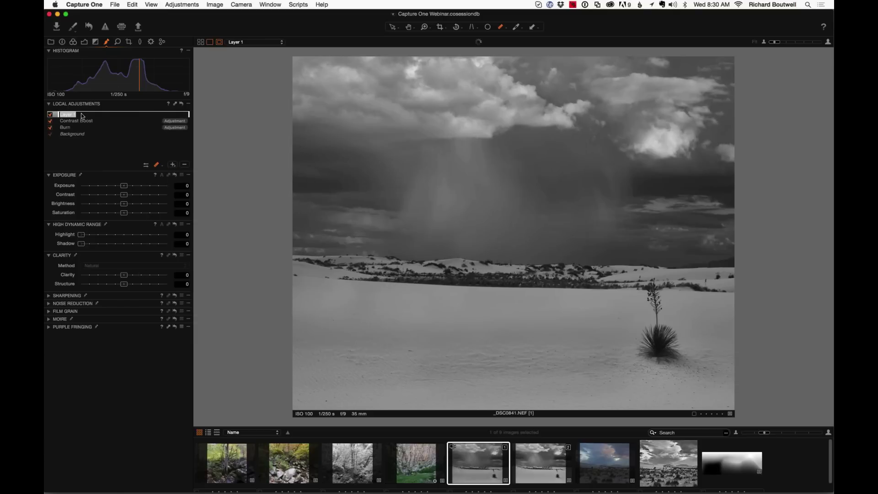
text(;bur)
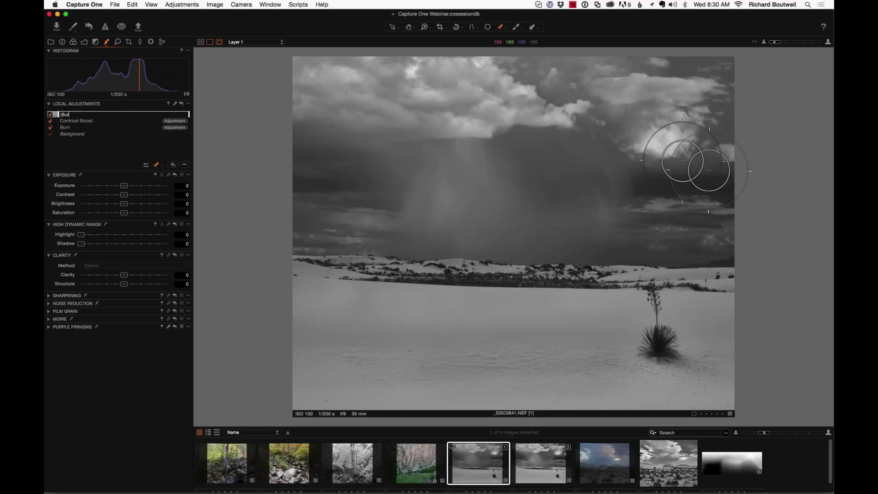
key(Escape)
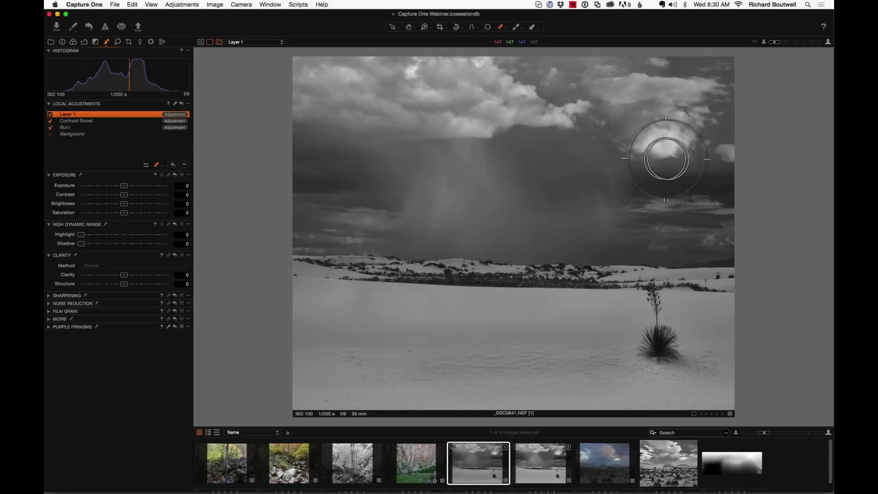
Resize the mask eraser and mask brush to a small tip suited to the bright clouds in the sky
key(bracketleft)
key(bracketleft)
key(bracketleft)
key(bracketleft)
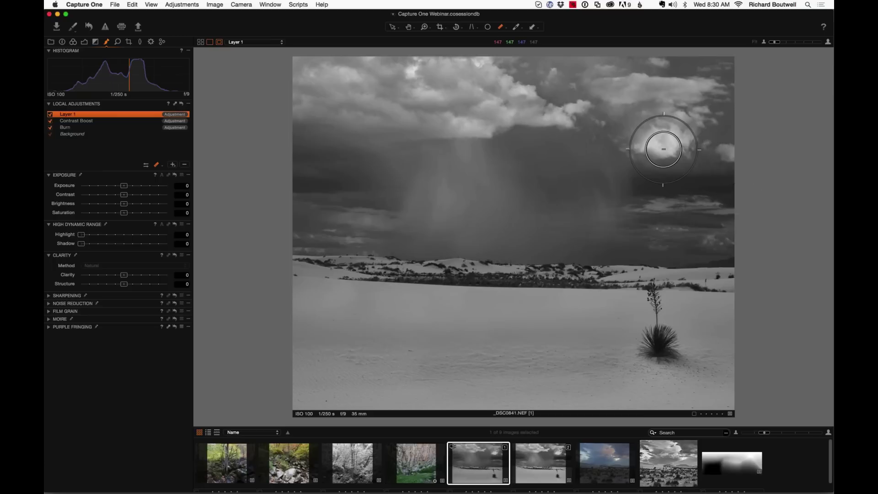
right_click(655, 152)
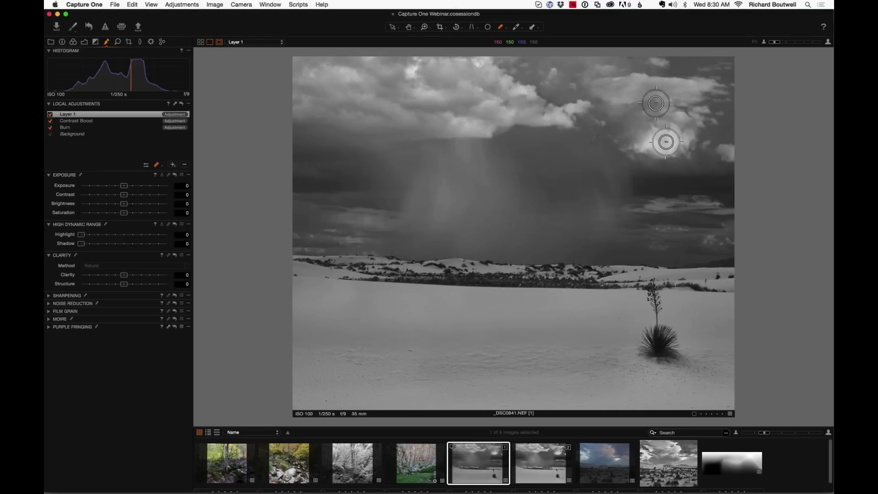
key(bracketright)
key(bracketright)
key(bracketright)
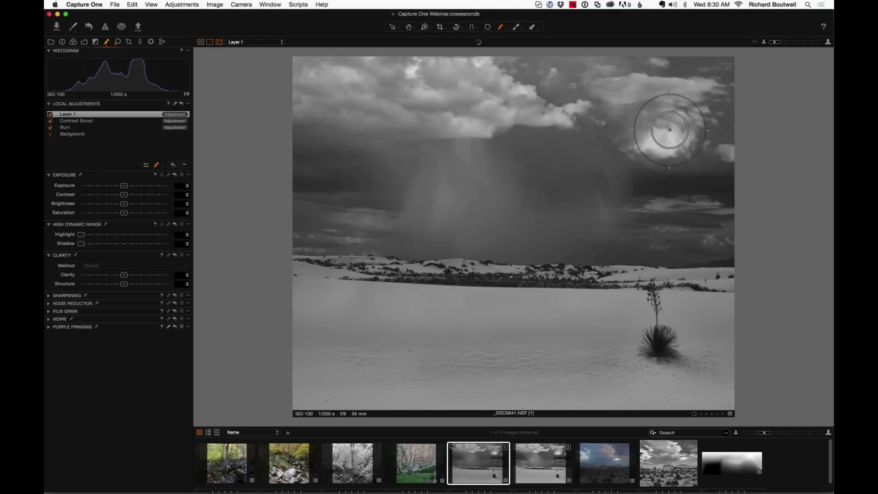
right_click(667, 145)
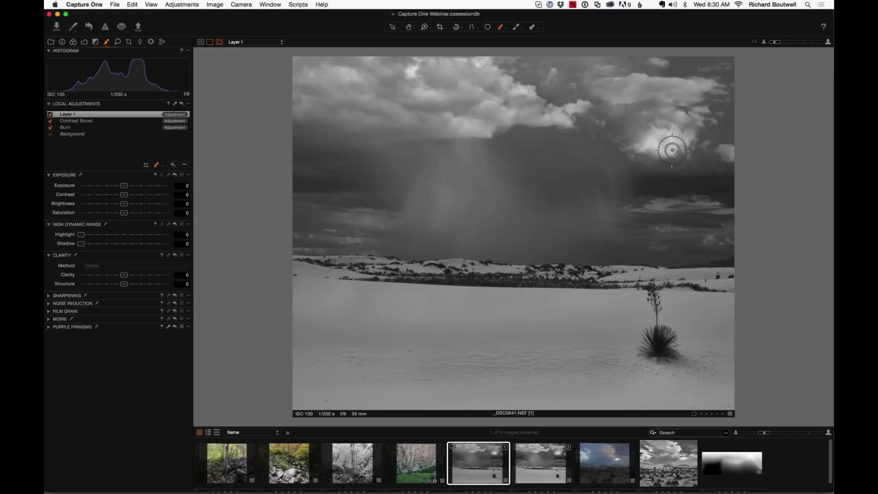
alt+click(419, 86)
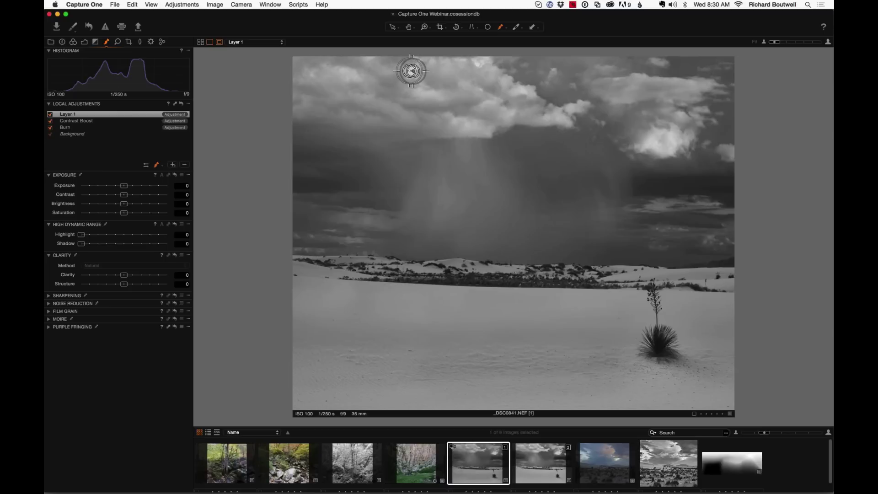
alt+click(413, 72)
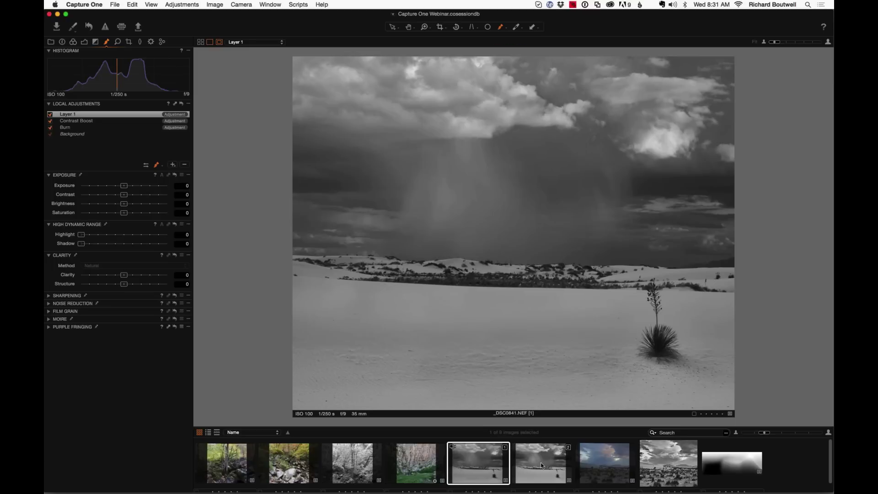
Compare the first and second variants of _DSC0841.NEF by alternating between them
key(Right)
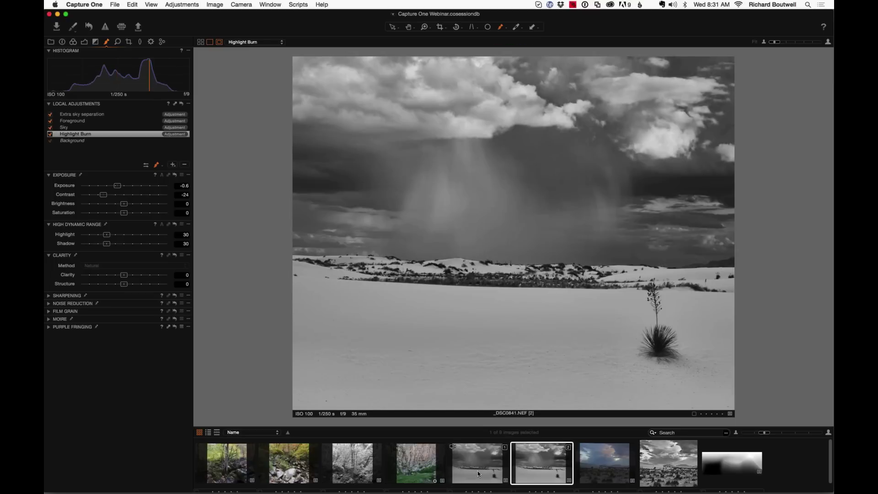
key(Left)
key(Right)
Preview the second variant with the Extra sky separation and Foreground layers turned off and on again
click(50, 114)
click(50, 121)
click(51, 121)
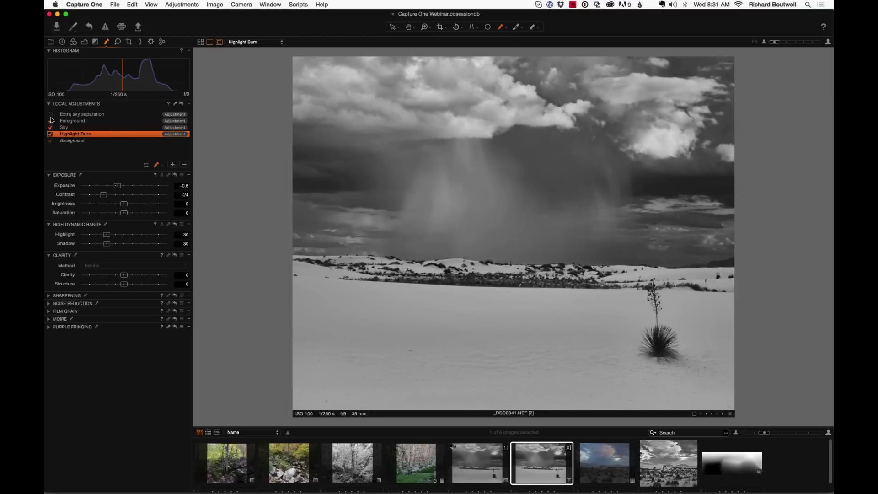
click(50, 115)
click(50, 122)
click(51, 121)
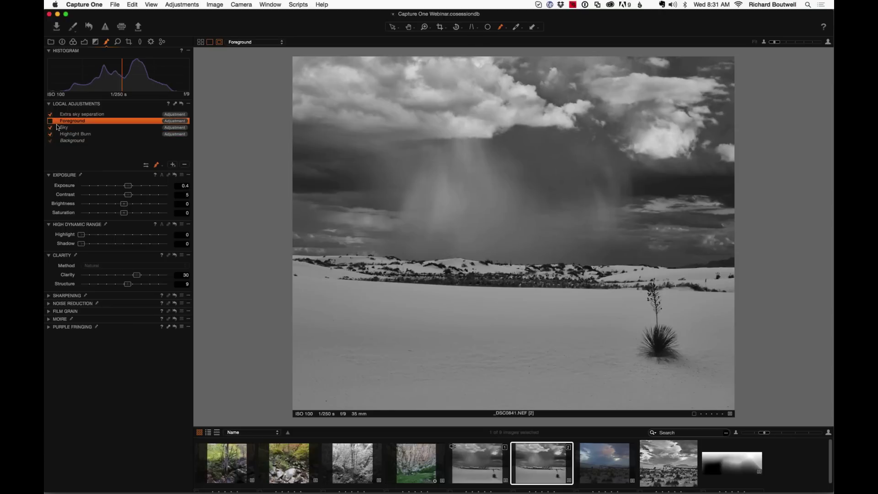
click(51, 121)
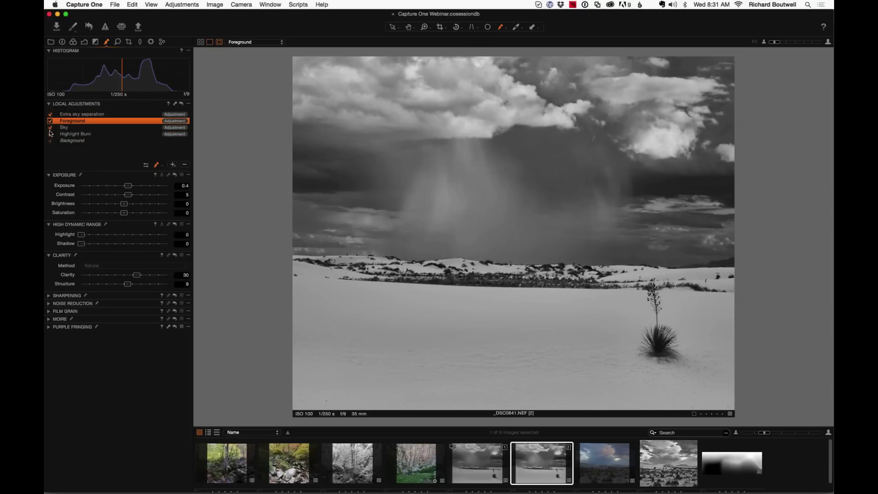
Preview the Sky layer's effect by turning it off and on, and inspect its mask overlay
click(50, 128)
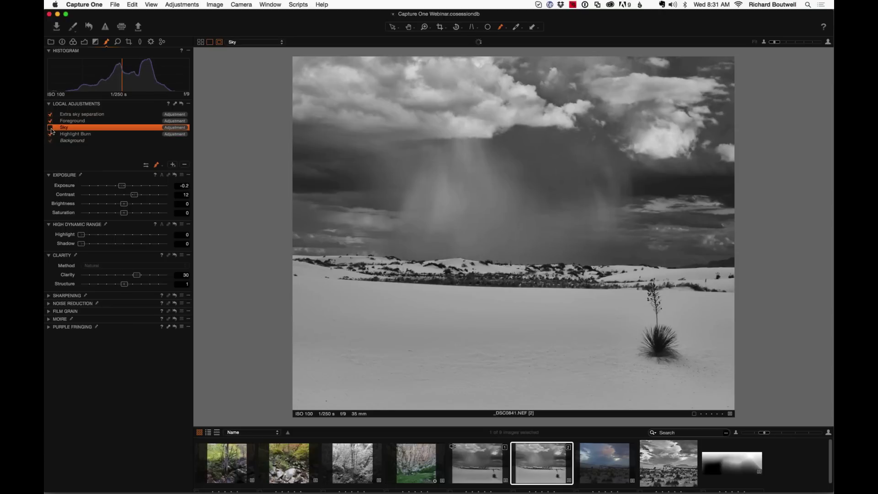
click(51, 129)
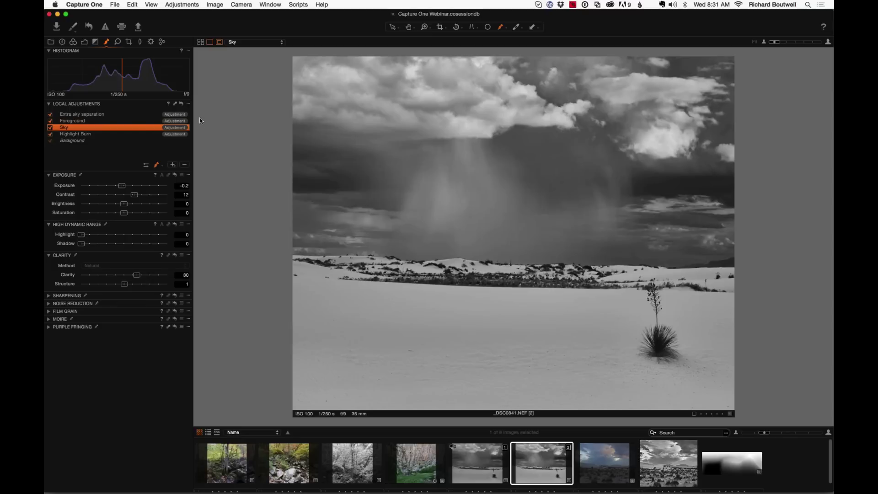
key(m)
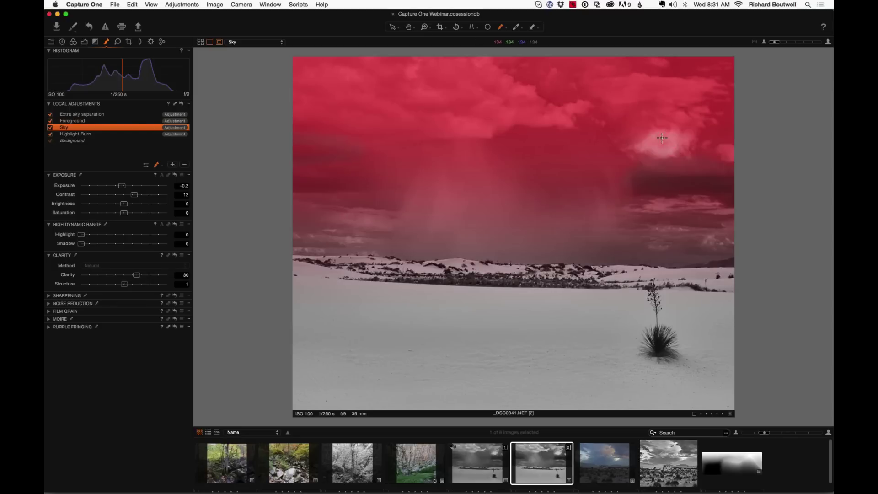
key(m)
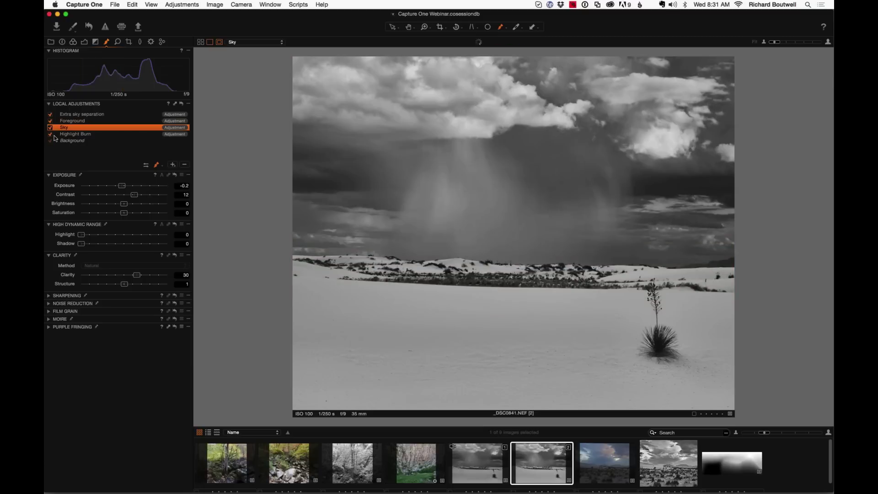
Preview the photo without the Highlight Burn layer and with all local adjustment layers off, restoring them each time
click(49, 134)
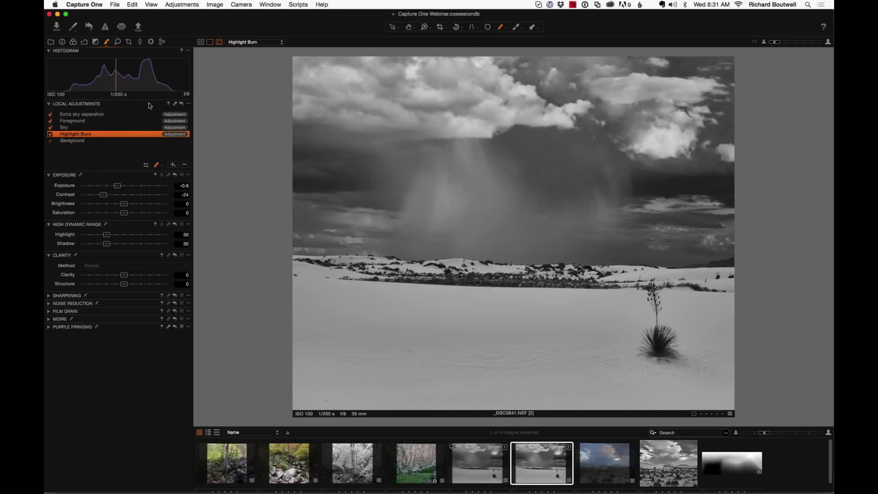
click(50, 122)
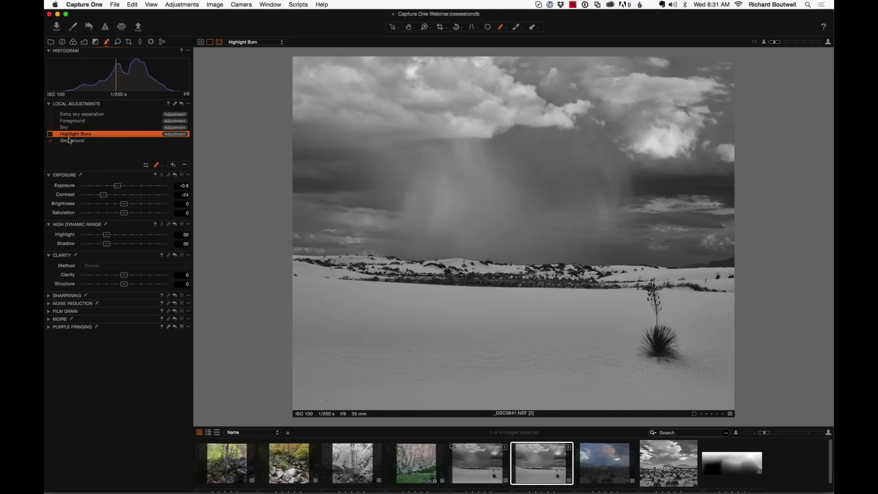
drag(50, 139, 50, 121)
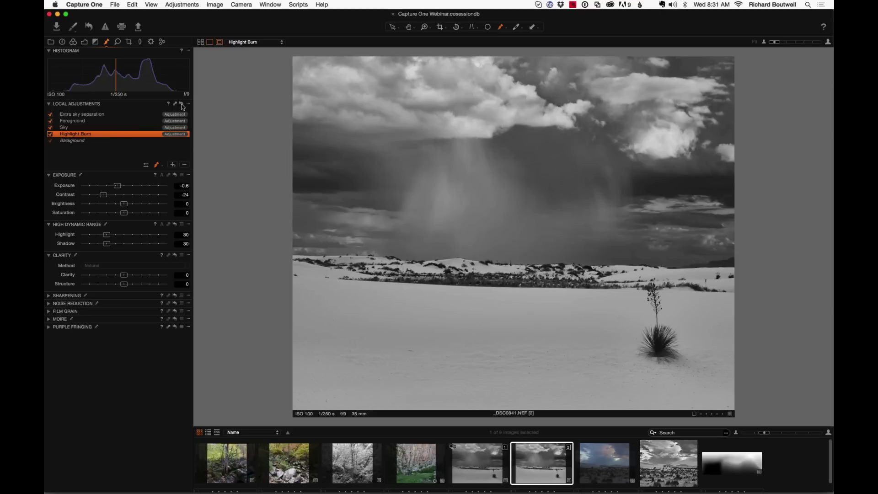
click(182, 105)
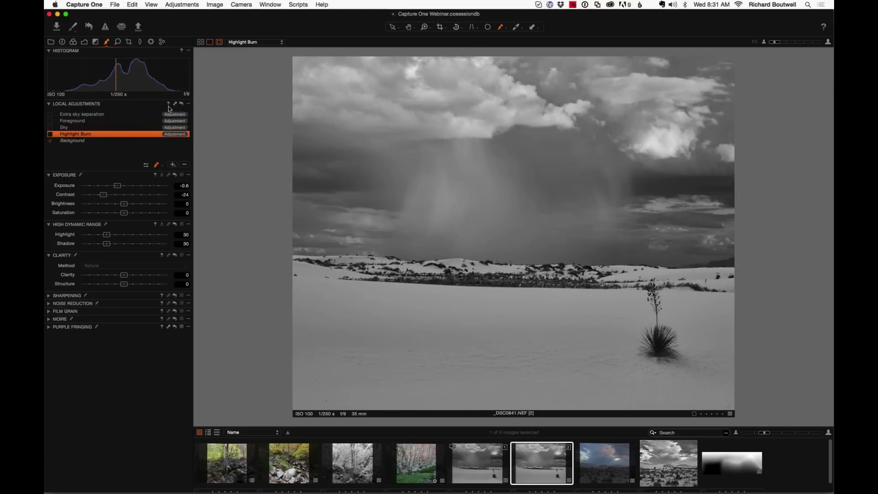
key(super+z)
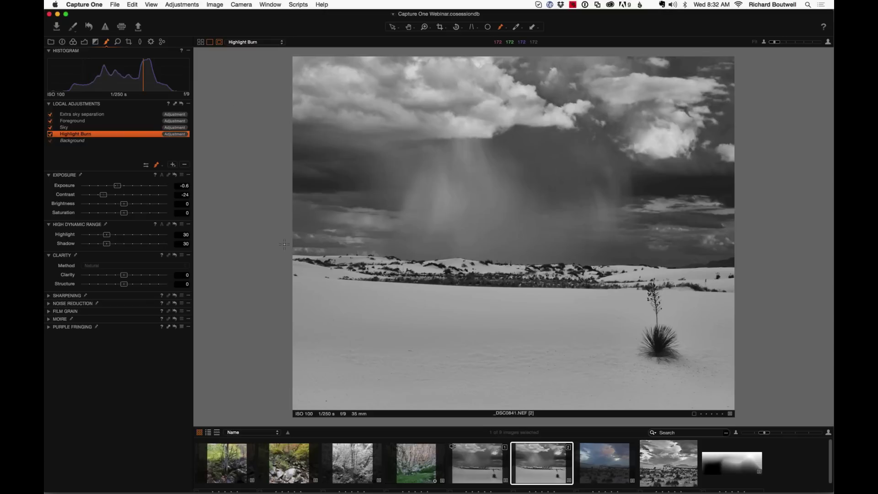
Review the second variant's global exposure adjustments, collapsing High Dynamic Range and Clarity and examining Levels
click(84, 44)
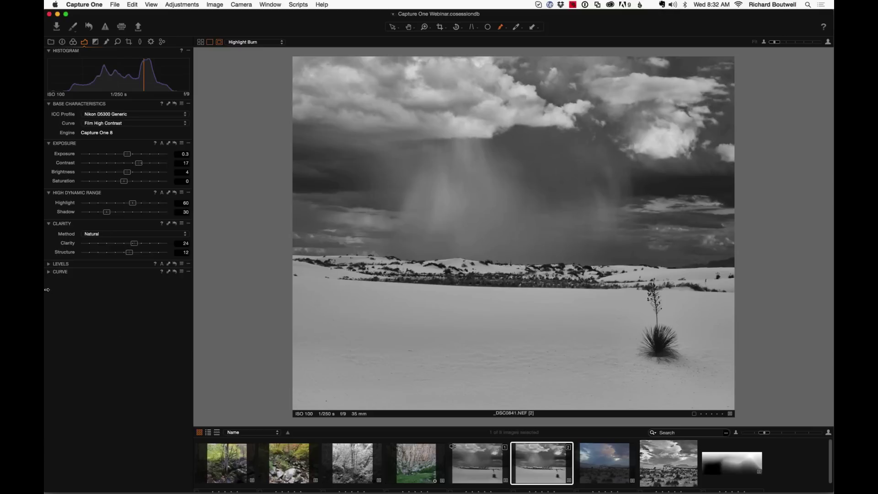
click(49, 223)
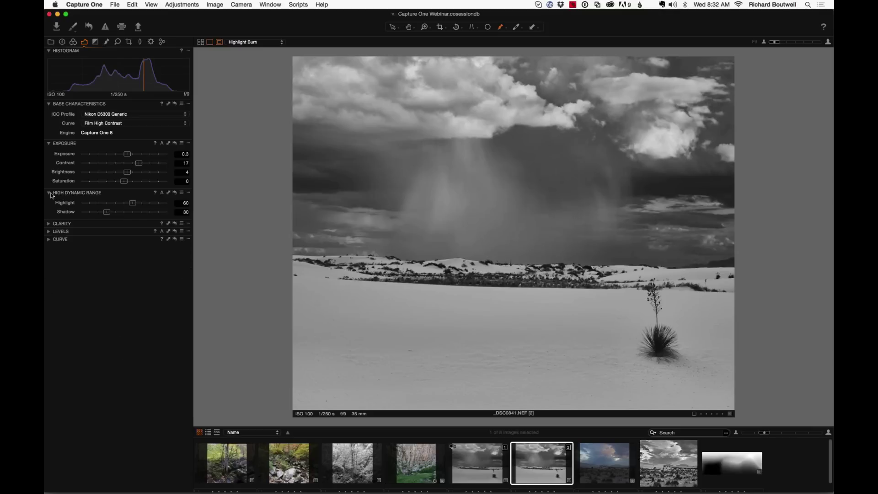
click(49, 193)
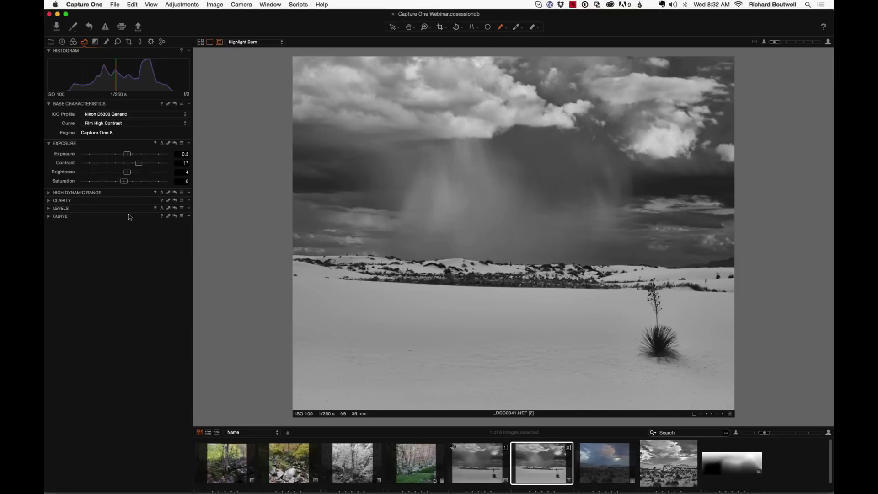
drag(52, 201, 50, 206)
click(49, 208)
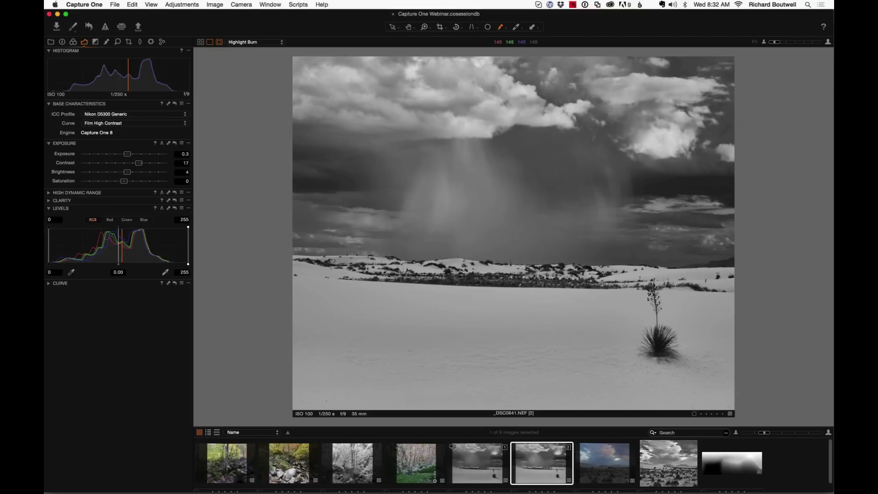
click(49, 202)
click(49, 201)
click(49, 208)
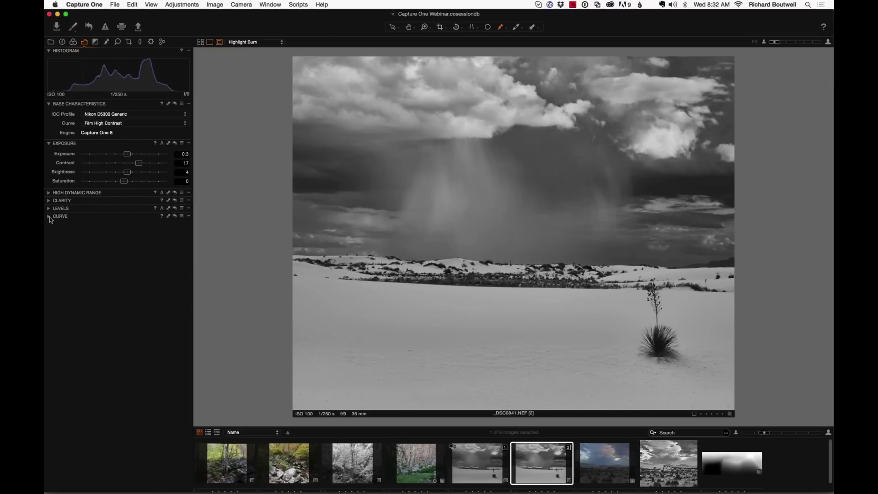
Add a point sampled from the dark sky to the RGB curve and pull it down slightly to darken the shadows
click(56, 219)
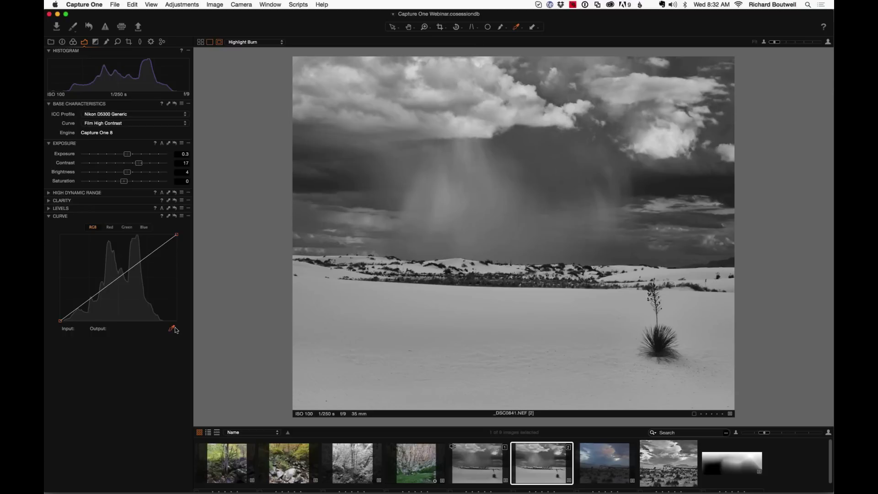
click(173, 328)
click(686, 181)
drag(92, 300, 90, 301)
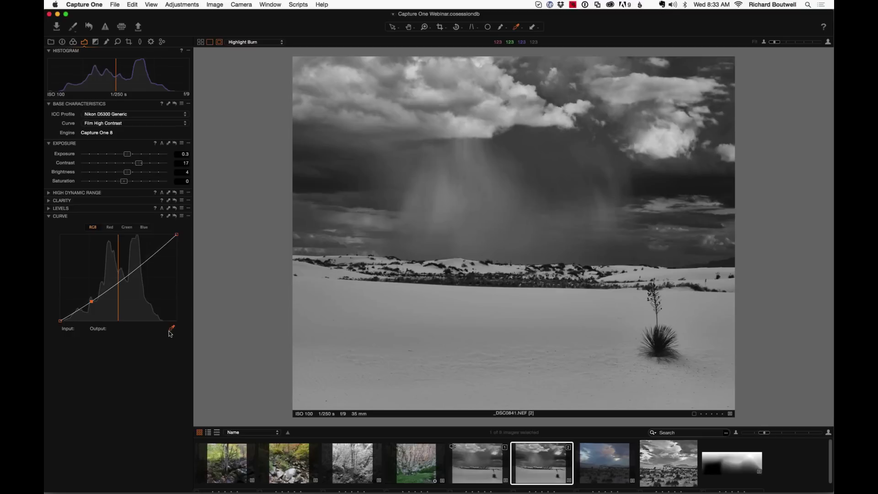
Sample more sky tones onto the RGB curve and raise the midtone point slightly to increase contrast, then collapse the Curve tool
click(319, 184)
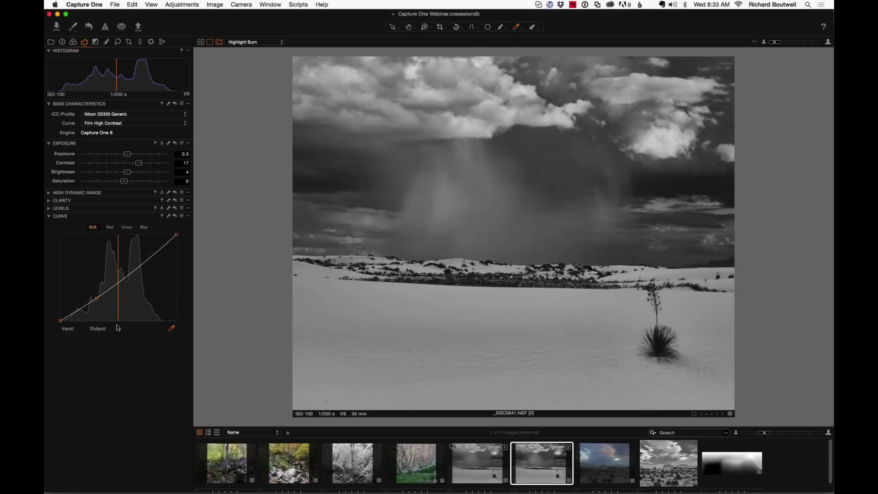
click(374, 218)
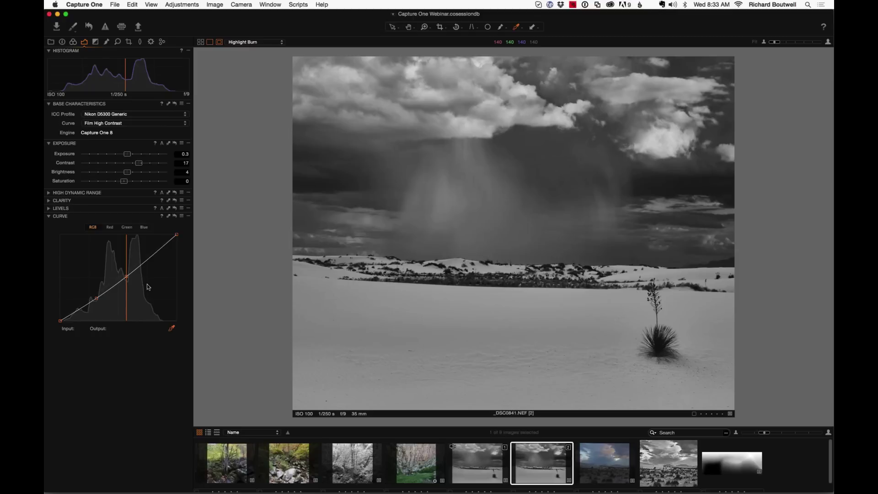
drag(126, 277, 122, 275)
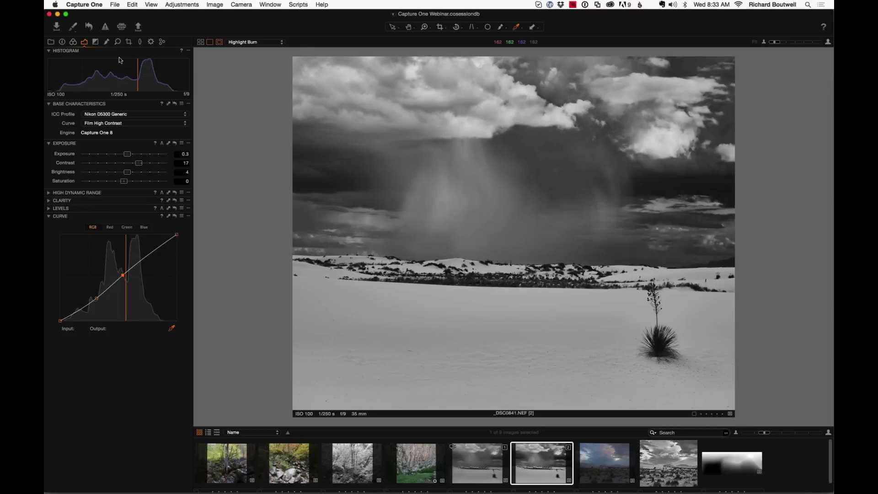
click(49, 216)
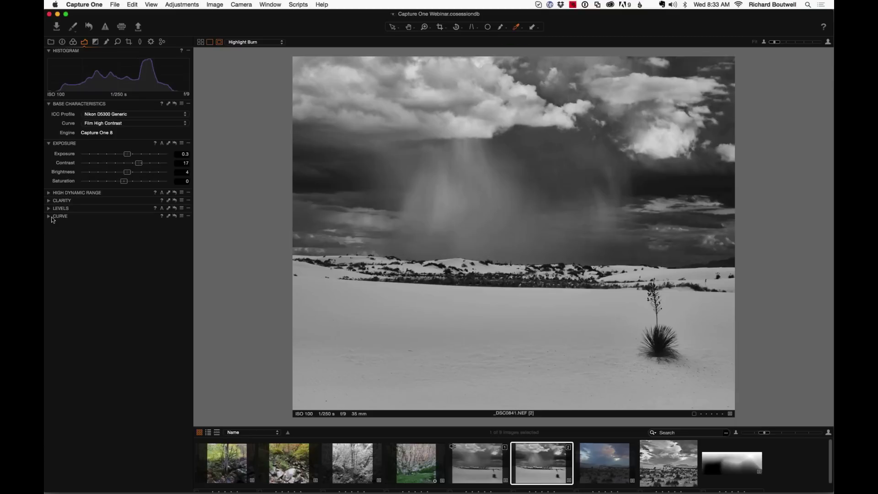
Expand the Levels tool and turn on the exposure warning display
click(74, 209)
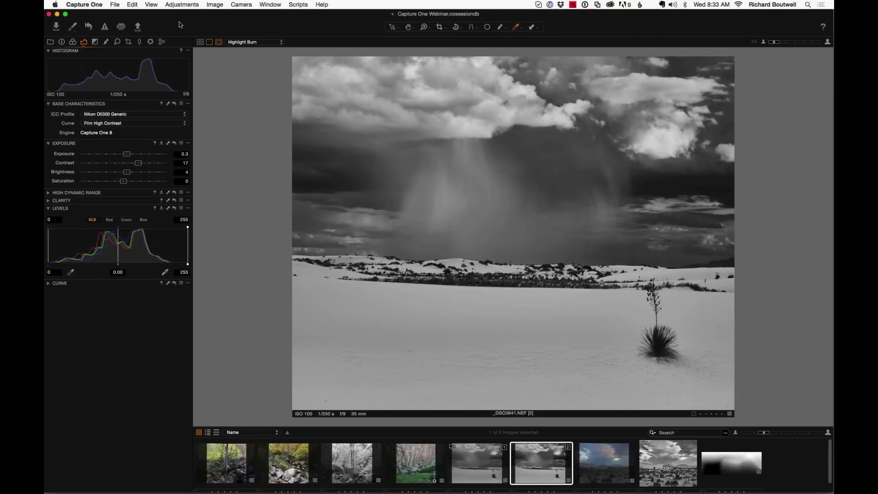
click(105, 30)
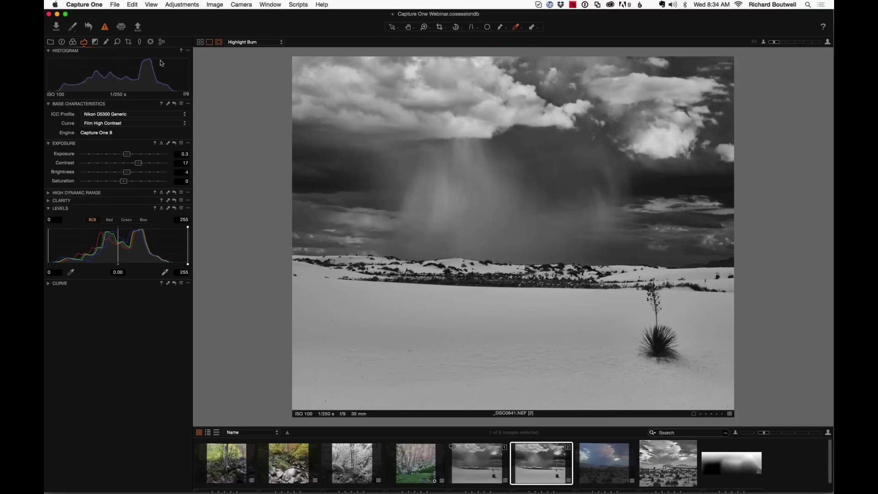
right_click(109, 31)
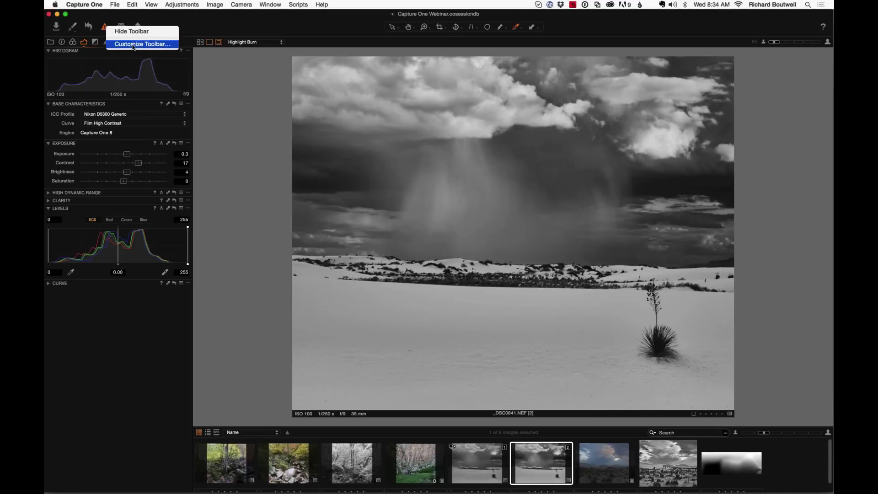
click(78, 22)
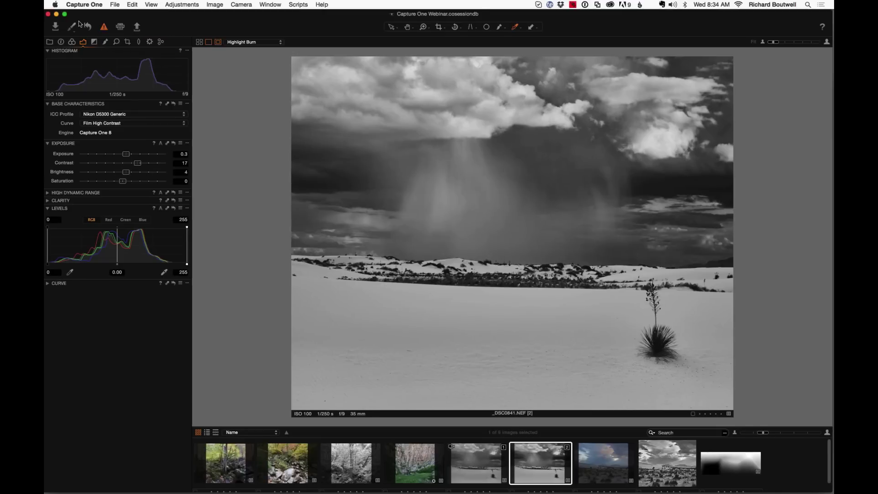
Review the Exposure and Appearance preferences, switching the shadow warning off and back on, and close the preferences
key(super+comma)
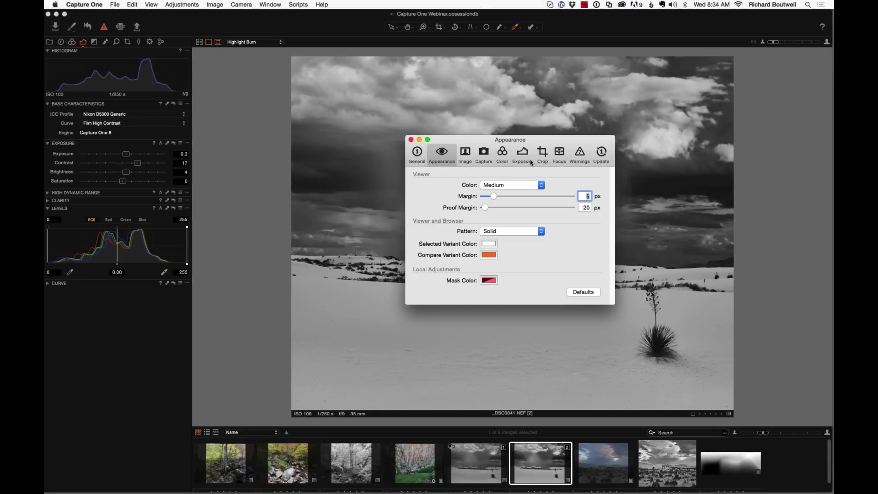
click(526, 161)
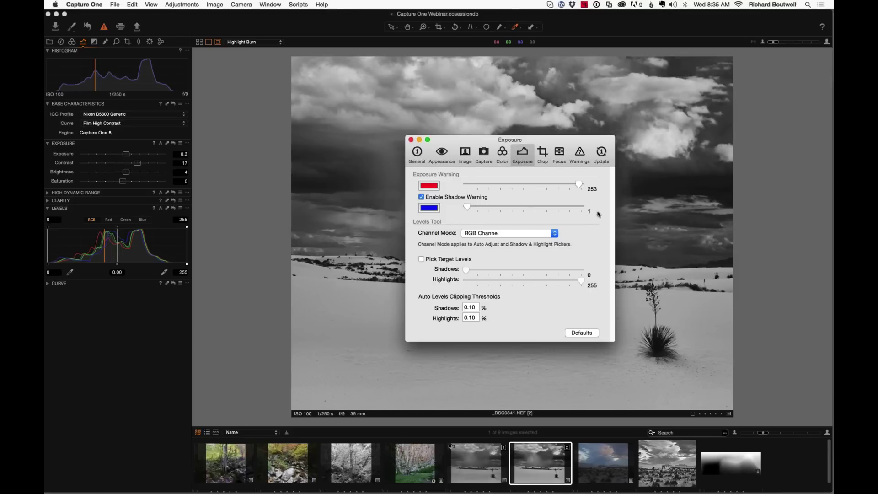
click(421, 199)
click(421, 199)
click(421, 198)
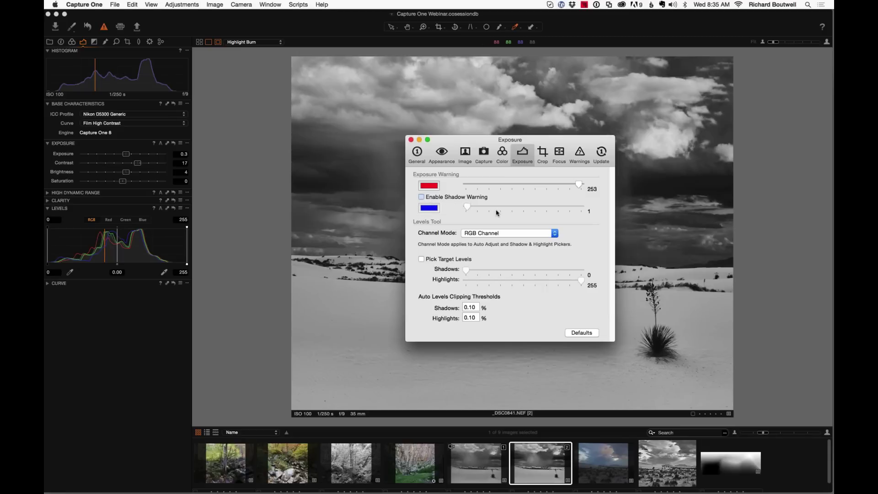
click(422, 197)
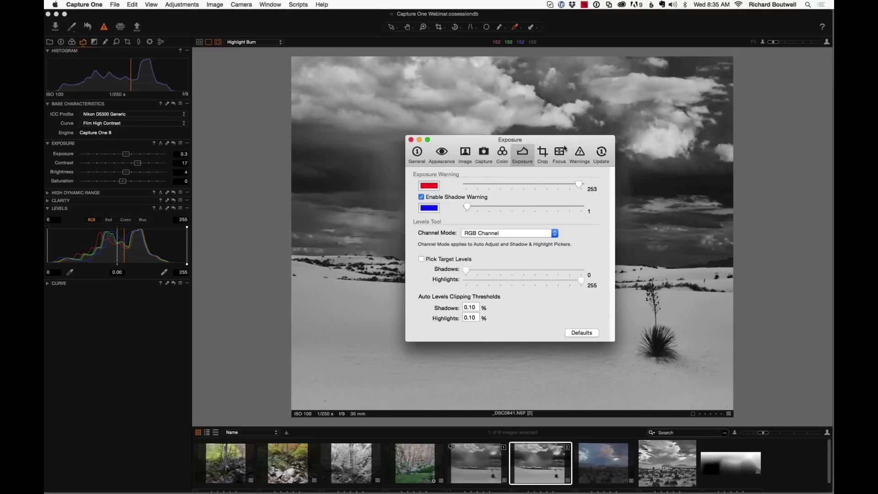
click(443, 154)
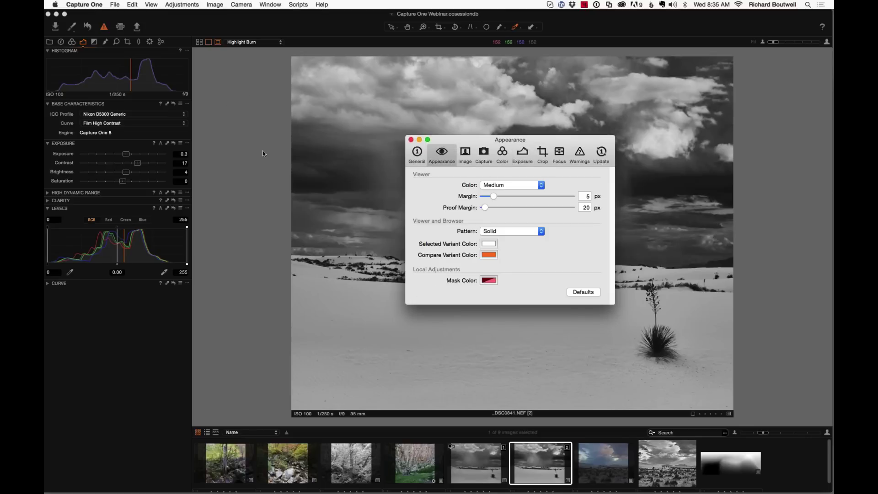
click(410, 139)
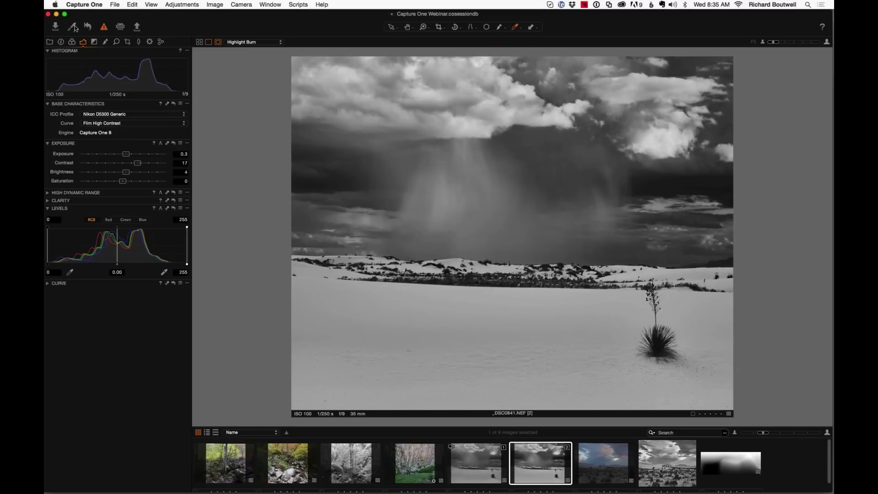
Set the viewer background color to White in the Appearance preferences and close them
click(115, 5)
key(Escape)
key(super+comma)
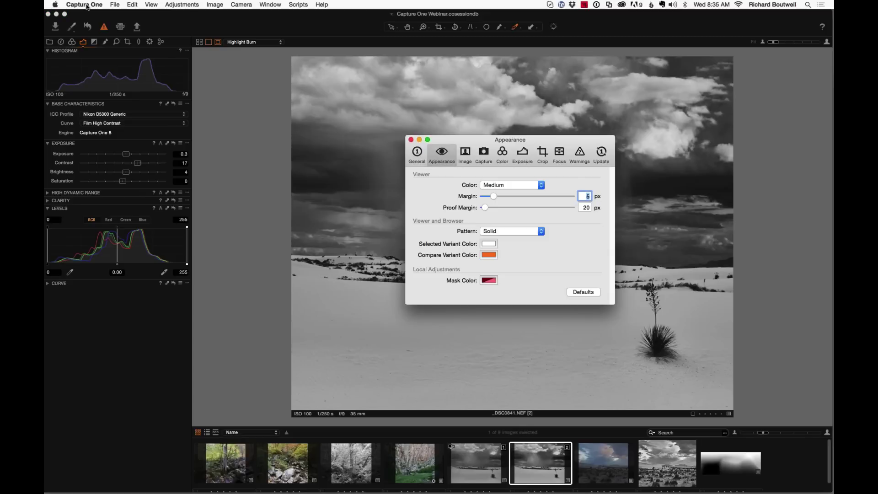
click(529, 187)
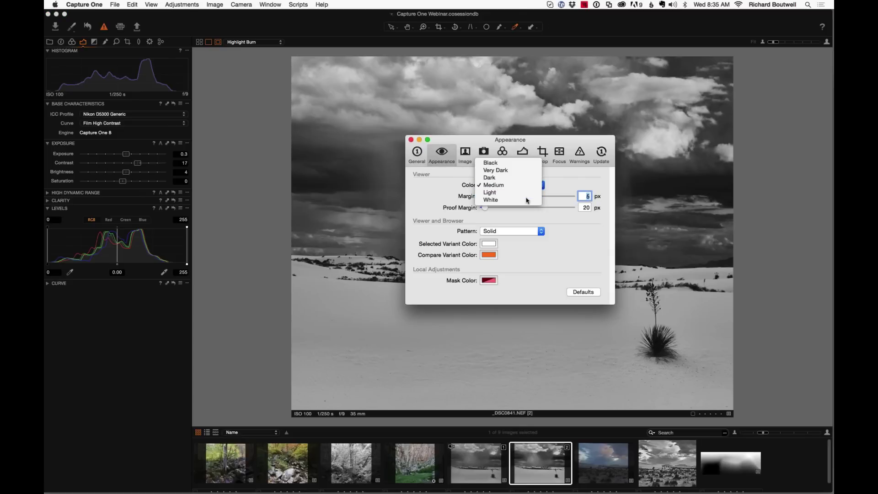
click(525, 198)
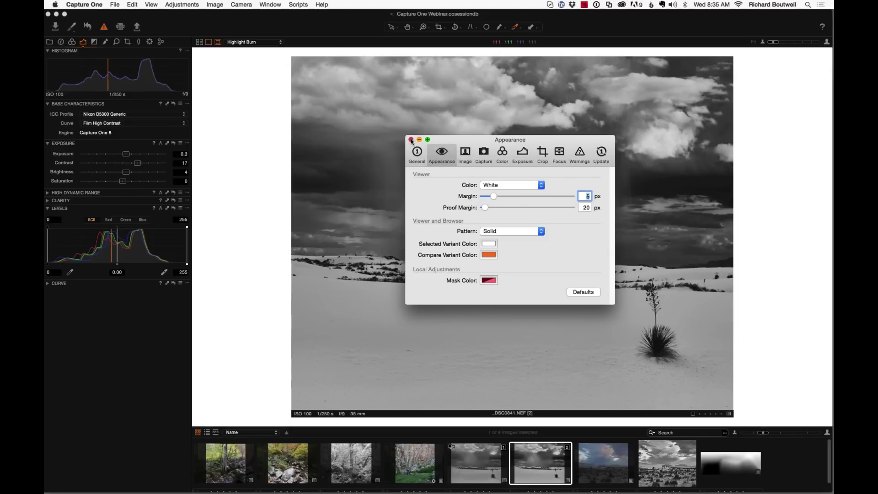
click(411, 140)
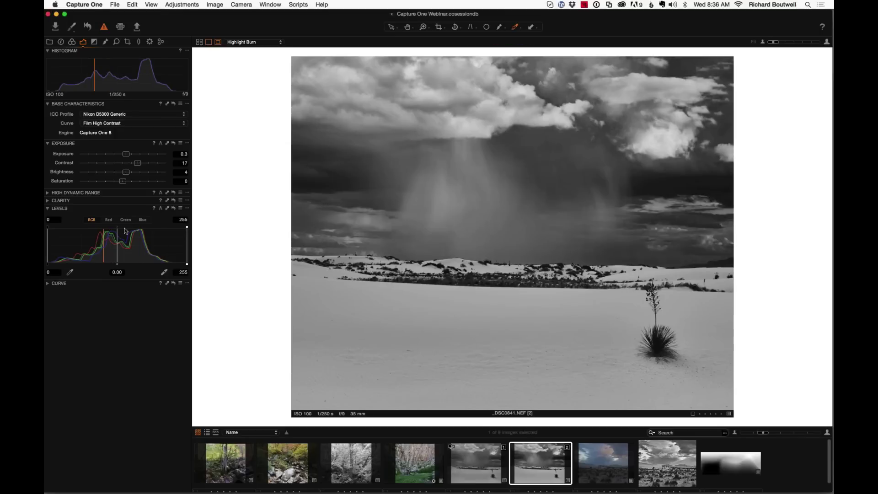
Tighten the RGB input levels, setting the highlight input to 232 and the shadow input to 7
drag(187, 264, 175, 266)
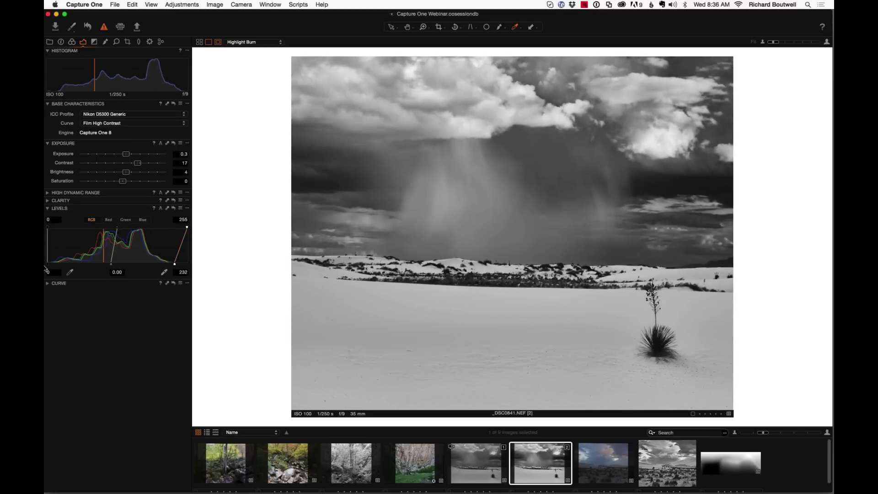
drag(48, 266, 44, 266)
mouse_move(49, 264)
mouse_down()
mouse_move(59, 269)
mouse_move(45, 263)
mouse_up()
Try lower highlight input levels down to 214 to check where the highlights clip
click(184, 272)
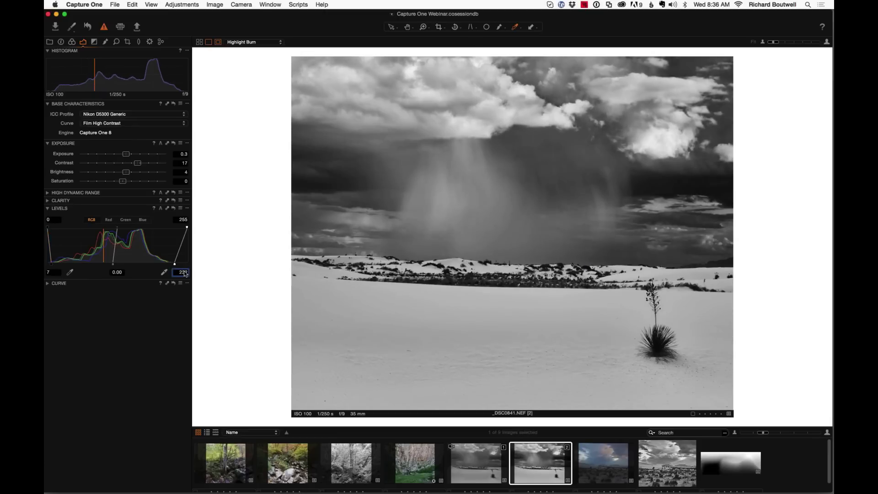
text(222)
key(Return)
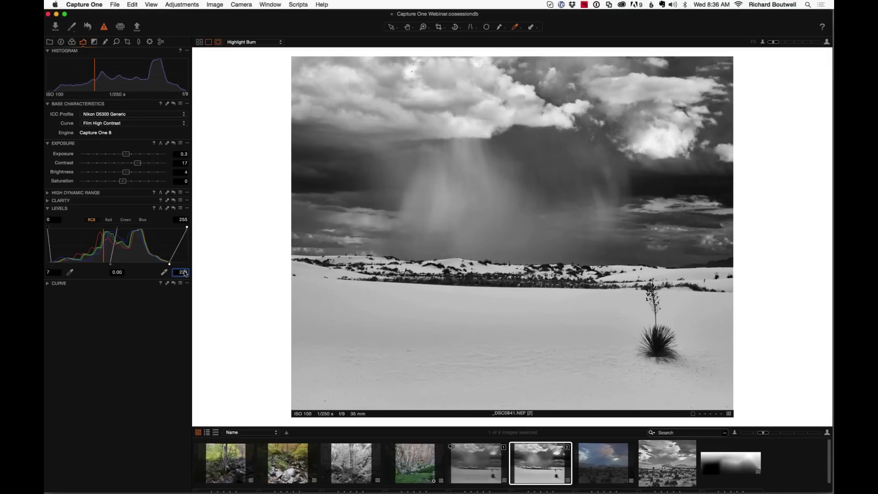
key(Up)
key(Up)
key(BackSpace)
text(1)
key(Return)
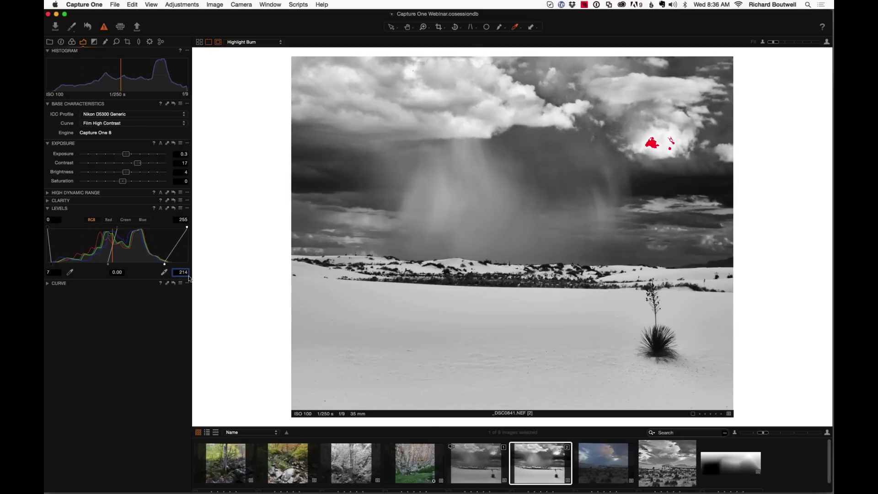
Set the highlight input level to 225 and fine-tune it up to 228
text(225)
key(Return)
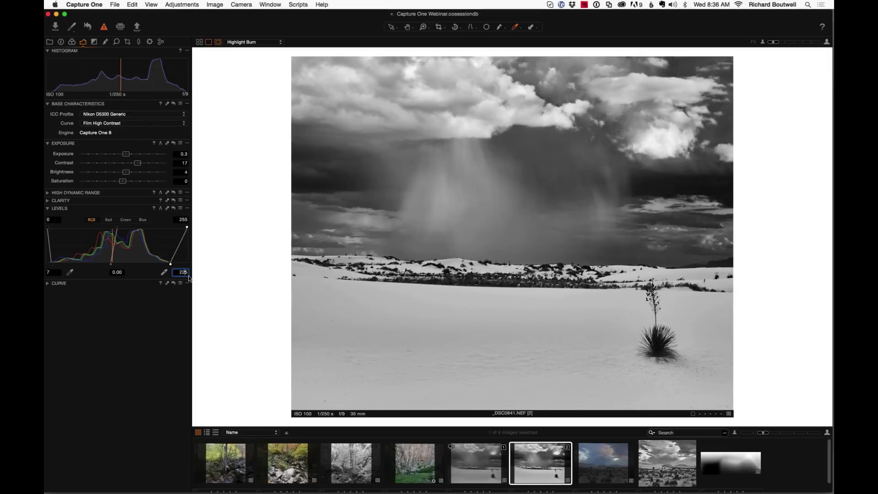
key(Up)
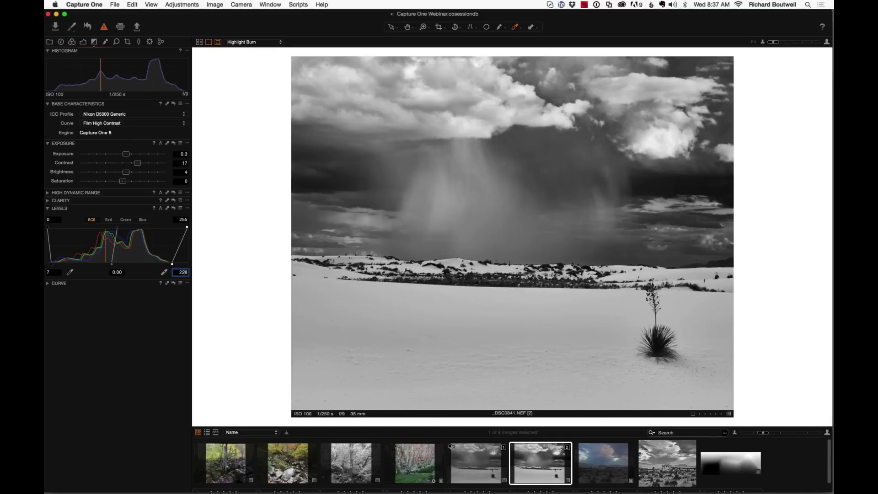
Lighten the shadows and slightly strengthen their tint saturation in the Color Balance shadow wheel
click(94, 41)
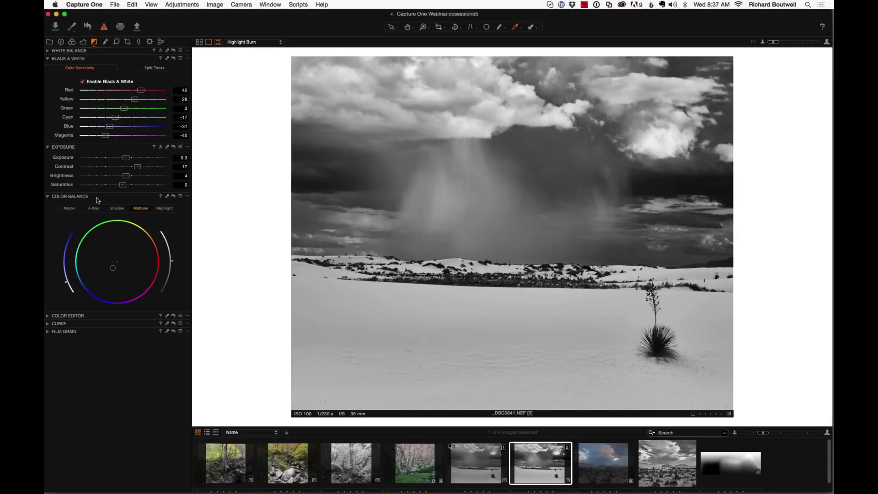
click(117, 210)
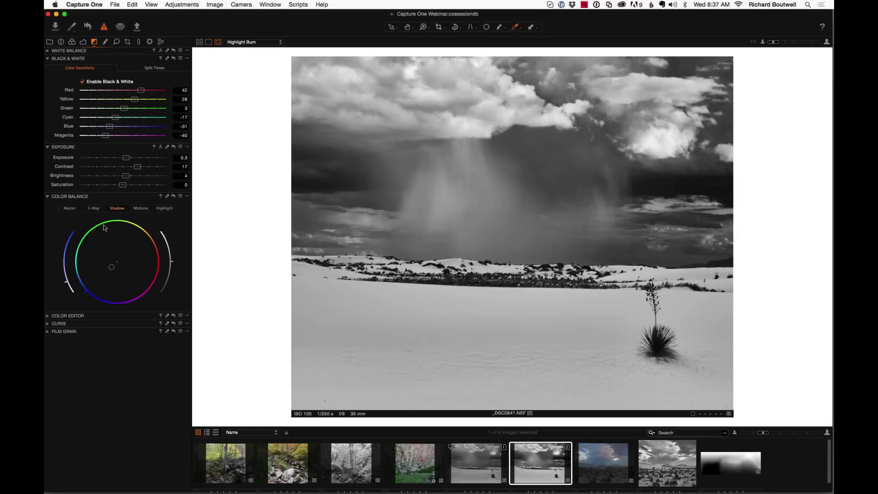
click(175, 249)
drag(65, 279, 66, 281)
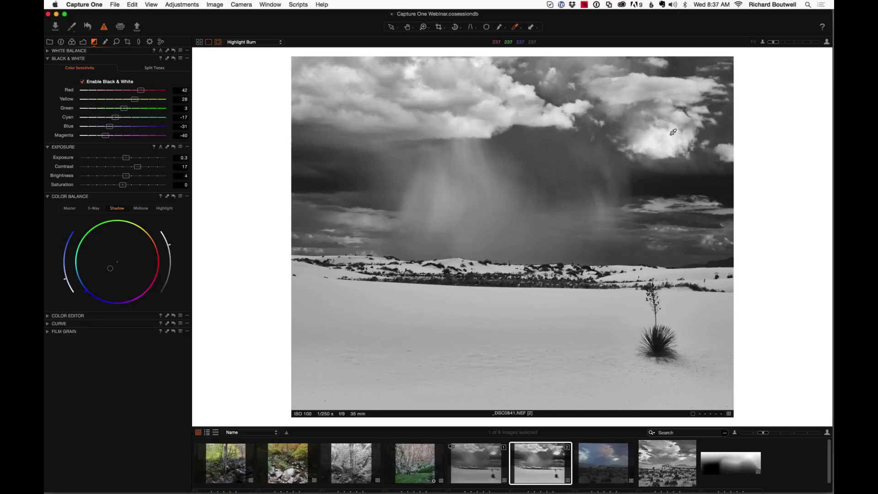
Add a new local adjustment layer above Extra sky separation and name it dodge
click(104, 43)
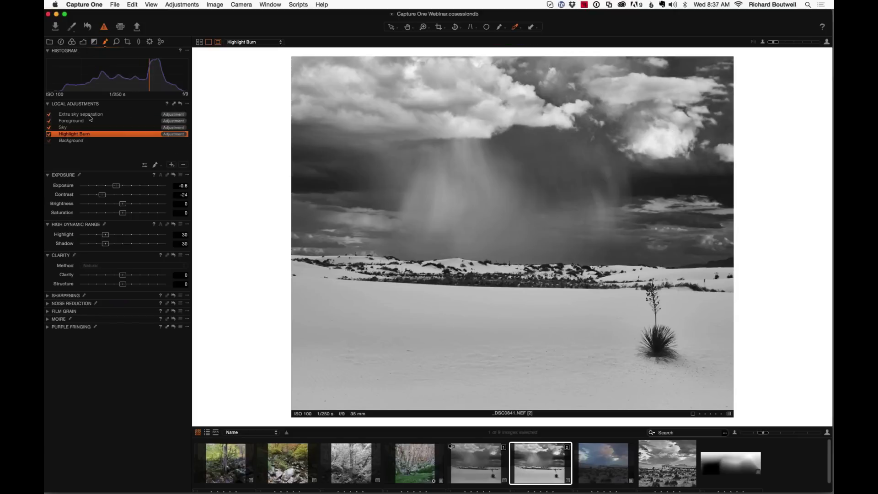
click(90, 115)
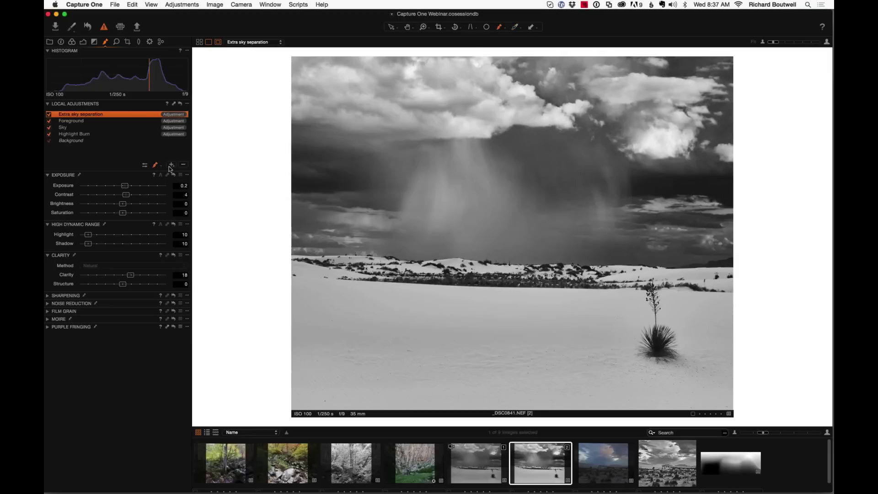
click(155, 165)
double_click(121, 151)
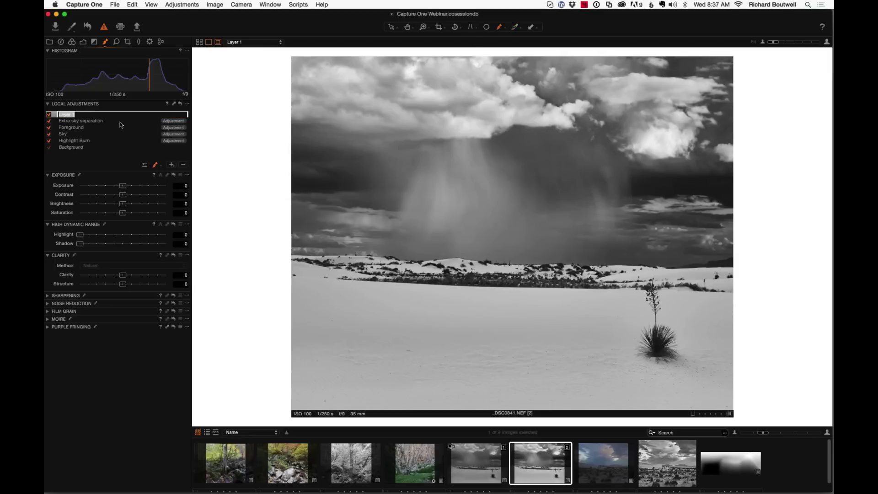
text(dodge)
key(Tab)
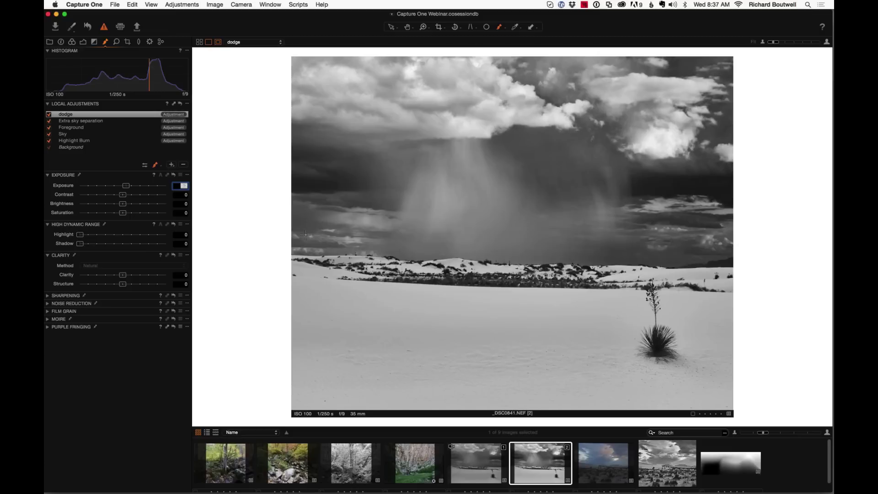
Set the dodge layer's contrast to 10 and fill its mask across the whole image
key(Tab)
text(10)
key(Return)
right_click(133, 115)
click(215, 111)
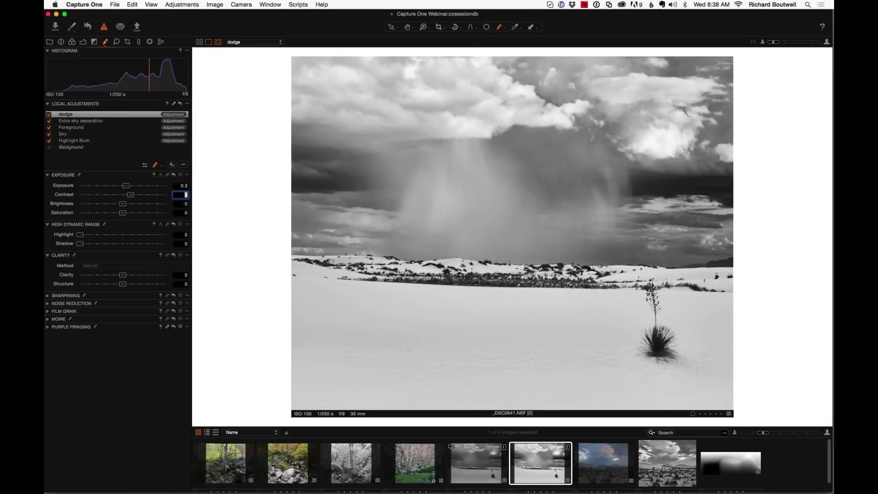
Change the dodge layer's contrast to 19 and its exposure to 0.1
text(19)
key(shift+Tab)
text(0.1)
key(Tab)
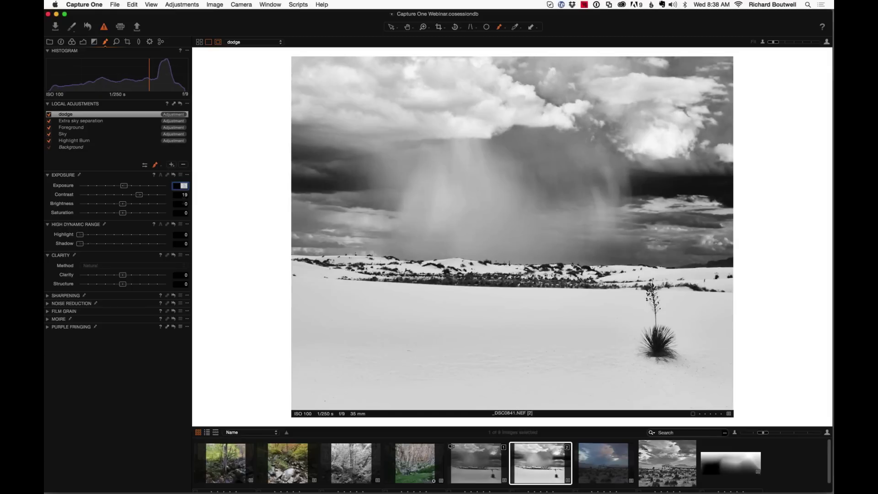
Set the dodge layer's High Dynamic Range shadow value to 20
key(Tab)
key(Tab)
key(Tab)
key(Tab)
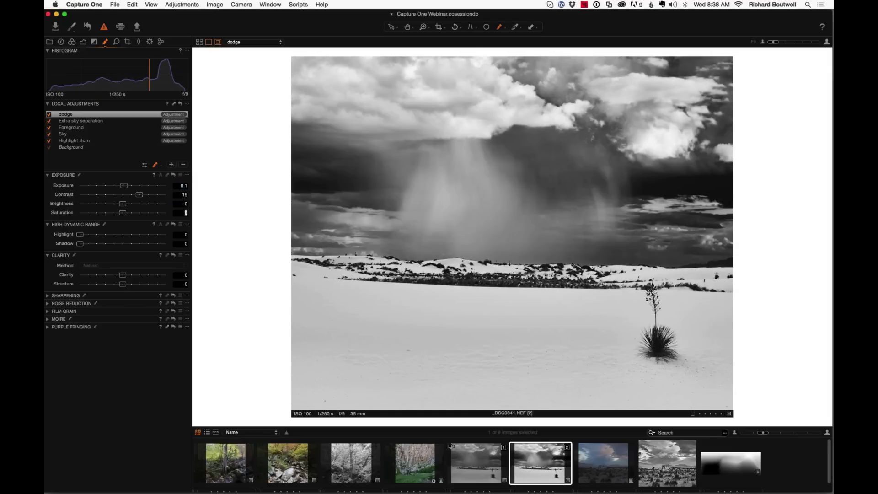
text(20)
key(Return)
right_click(147, 111)
click(157, 115)
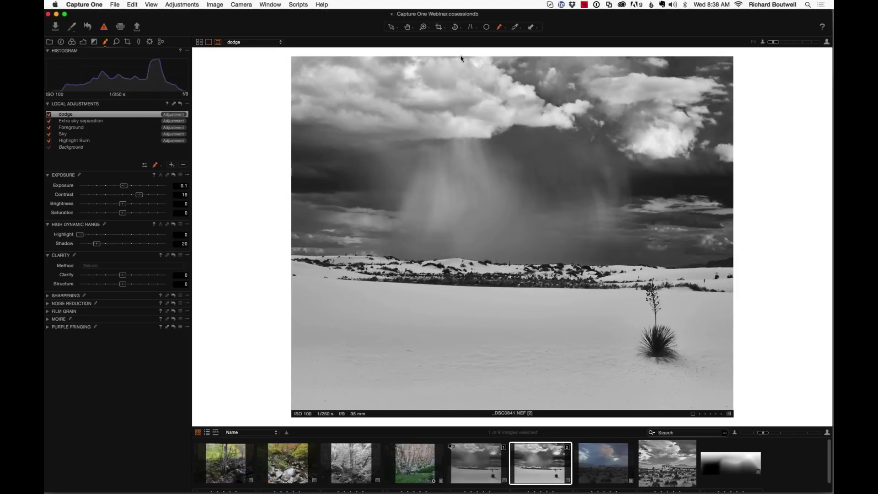
Enable the TIFF 16 Bit Full Size (Adobe RGB) process recipe in place of JPEG QuickProof and show its settings
right_click(364, 223)
click(364, 223)
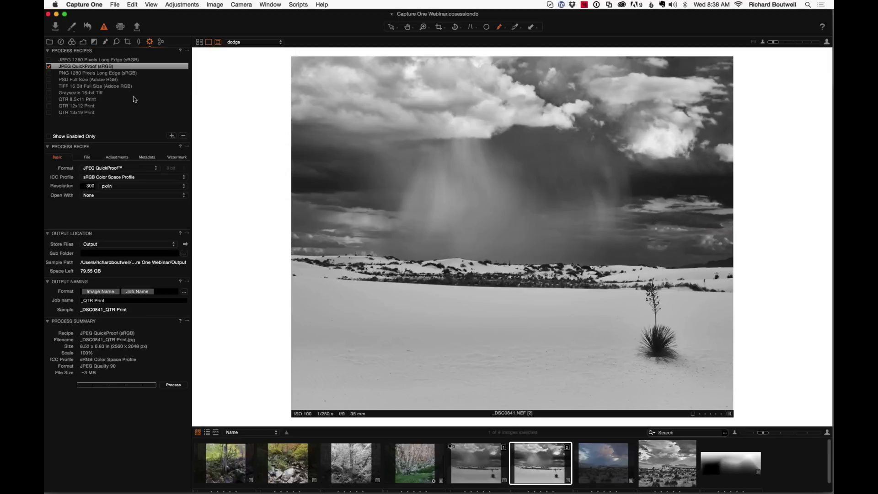
click(49, 86)
click(49, 66)
click(74, 86)
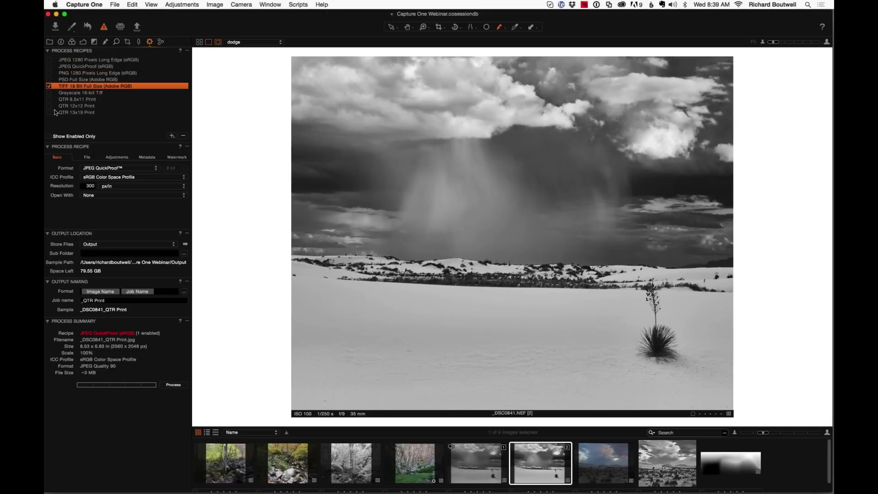
click(65, 88)
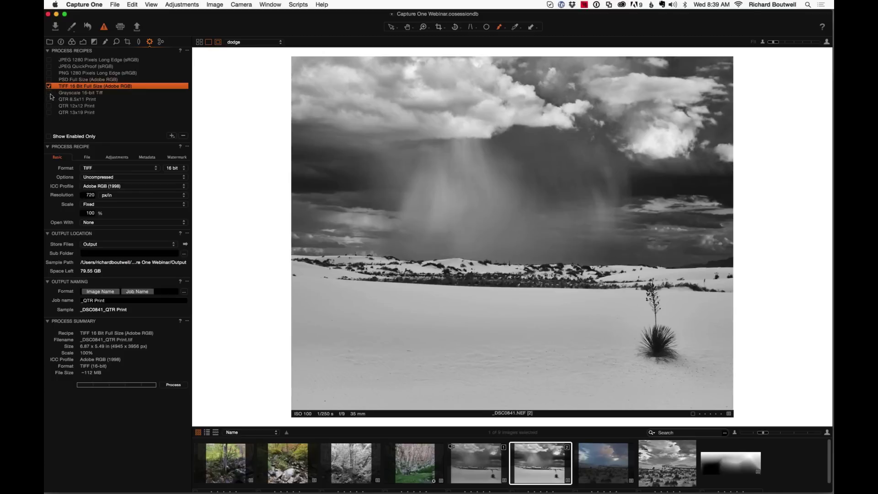
Enable the Grayscale 16-bit Tiff process recipe in place of the Adobe RGB TIFF recipe and show its settings
click(50, 93)
click(49, 86)
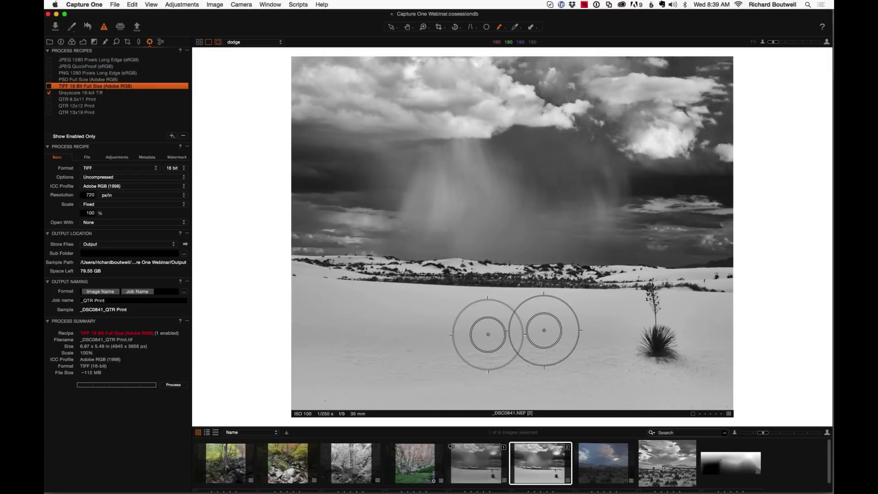
key(Down)
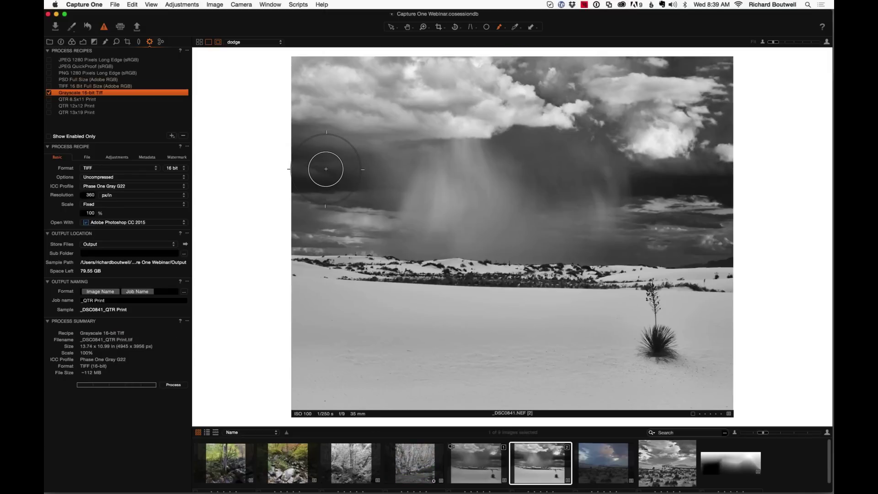
View the boulder forest image under the Grayscale 16-bit Tiff recipe and check its ICC profile choices, keeping Phase One Gray G22
click(246, 350)
key(Left)
key(Left)
key(Left)
key(Left)
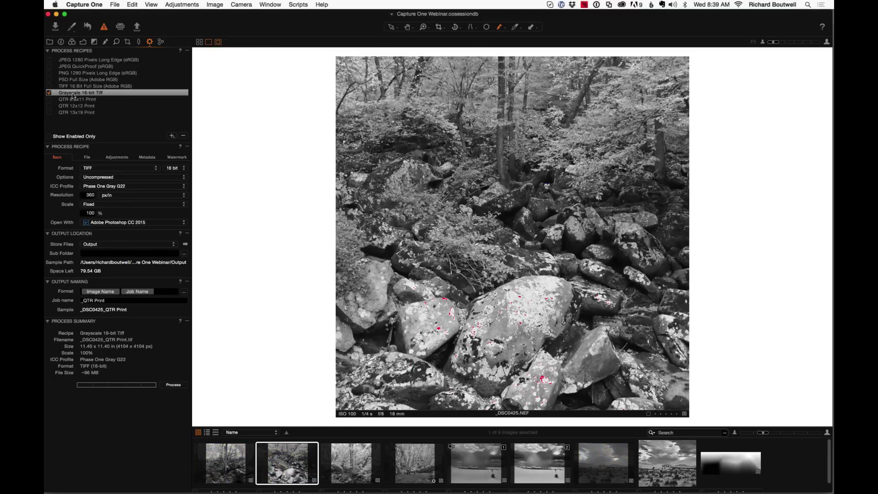
click(65, 93)
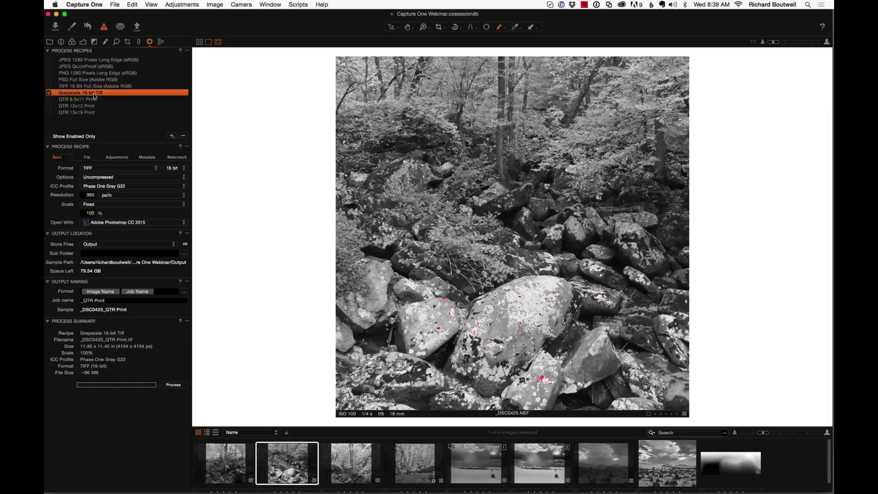
click(121, 187)
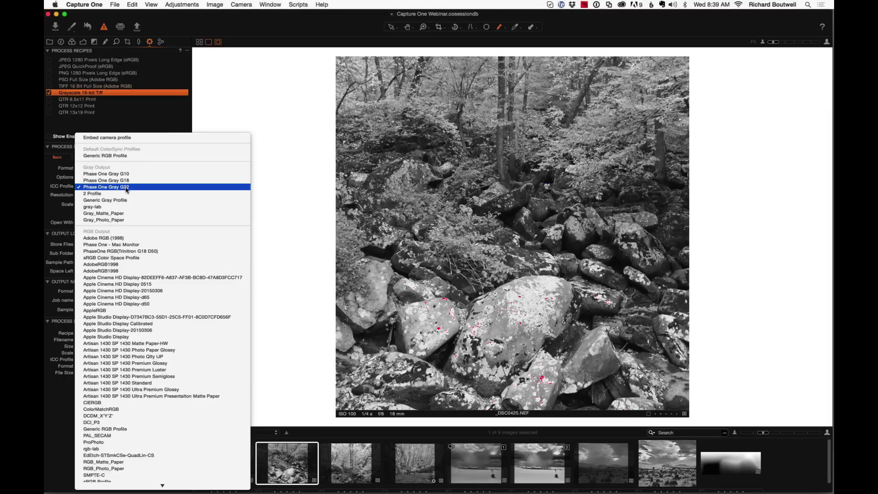
click(123, 187)
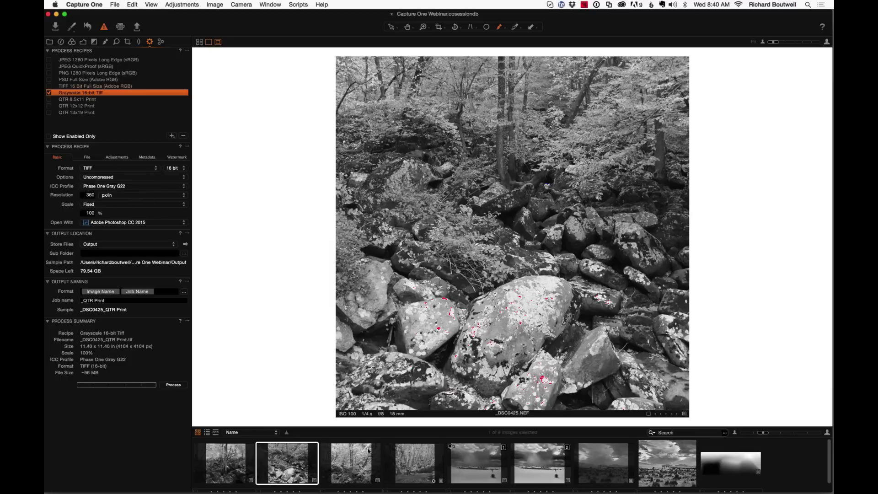
Enable Black & White conversion for the boulder forest image
click(83, 41)
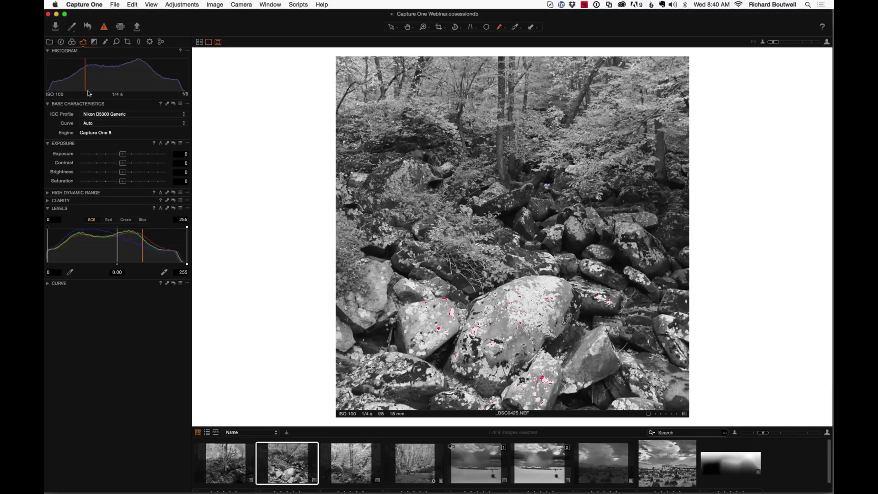
click(94, 42)
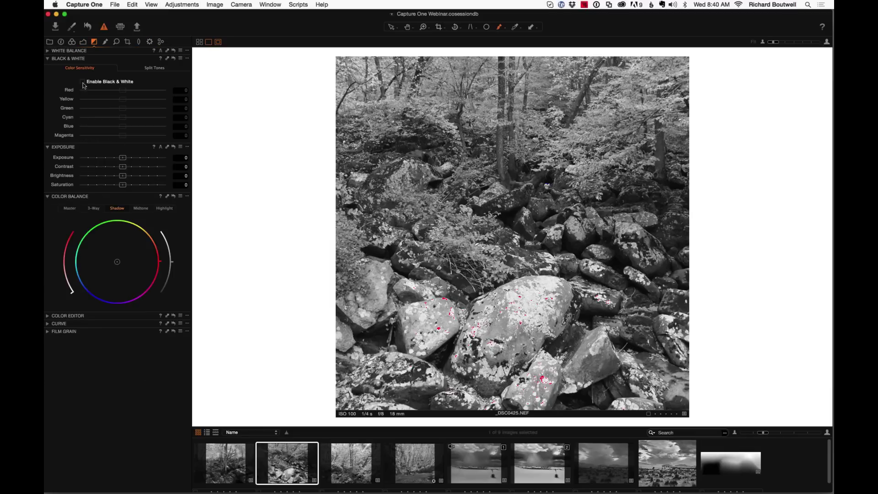
click(83, 82)
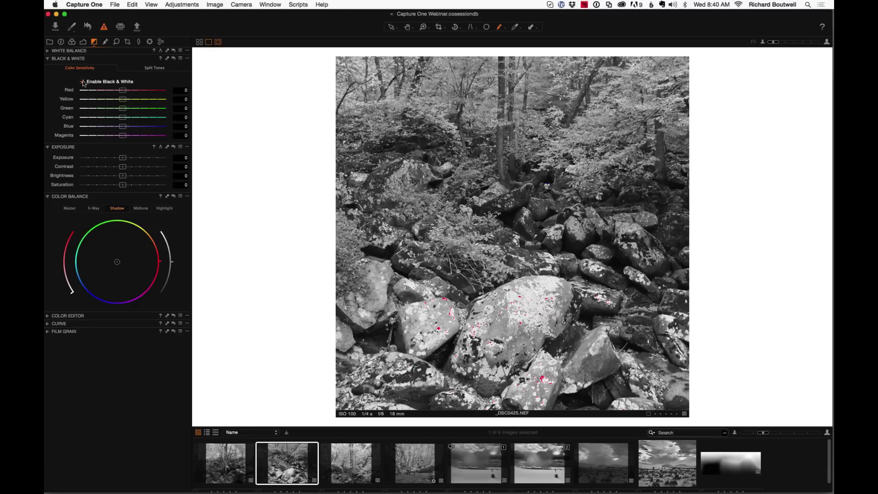
Return to the desert image and compare it with Black & White conversion off and on
key(Right)
key(Right)
key(Right)
key(Right)
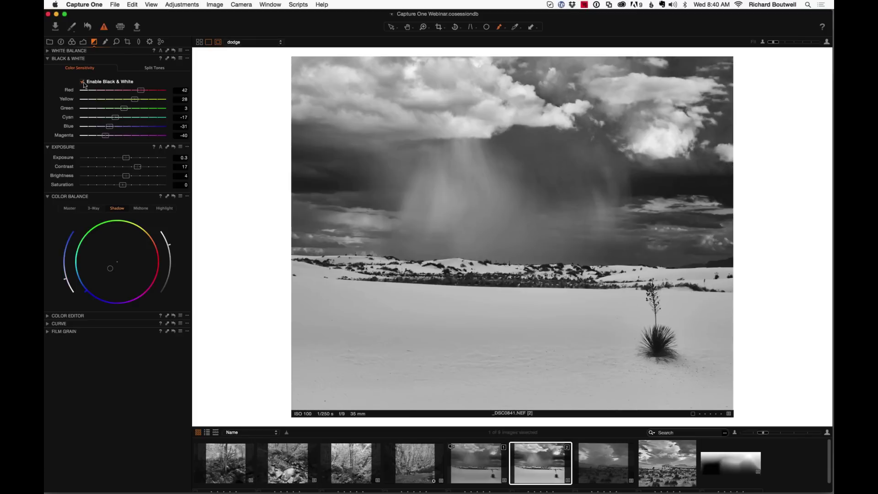
click(83, 82)
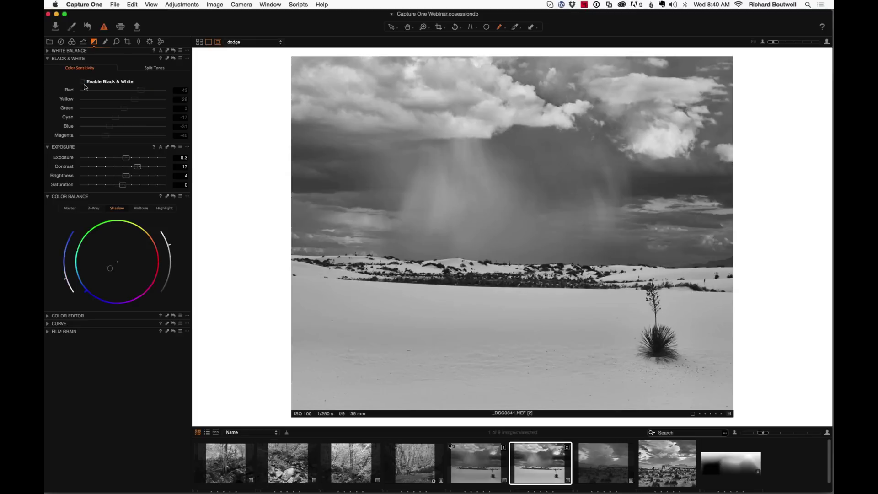
click(82, 84)
click(82, 86)
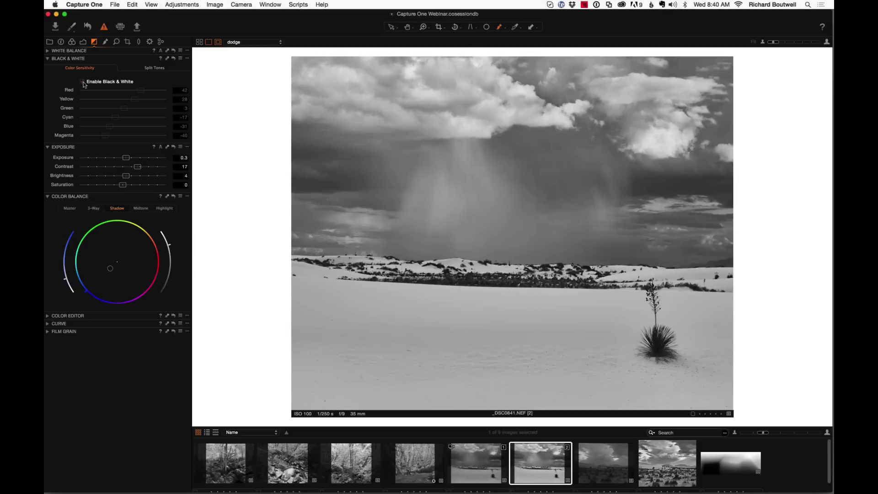
click(83, 82)
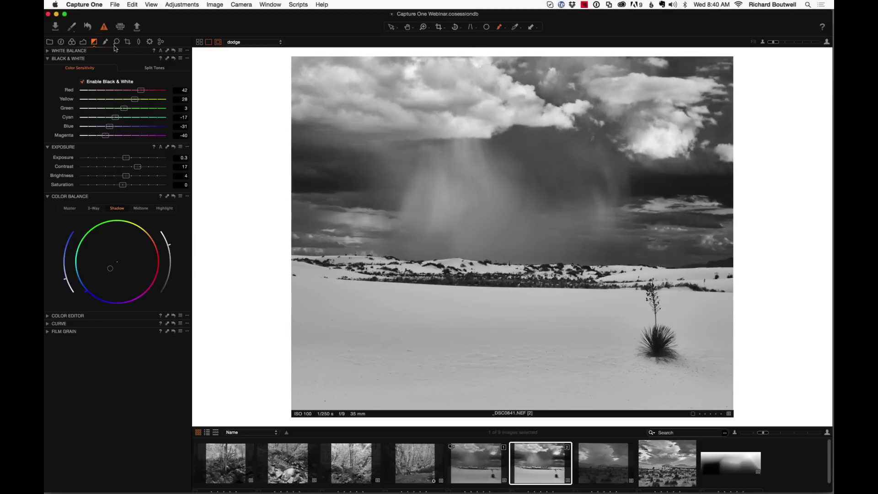
Compare the image proof under the TIFF 16 Bit Full Size (Adobe RGB) recipe with the Grayscale 16-bit Tiff recipe
click(149, 42)
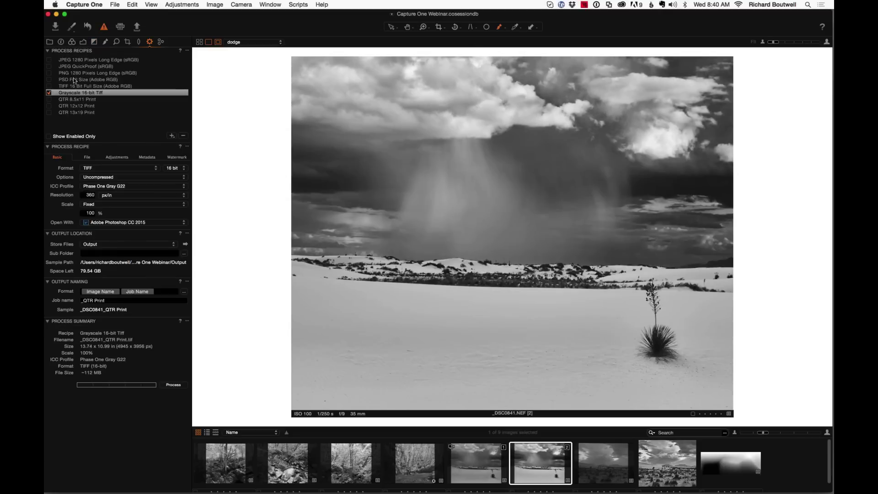
click(56, 87)
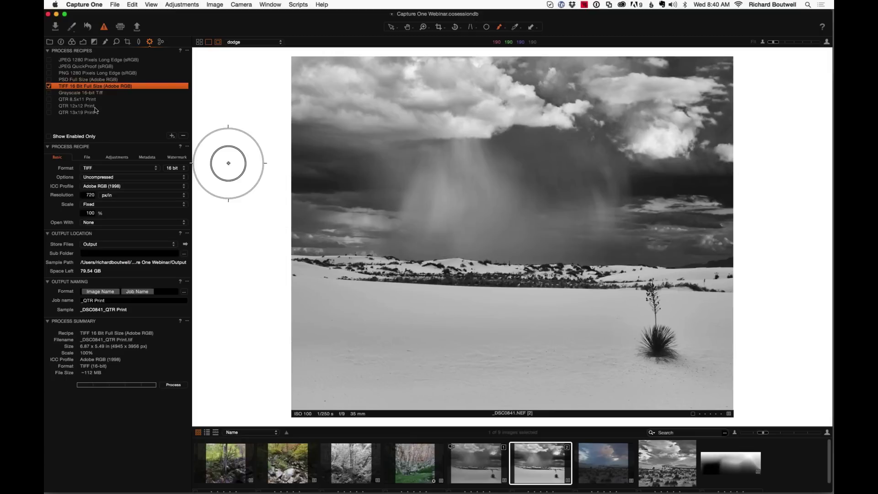
click(49, 92)
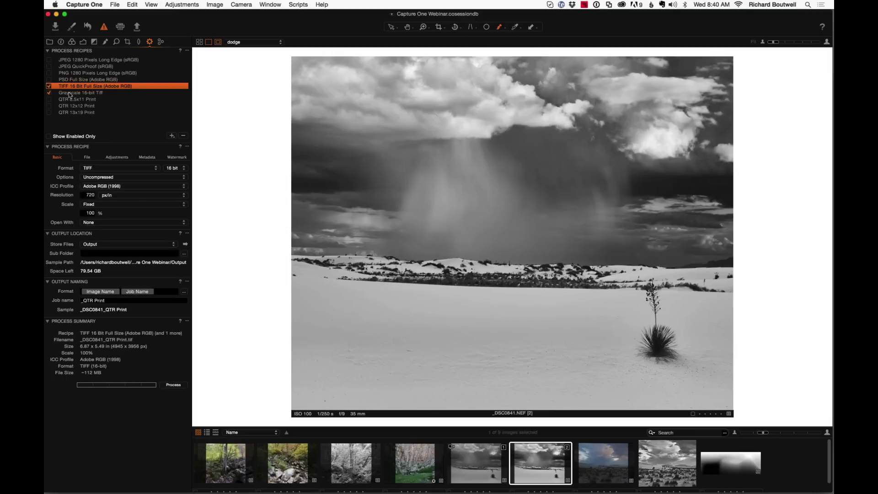
click(69, 93)
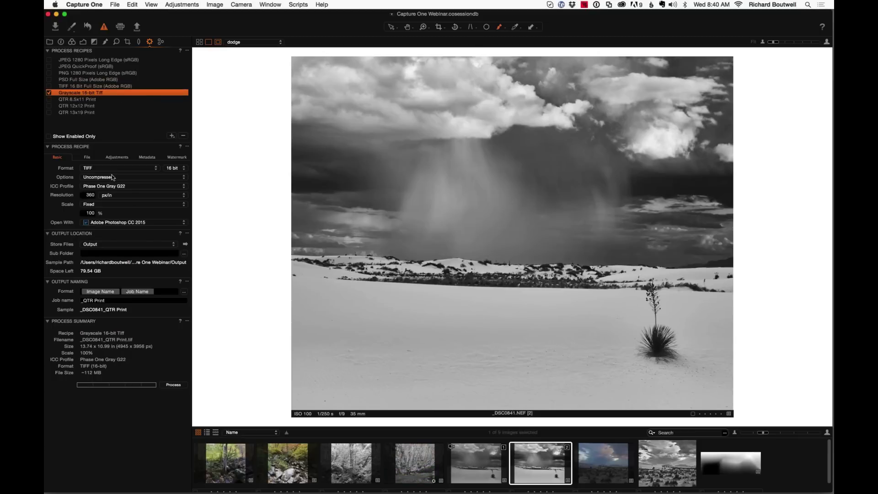
Review the Grayscale 16-bit Tiff recipe's bit depth, compression options, ICC profile and resolution without changing them
click(183, 170)
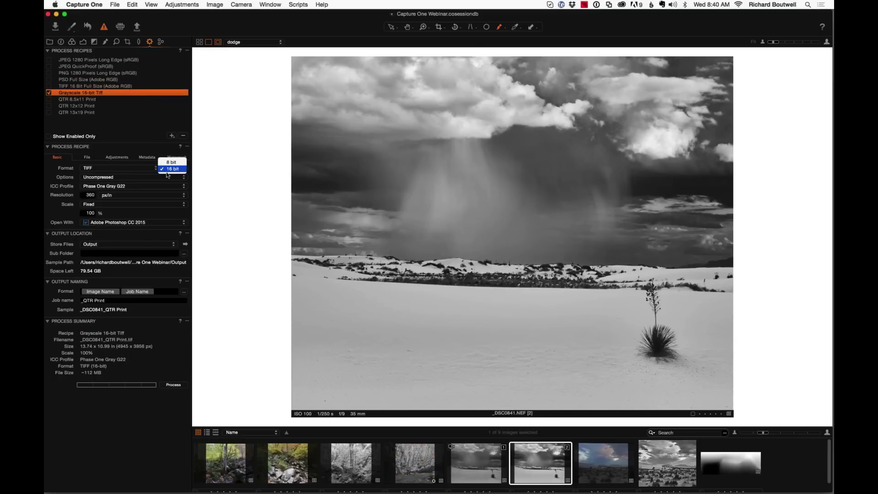
click(113, 182)
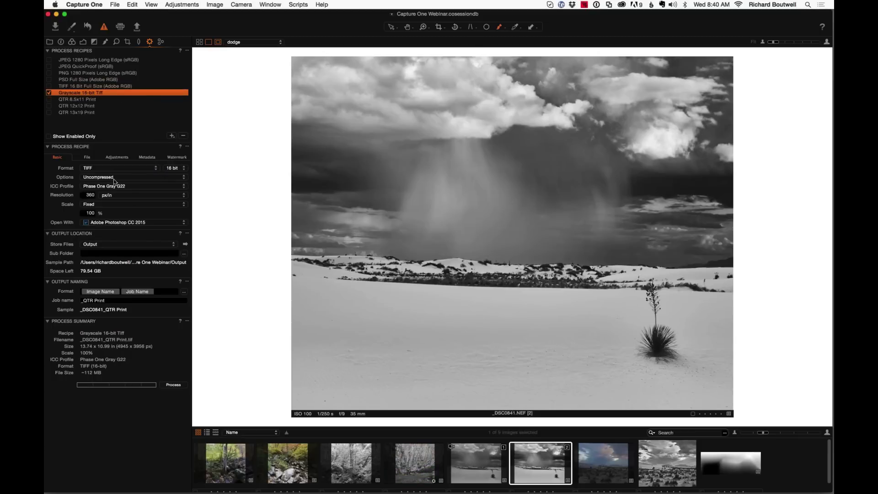
click(174, 181)
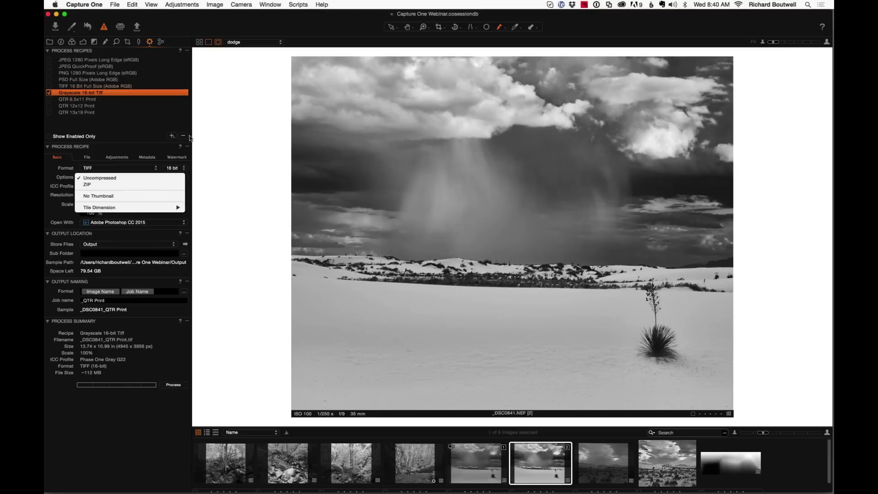
click(123, 178)
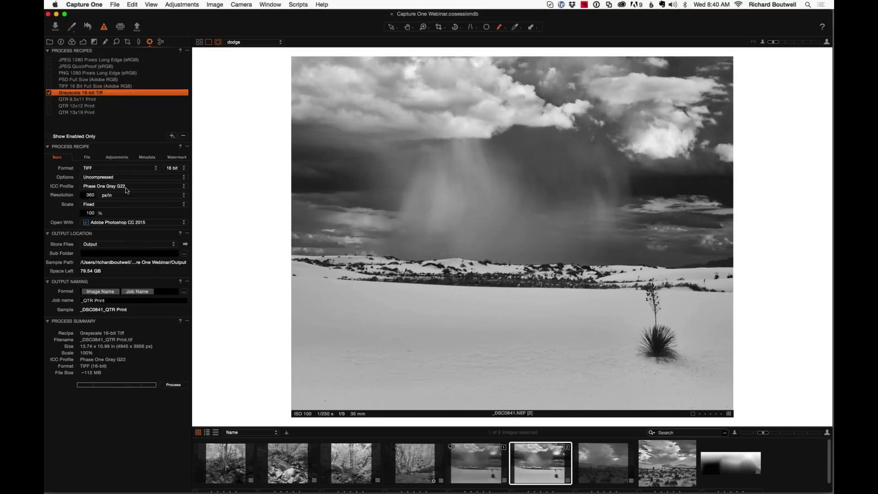
click(126, 188)
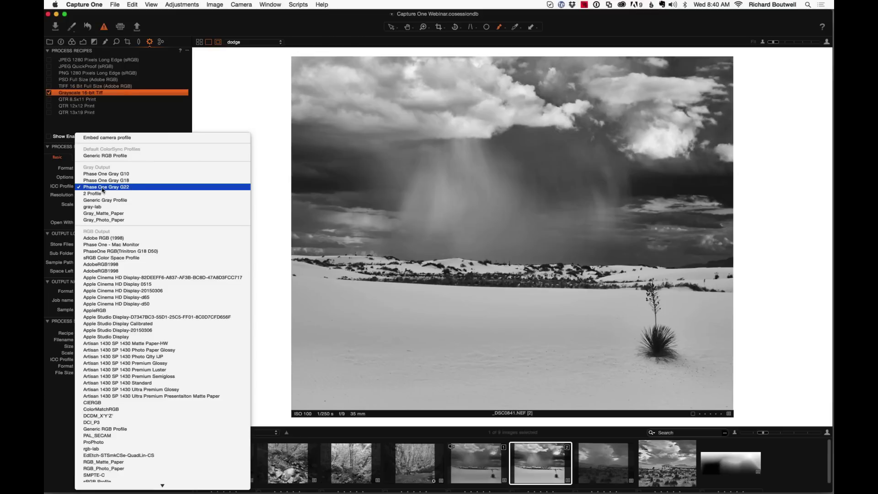
click(168, 126)
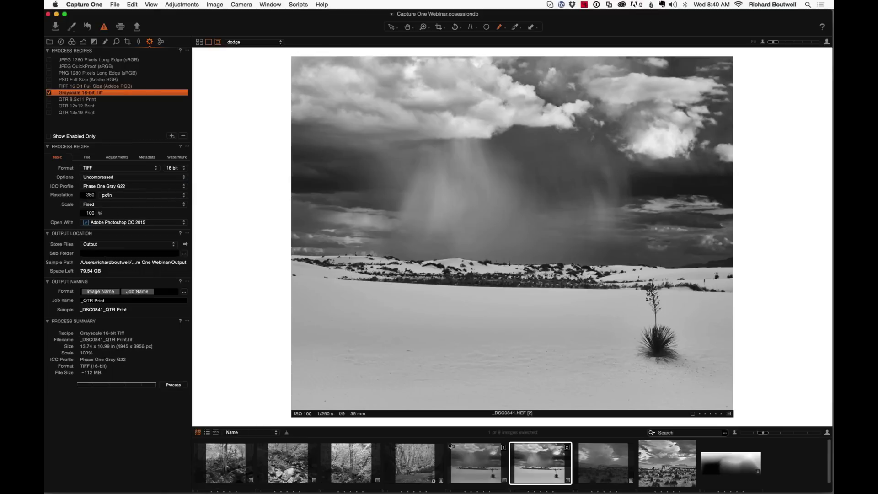
click(88, 195)
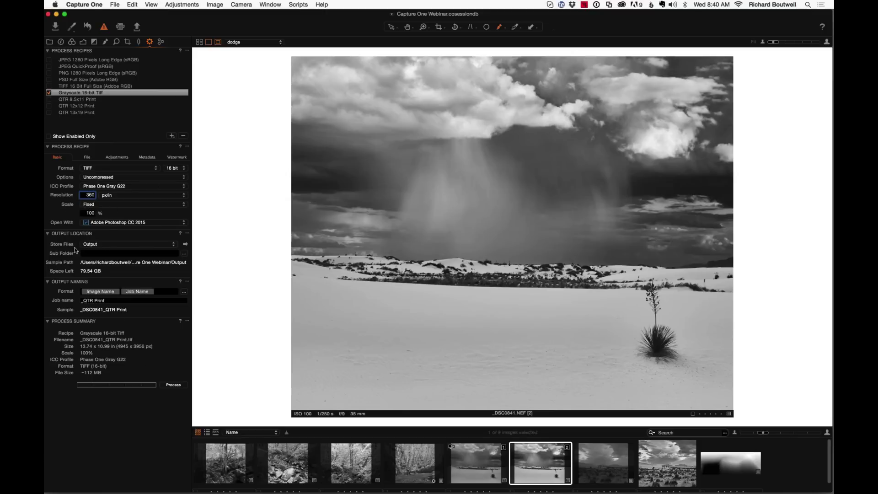
Set the output location for stored files to the Capture 1 Pro 8 Export folder
click(106, 247)
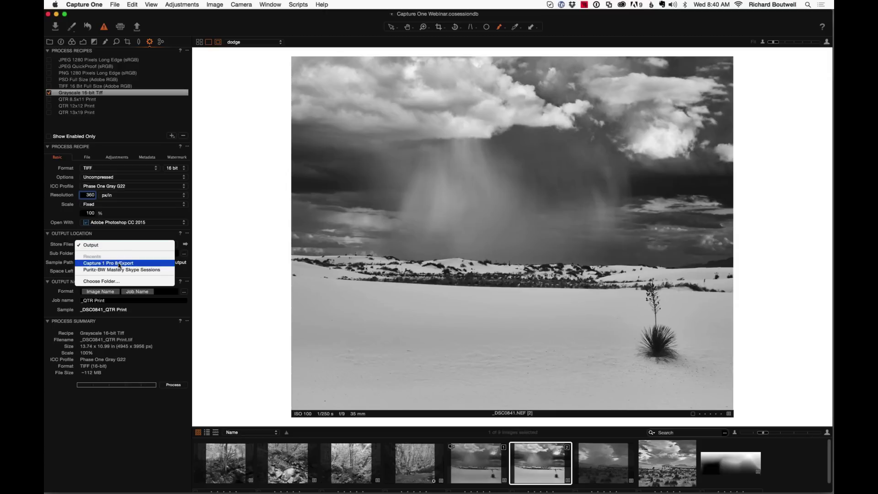
click(128, 239)
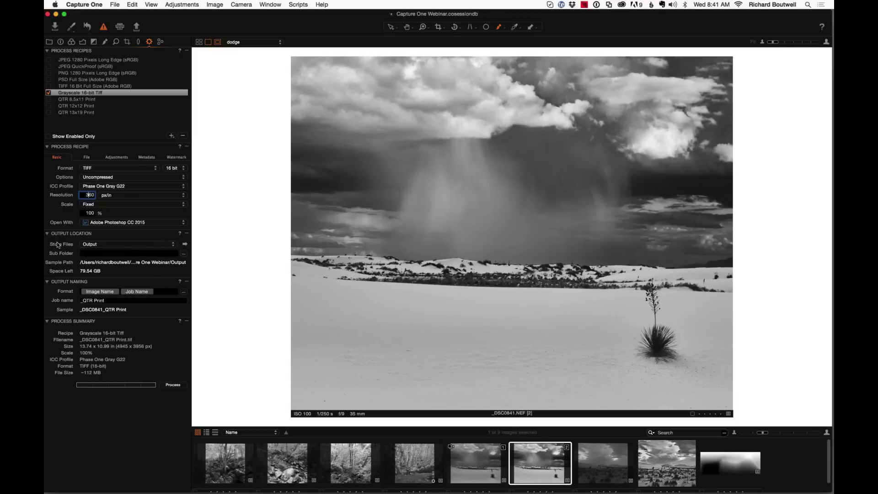
click(110, 244)
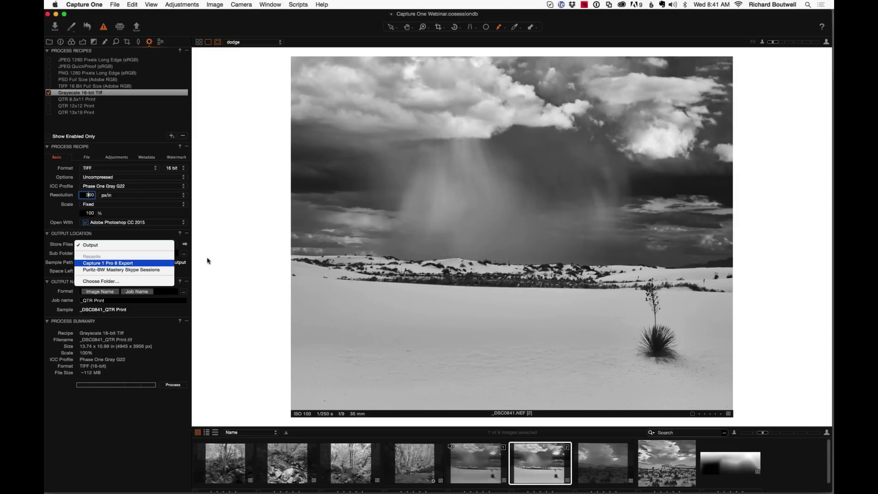
click(137, 263)
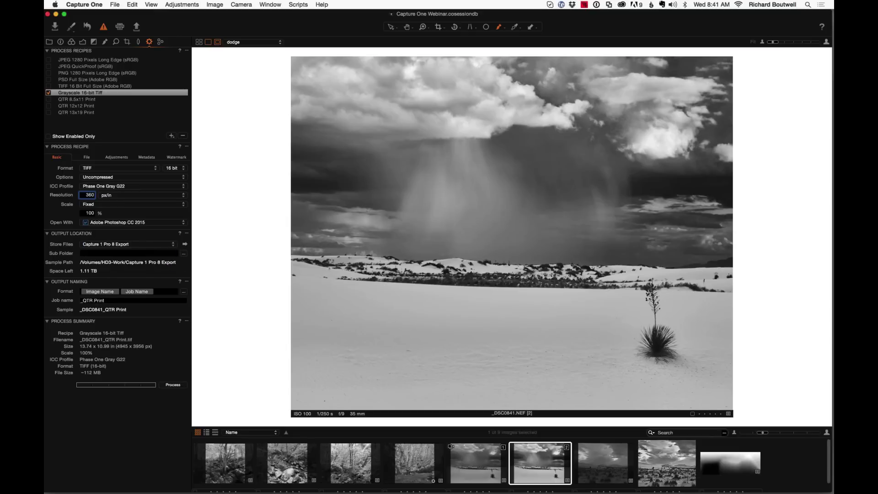
Process the desert image with the Grayscale 16-bit Tiff recipe, keeping the job name, and show the exported file full screen in Photoshop
click(104, 301)
key(shift+alt+Left)
key(shift+alt+Left)
key(Right)
click(173, 385)
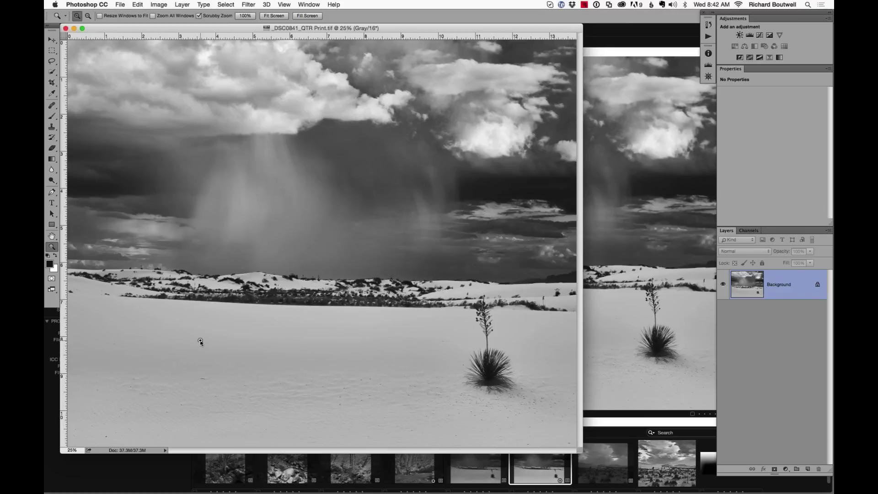
key(f)
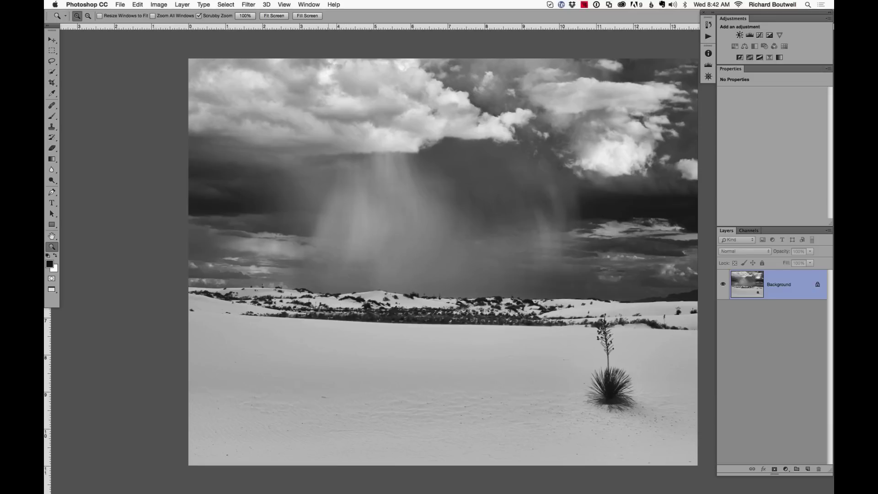
Switch back to Capture One and view the brush settings on the desert image without changing them
key(super+Tab)
click(307, 249)
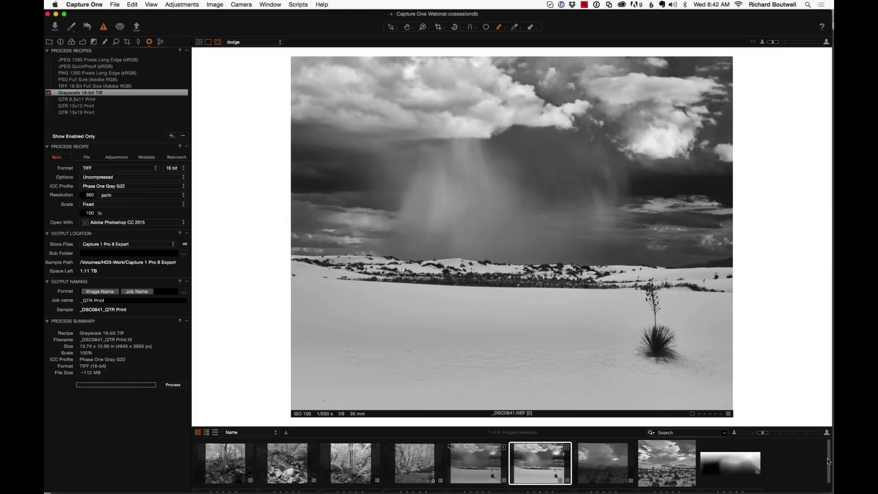
scroll(827, 459, down, 2)
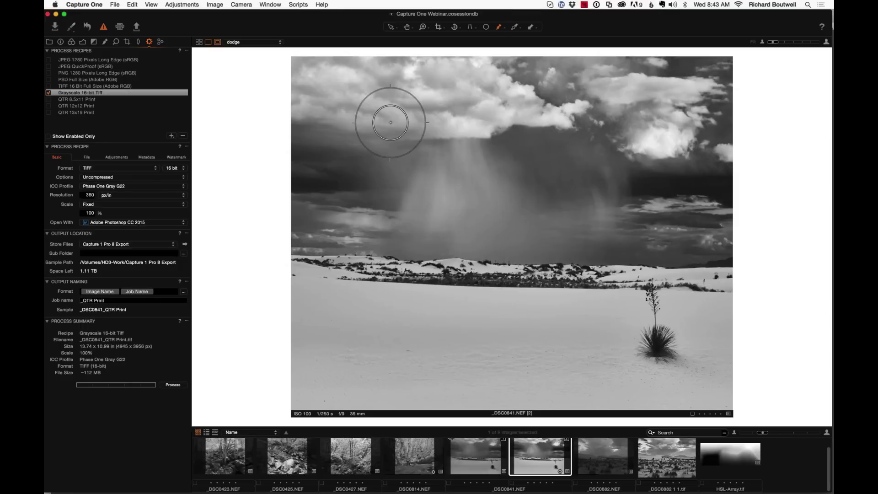
right_click(452, 311)
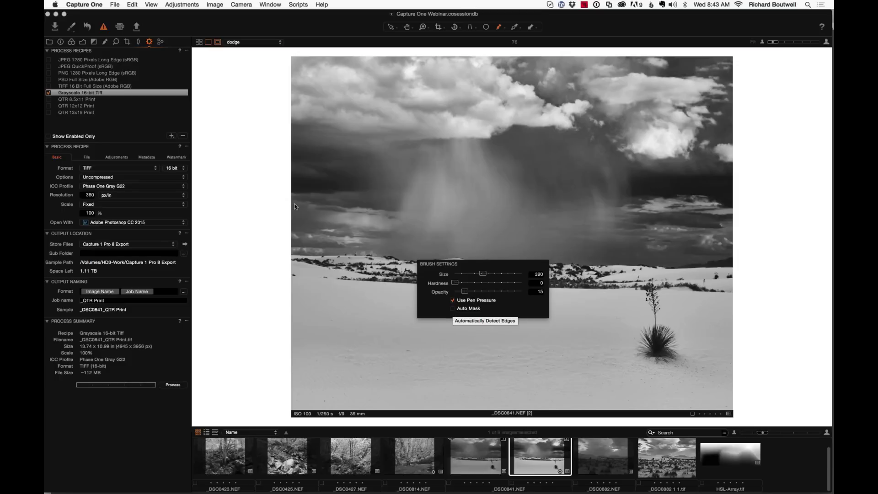
Review the desert image's black-and-white color sensitivity settings and compare the image with the conversion off and on
click(95, 43)
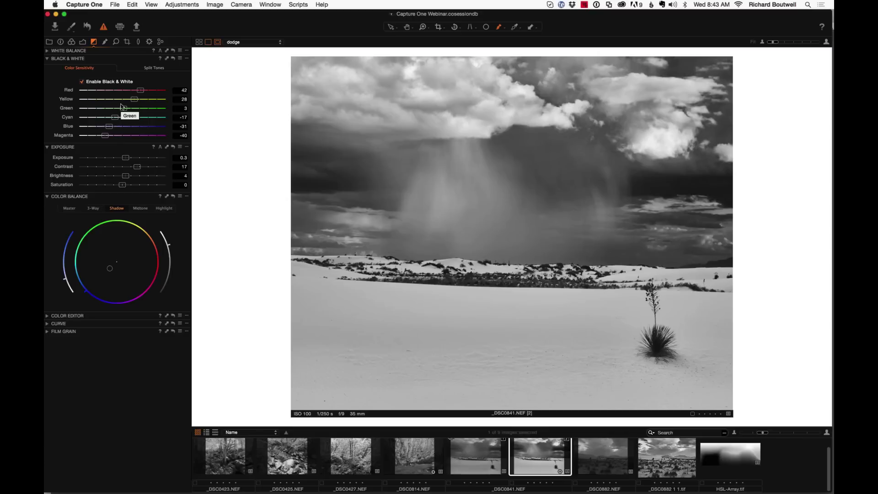
click(121, 105)
click(81, 81)
click(82, 81)
Enable the TIFF 16 Bit Full Size (Adobe RGB) recipe for proofing and display the autumn boulder image _DSC0425.NEF
key(super+alt+9)
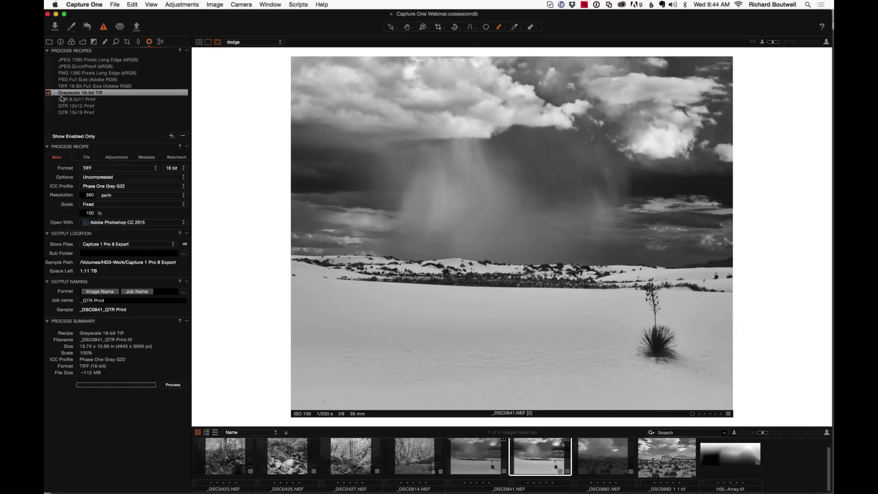
click(49, 86)
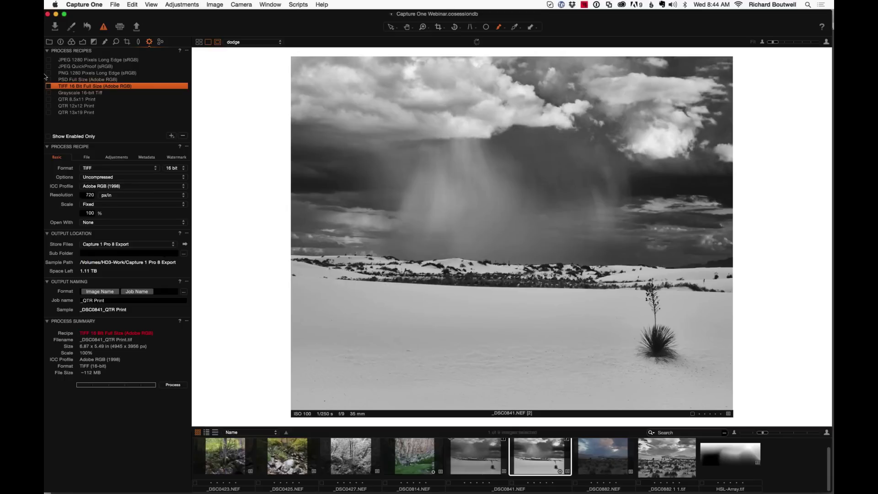
click(49, 86)
click(301, 445)
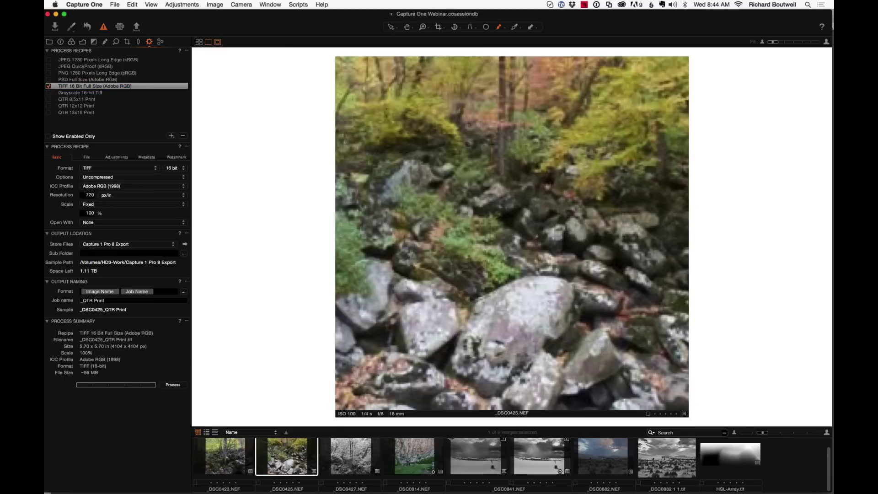
key(Left)
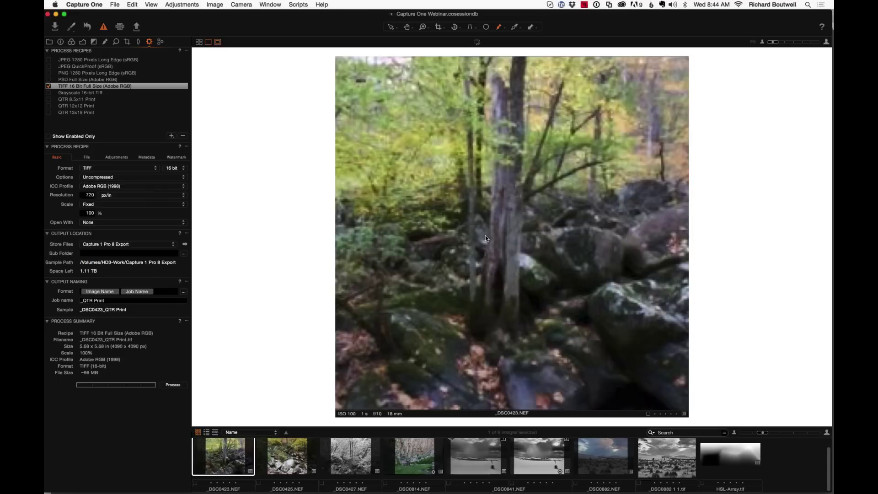
click(308, 444)
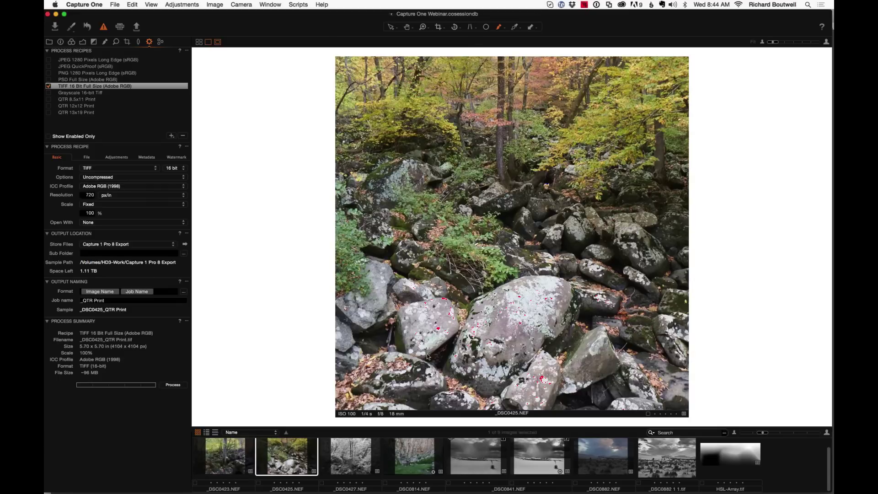
Set the boulder image's High Dynamic Range highlight to 30 and shadow to 20
click(82, 42)
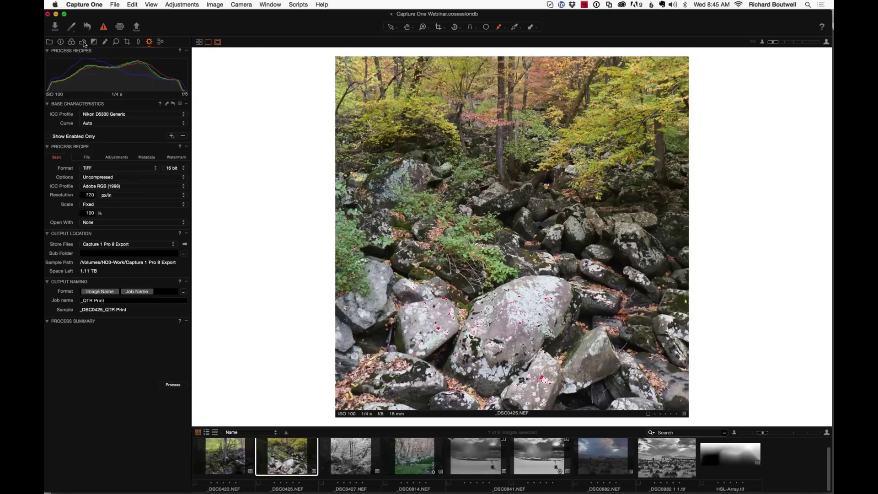
click(84, 42)
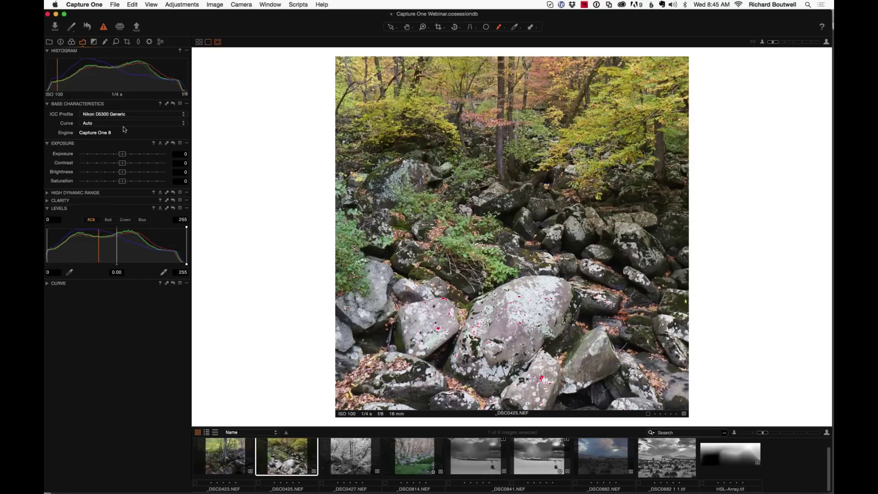
key(super+Tab)
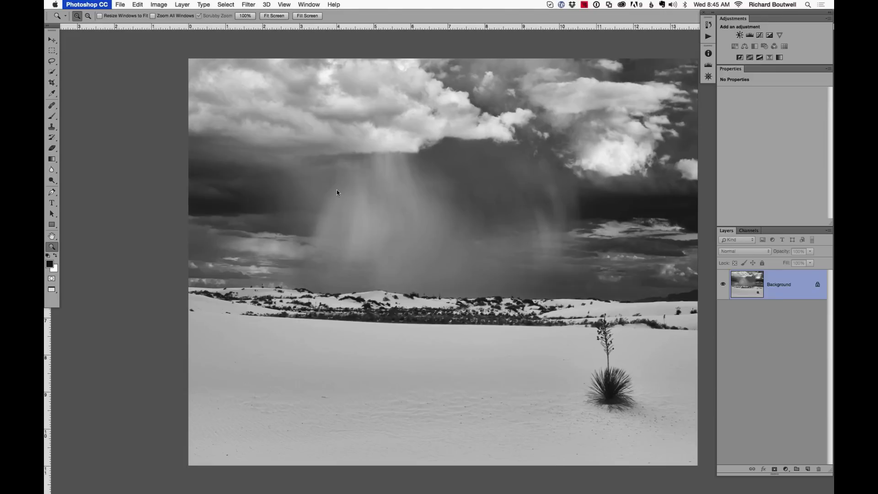
key(super+Tab)
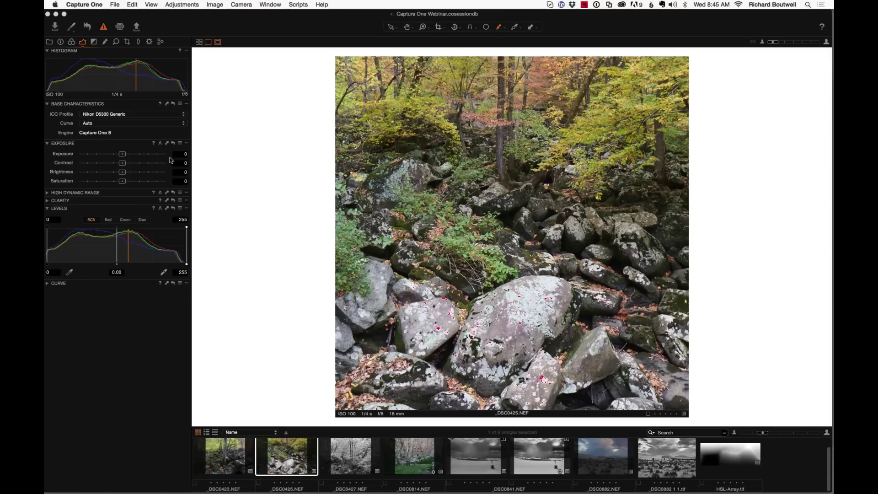
click(48, 192)
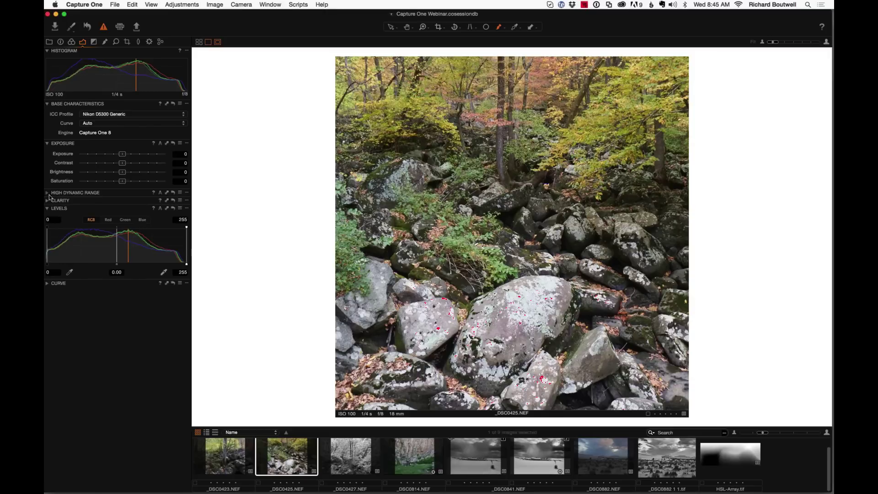
click(183, 203)
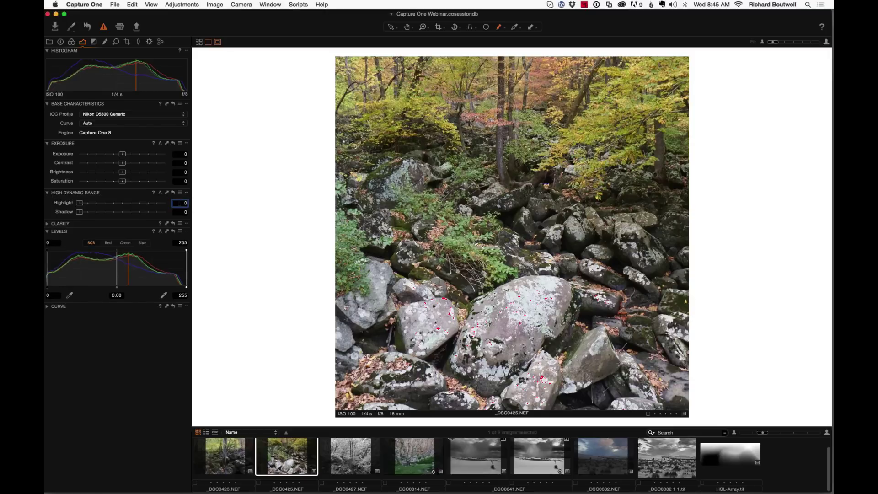
text(2030)
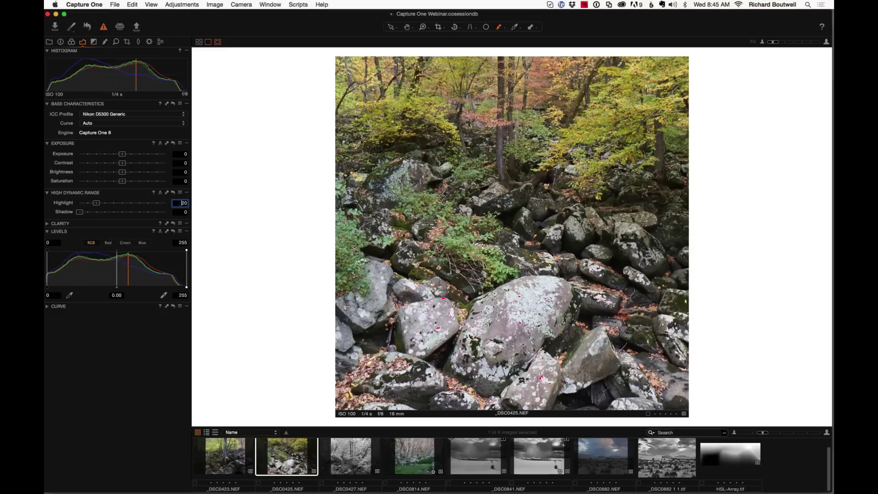
key(Tab)
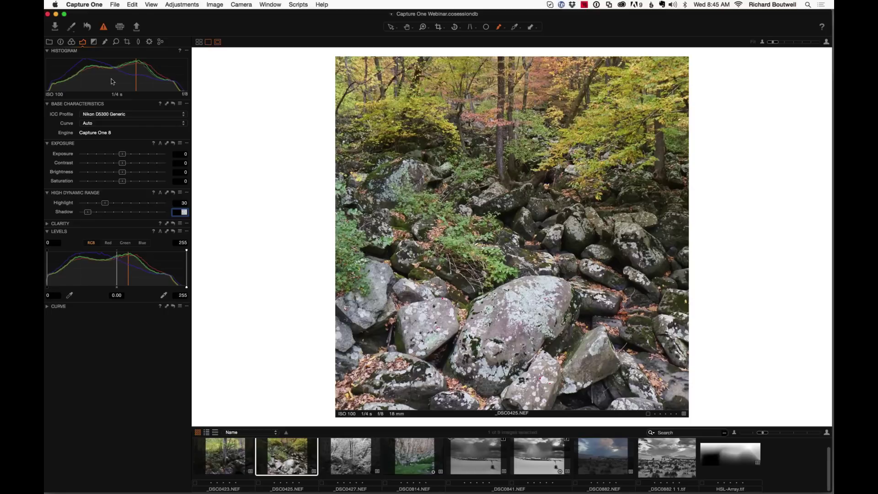
text(20)
key(Return)
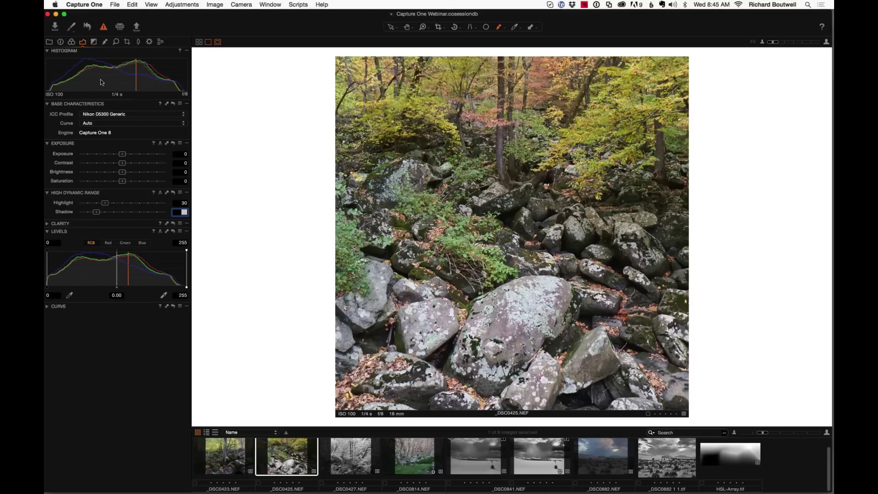
Enable Black & White for the boulder image, comparing it with the color version
click(94, 42)
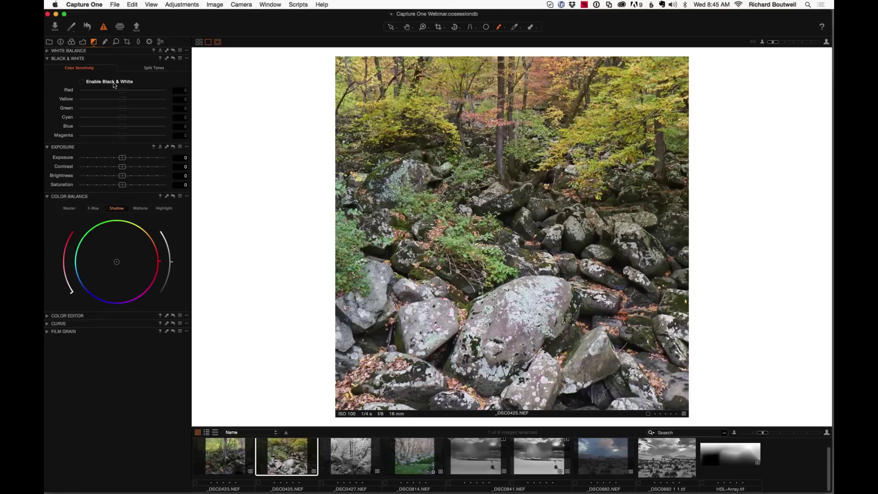
click(82, 82)
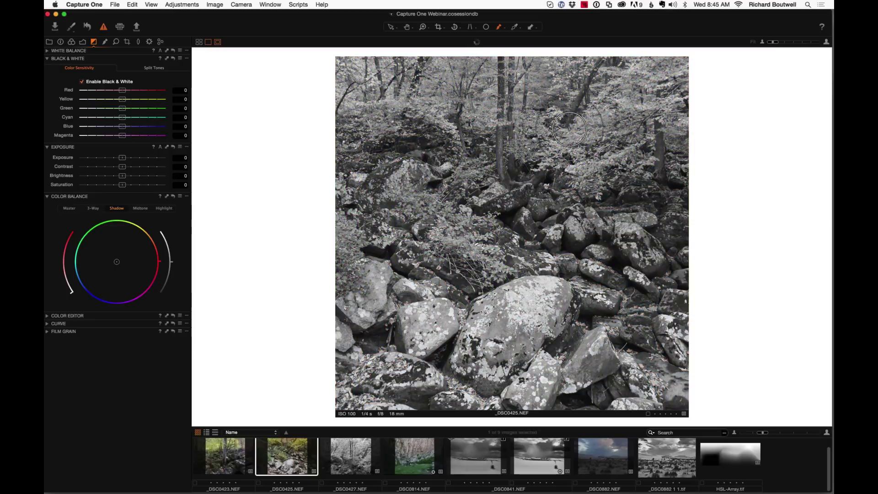
click(82, 83)
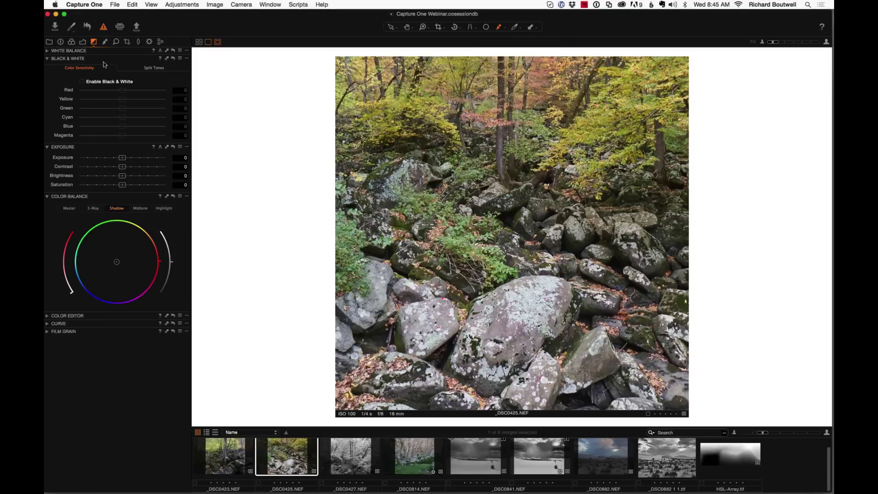
click(82, 81)
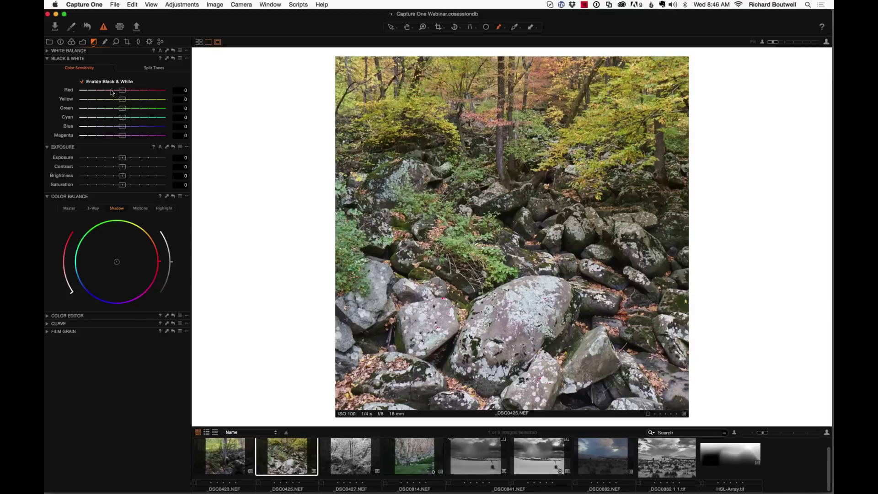
Set the black-and-white color sensitivity to red -30, yellow 20, green 10, cyan -10, blue -20 and magenta -30
click(185, 90)
text(10-10-30)
key(Tab)
text(20)
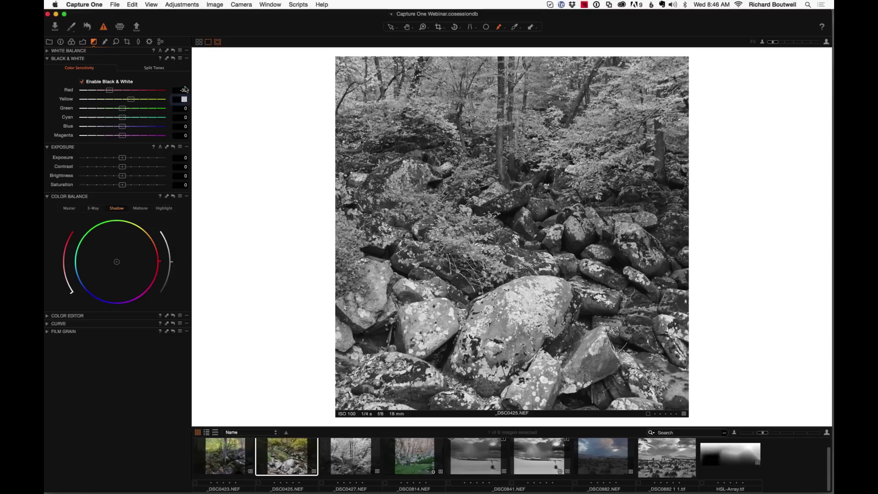
key(Tab)
text(10)
key(Tab)
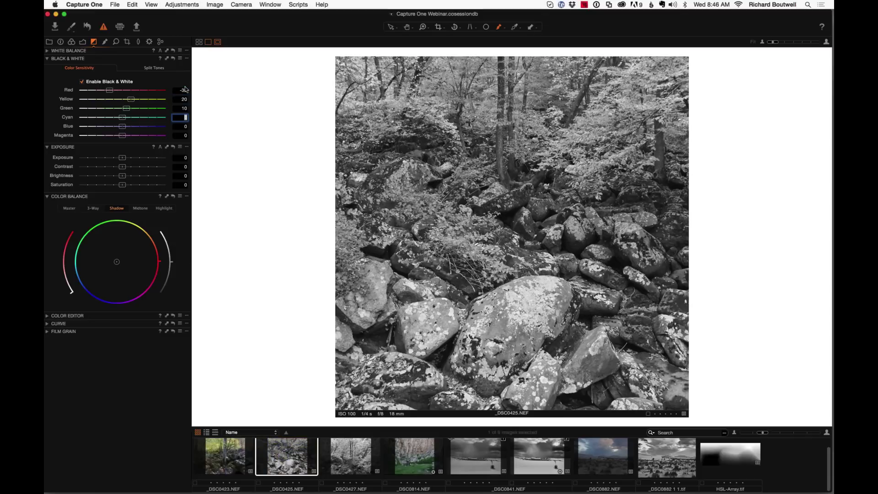
text(10-10)
key(Tab)
text(-10-20)
key(Tab)
text(-30)
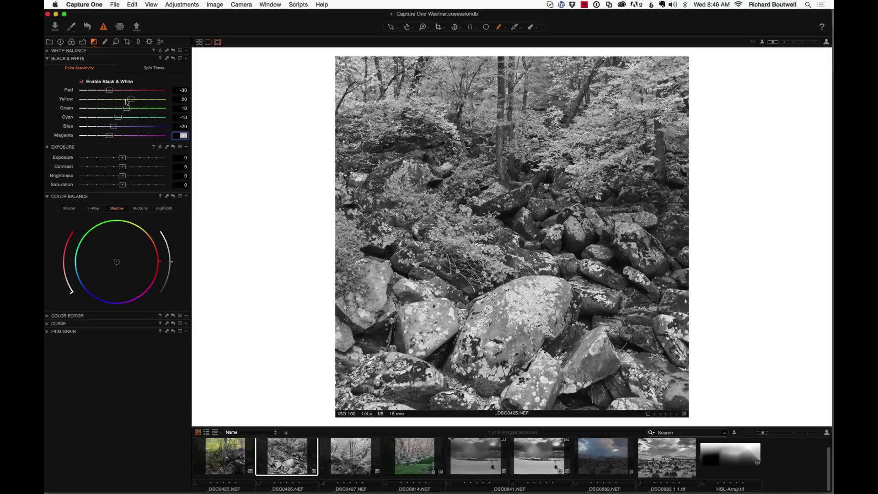
Adjust the black-and-white sensitivity to yellow 7 and red -20
click(126, 100)
drag(126, 101, 124, 101)
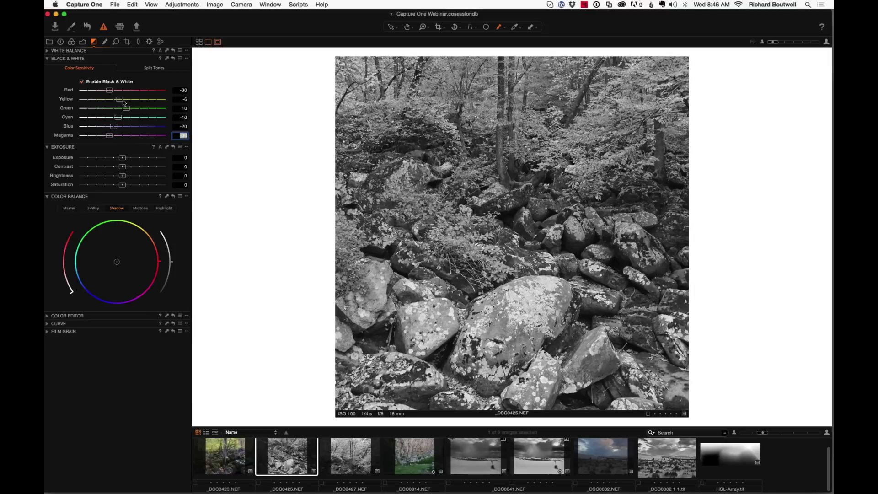
click(185, 99)
key(shift+Tab)
key(Tab)
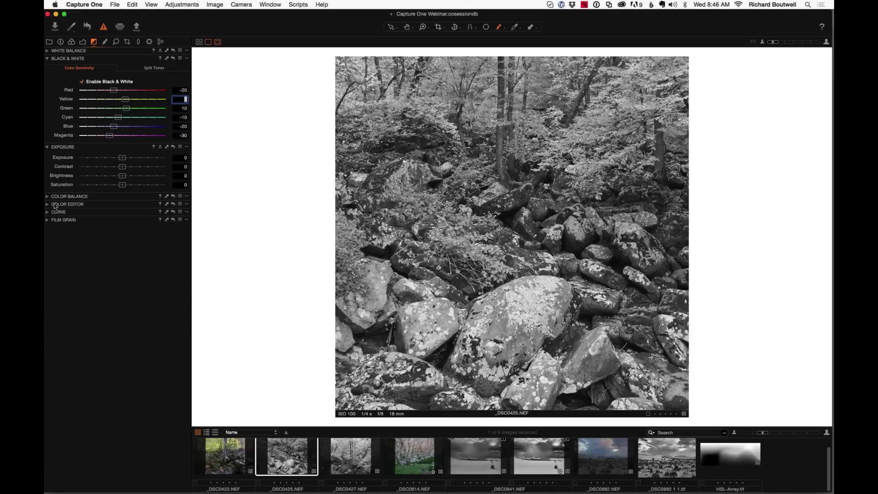
With Black & White off, sample the red foliage in the basic Color Editor and set its saturation to 6 and lightness to -2
click(82, 82)
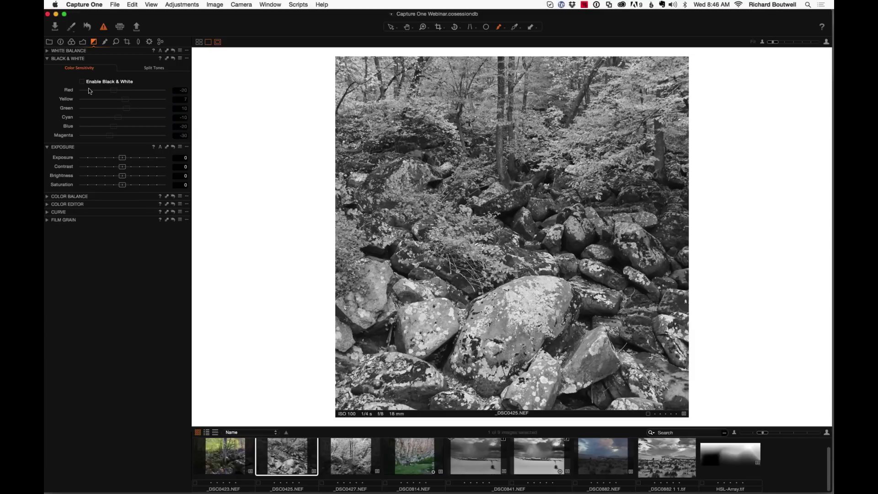
click(48, 204)
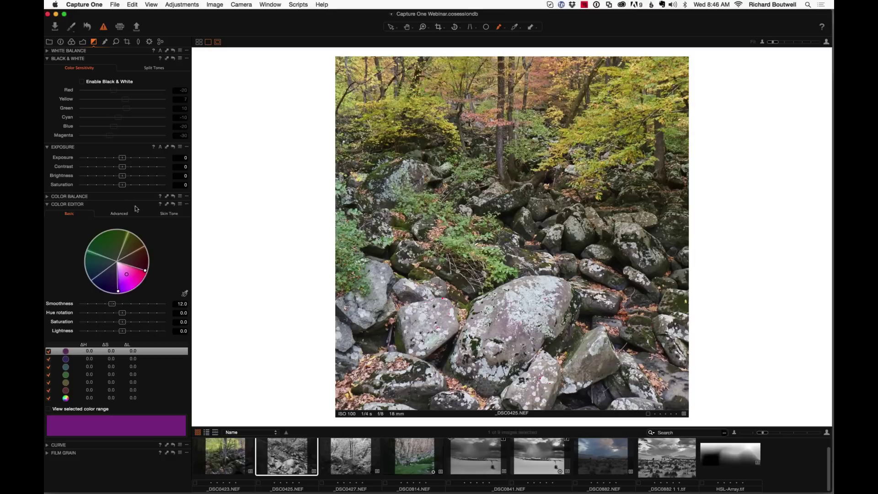
click(184, 294)
click(545, 73)
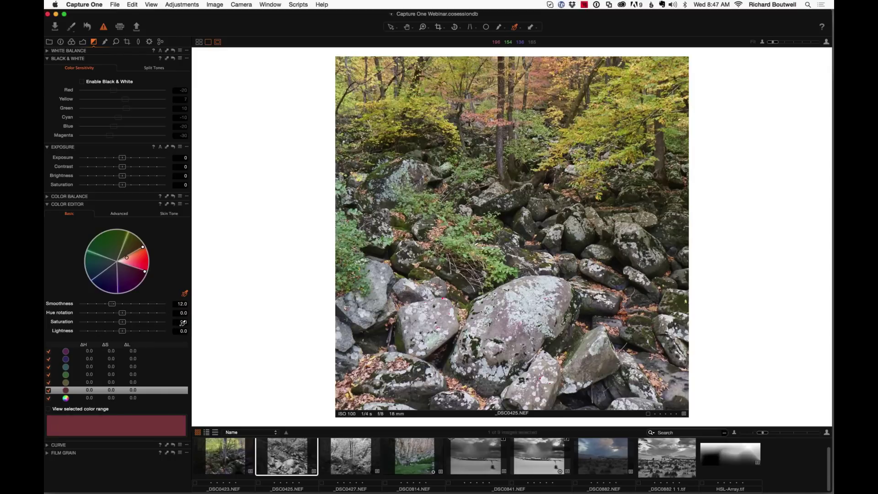
click(182, 322)
key(Up)
key(Up)
key(Up)
key(shift+Tab)
key(Tab)
key(Tab)
key(Down)
key(Down)
key(shift+Tab)
Sample the yellow foliage for the Color Editor and set its lightness to -1 and saturation to 5
click(185, 293)
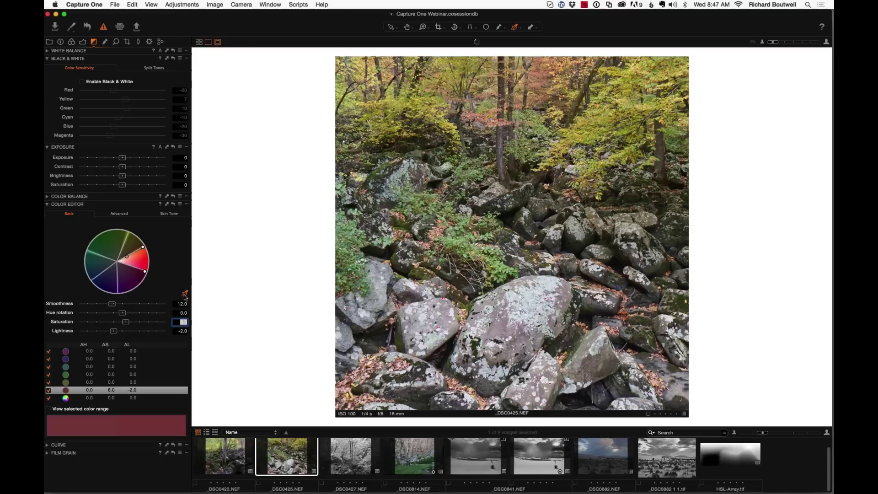
click(639, 72)
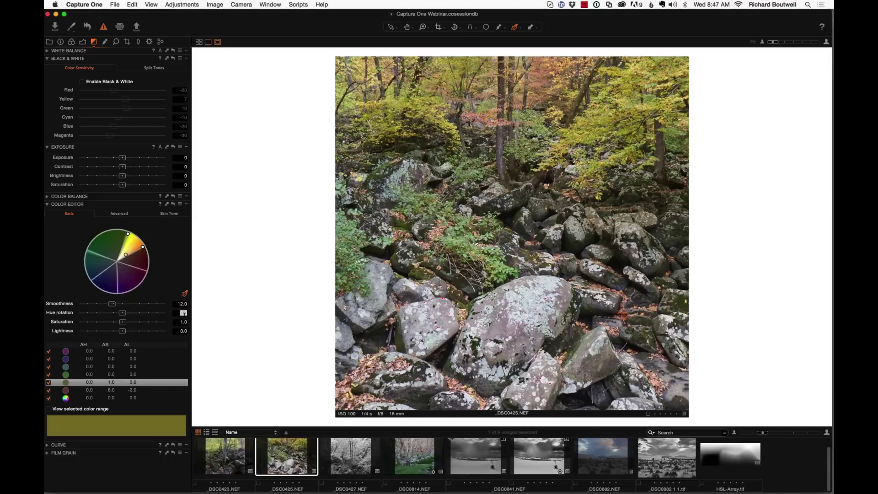
key(Tab)
text(-1)
key(Return)
click(184, 322)
text(4)
key(Return)
Re-enable Black & White and raise the Color Editor's yellow saturation to 25.1, trying lower saturation first
click(81, 83)
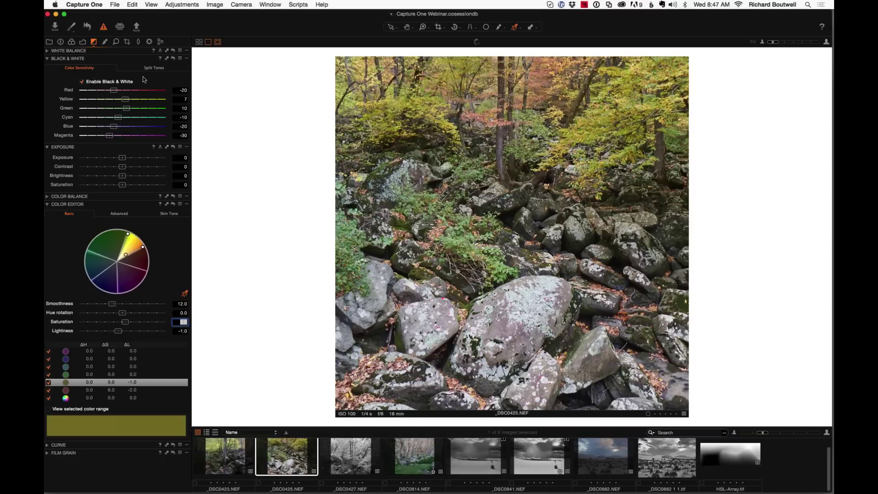
drag(127, 322, 104, 322)
click(137, 322)
Set the black-and-white yellow sensitivity to 17 and the red sensitivity to 0
click(182, 97)
click(183, 97)
text(15)
key(Return)
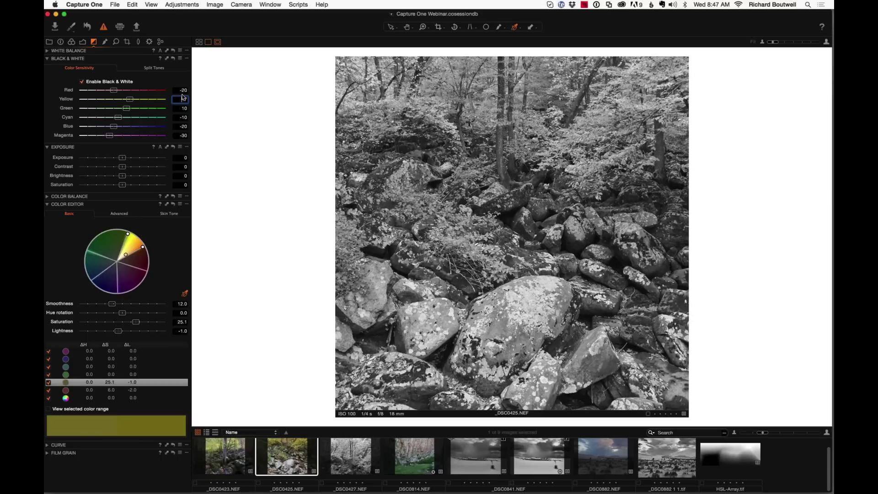
key(shift+Tab)
text(-10)
key(Return)
text(0)
key(Return)
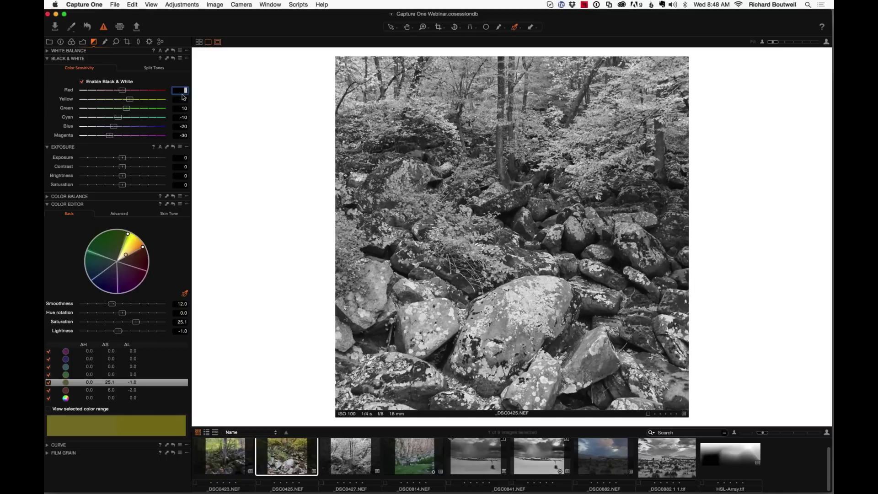
Set the black-and-white red sensitivity of the boulder image to 10
text(10)
key(Return)
View the canyon image _DSC0814 and the black-and-white forest image _DSC0427, then return to the boulder image _DSC0425
click(406, 445)
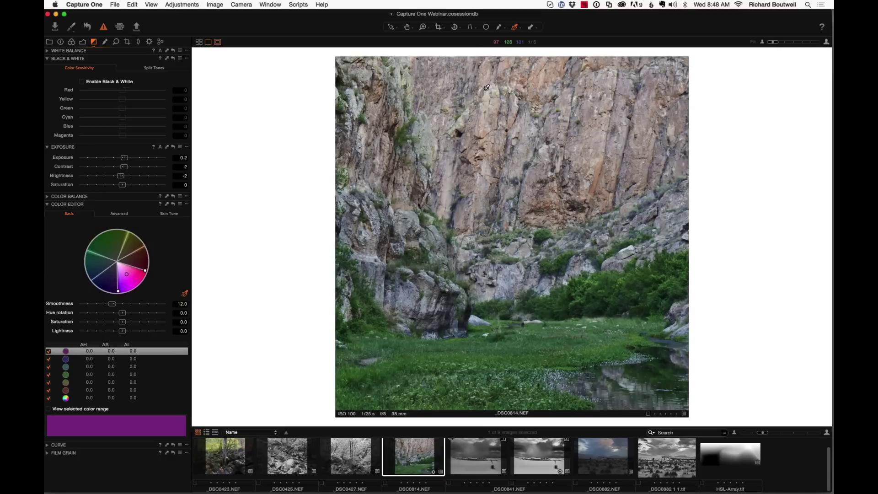
click(423, 29)
key(Left)
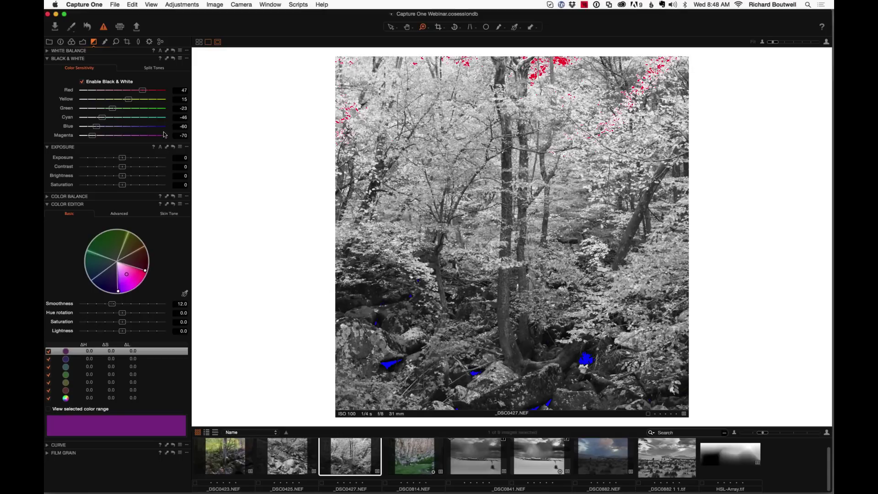
click(307, 458)
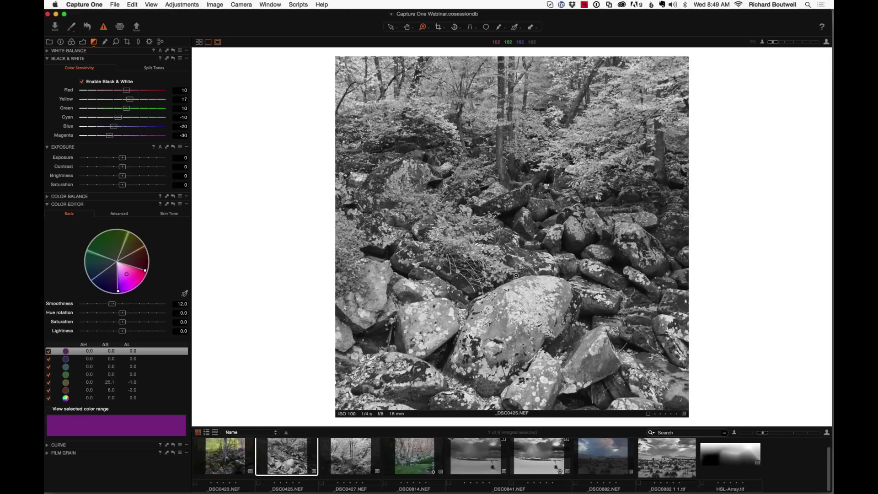
Switch to Finder, examine the ink curves of QTR-PrmArt-205-C-Se-Low-IL-40-ol_g1_wCC.quad in QTR-CurveView, and quit the viewer
key(super+Tab)
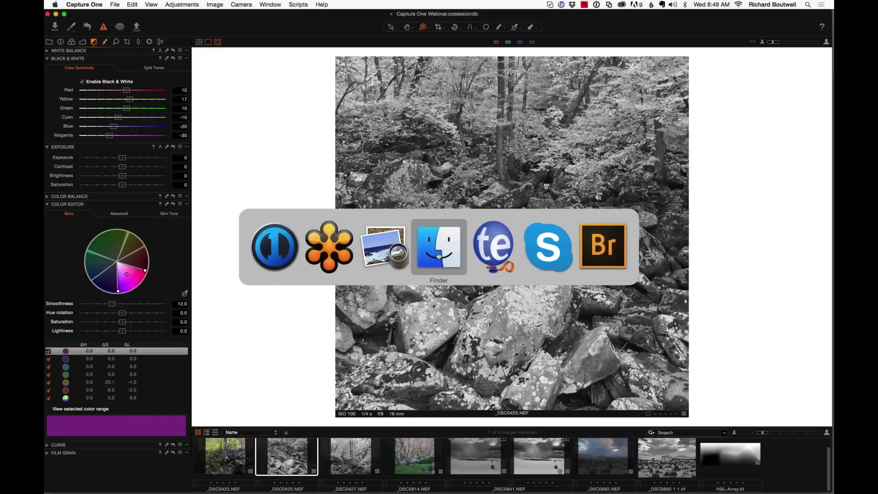
click(436, 254)
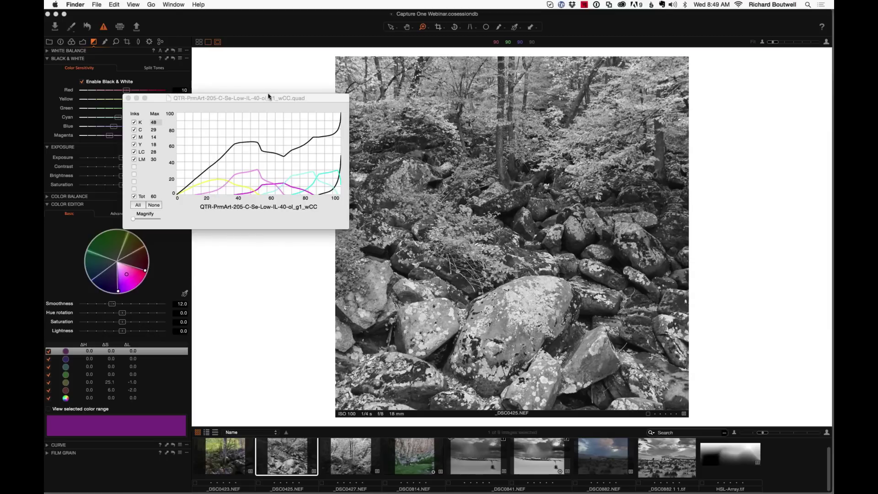
drag(269, 96, 519, 107)
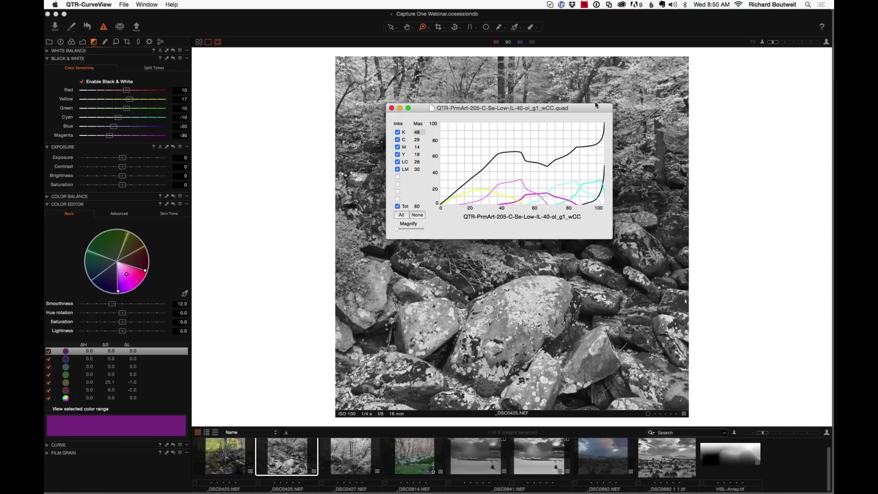
drag(457, 108, 649, 91)
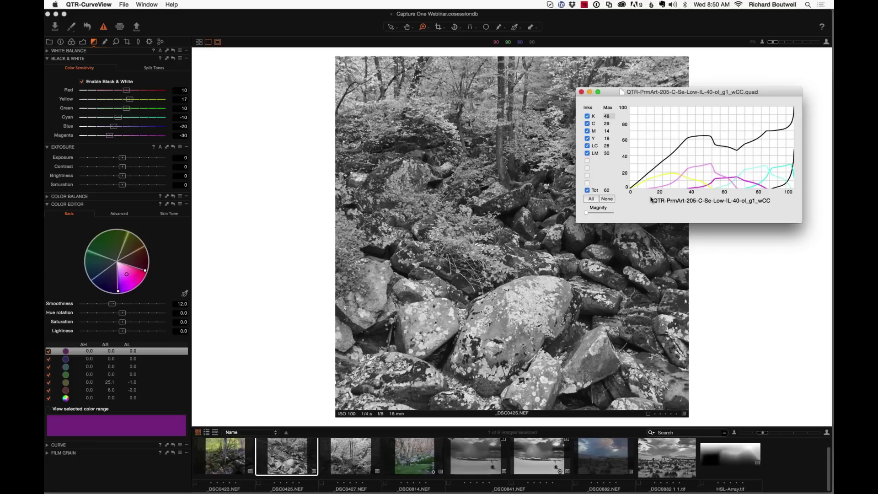
drag(728, 92, 600, 124)
mouse_move(612, 492)
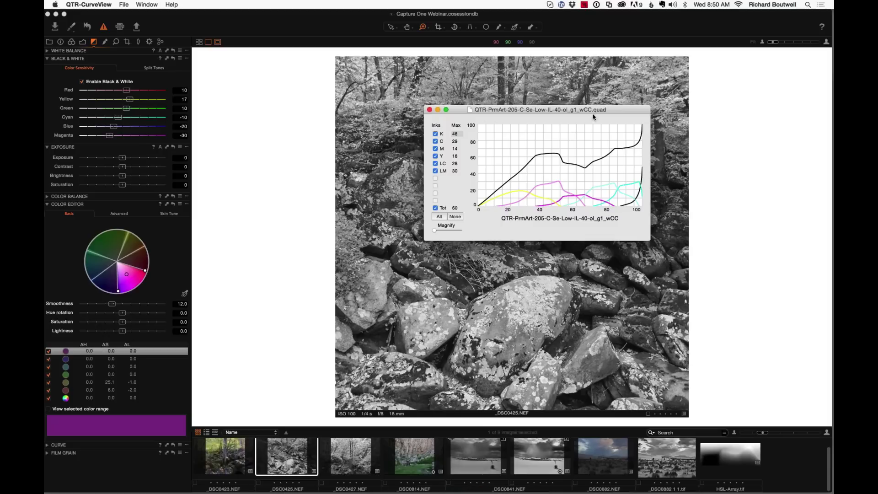
drag(634, 143, 620, 145)
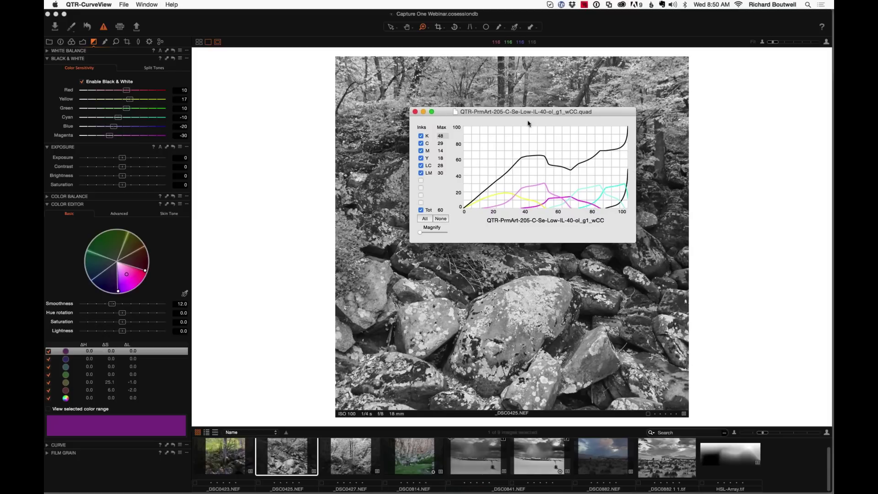
drag(610, 120, 607, 124)
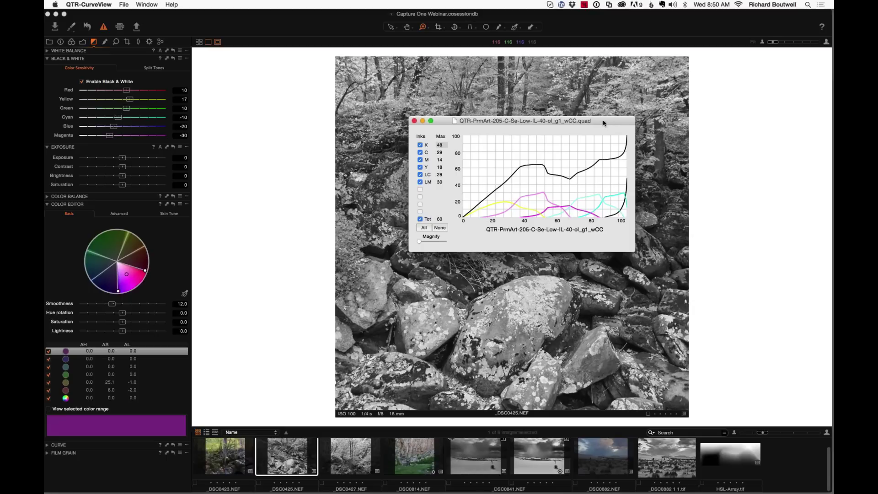
drag(603, 122, 601, 128)
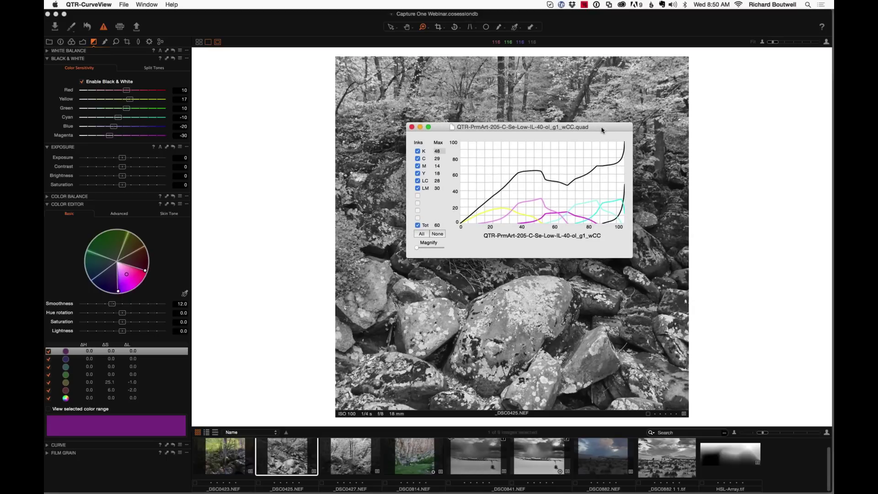
drag(612, 133, 601, 135)
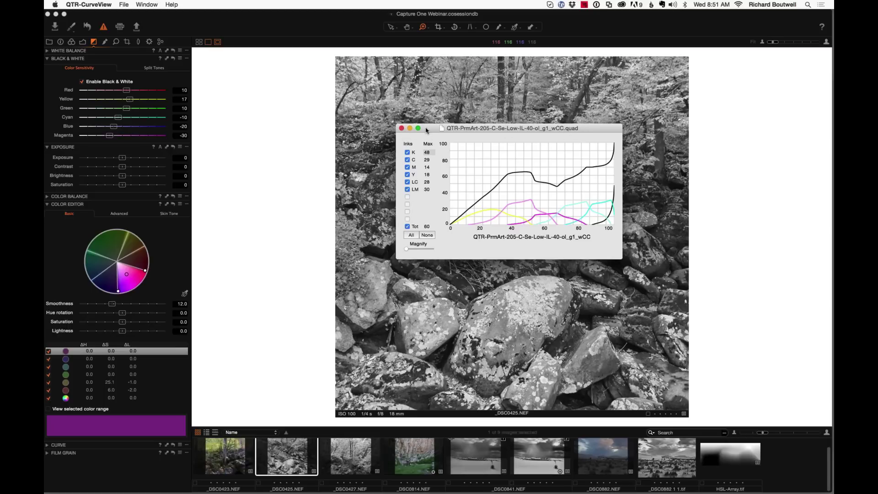
click(402, 128)
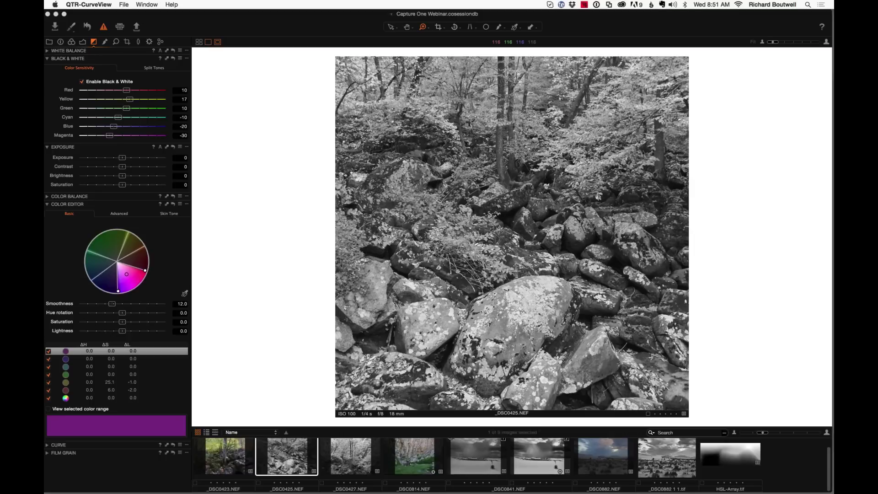
key(super+q)
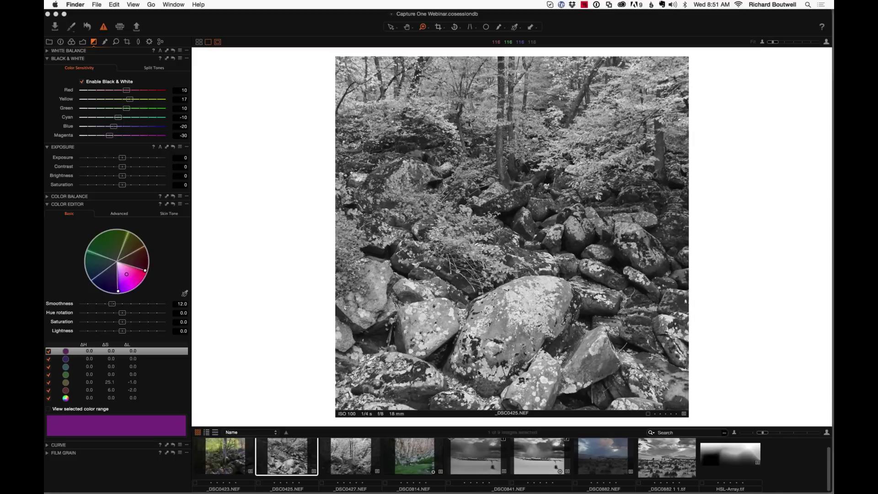
Open the second variant of _DSC0841 in Capture One and bring up its print setup with the printer options expanded
click(537, 457)
click(523, 441)
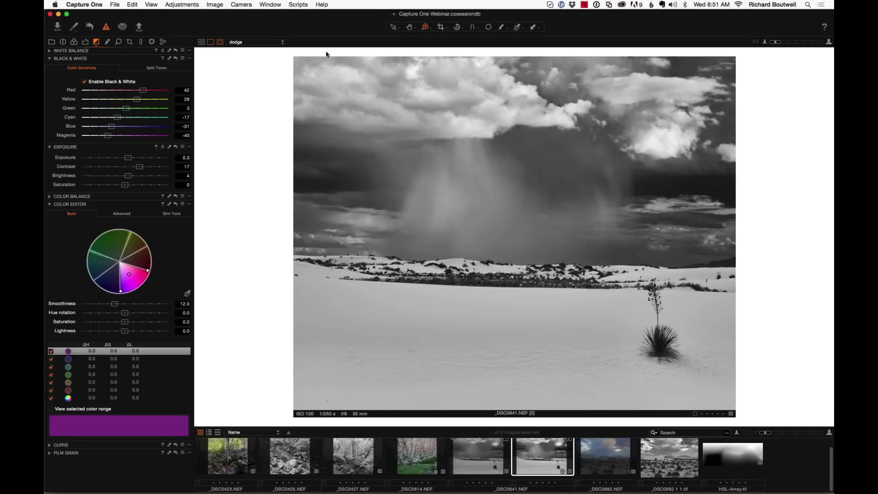
click(152, 42)
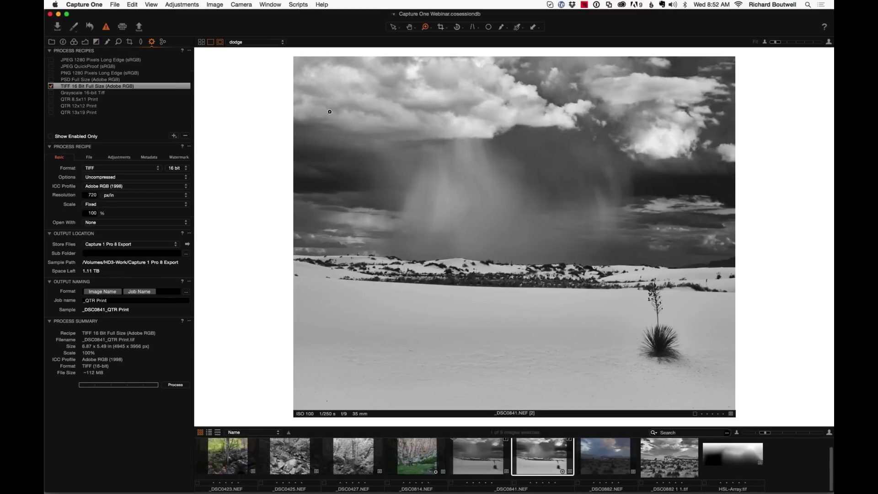
click(123, 29)
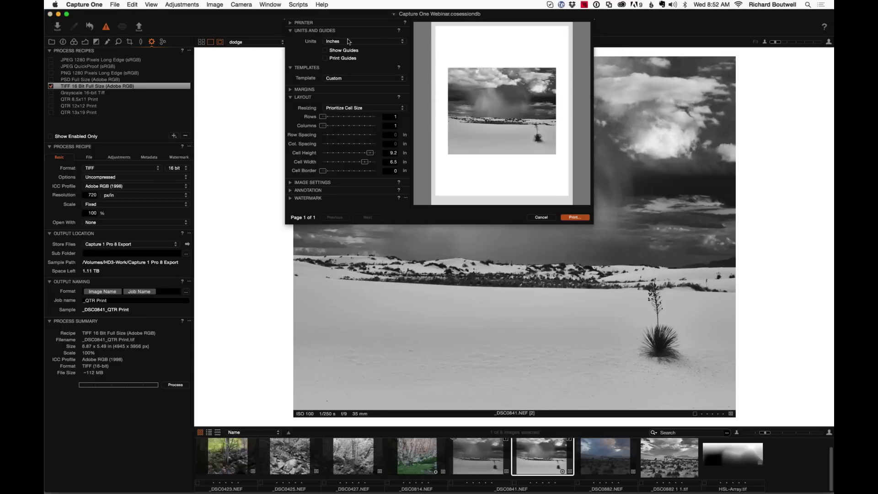
click(303, 22)
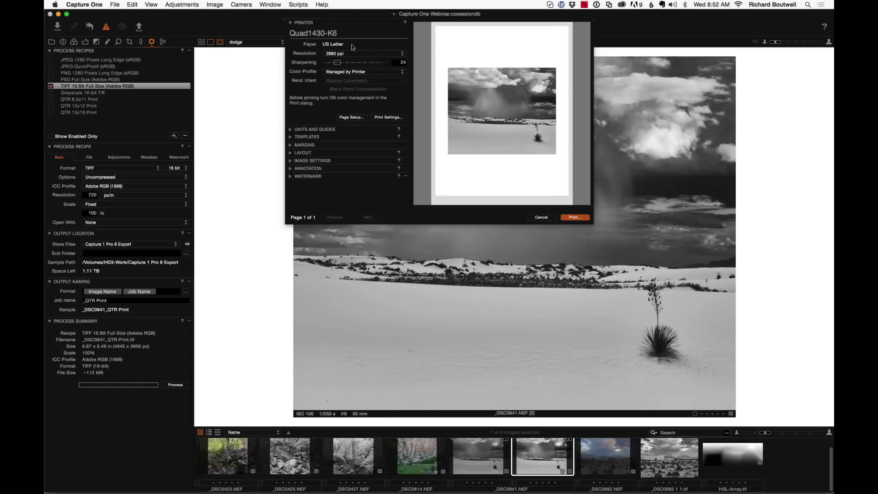
Open the print settings for Quad1430-K6 and show the QuadToneRIP options
click(392, 118)
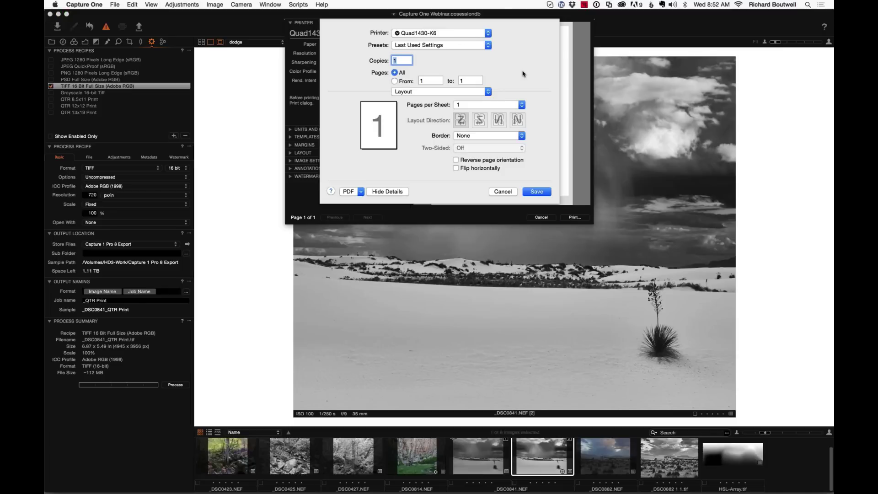
click(472, 36)
click(430, 63)
click(480, 93)
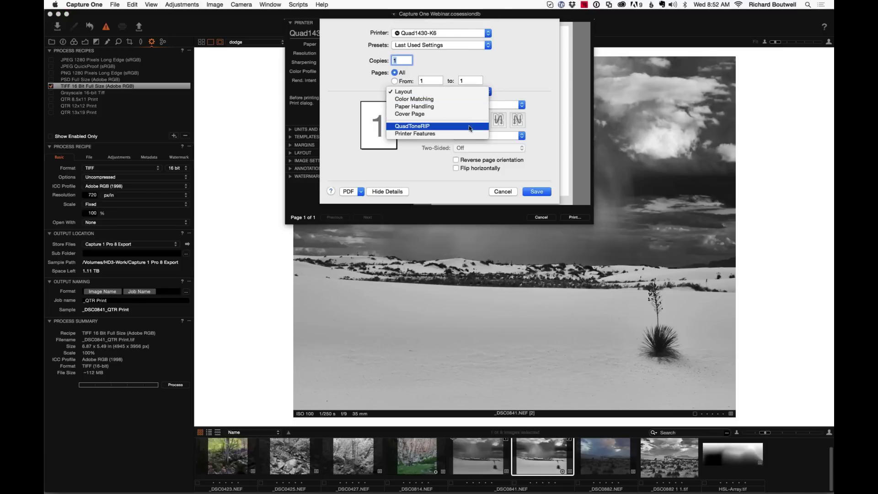
click(473, 127)
Review the ink curves available for Curve 1 and Curve 2 without changing either selection
click(433, 129)
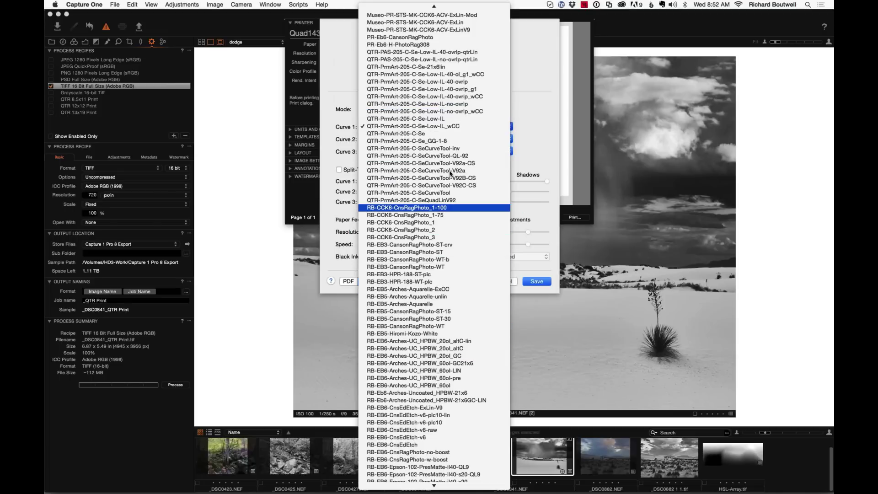
click(449, 127)
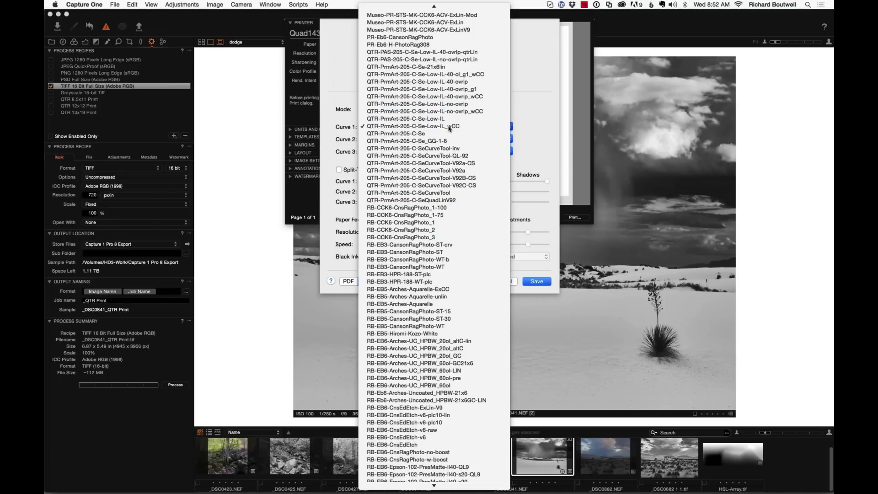
click(416, 140)
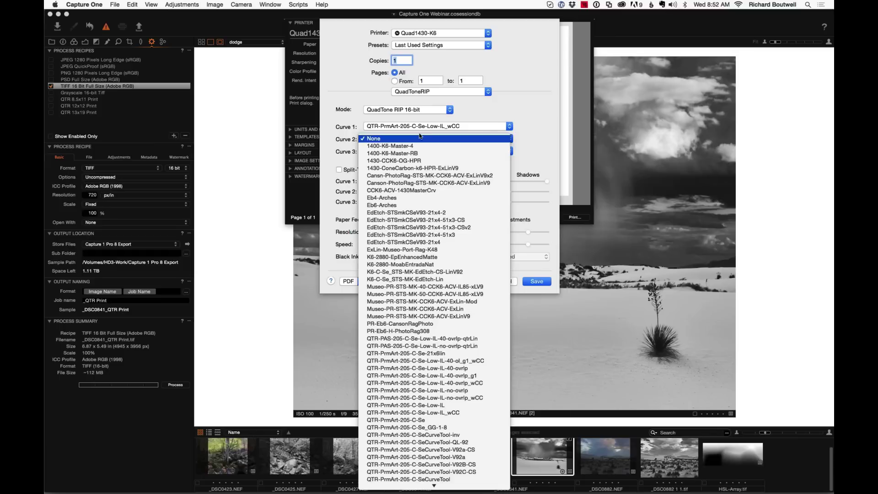
click(525, 121)
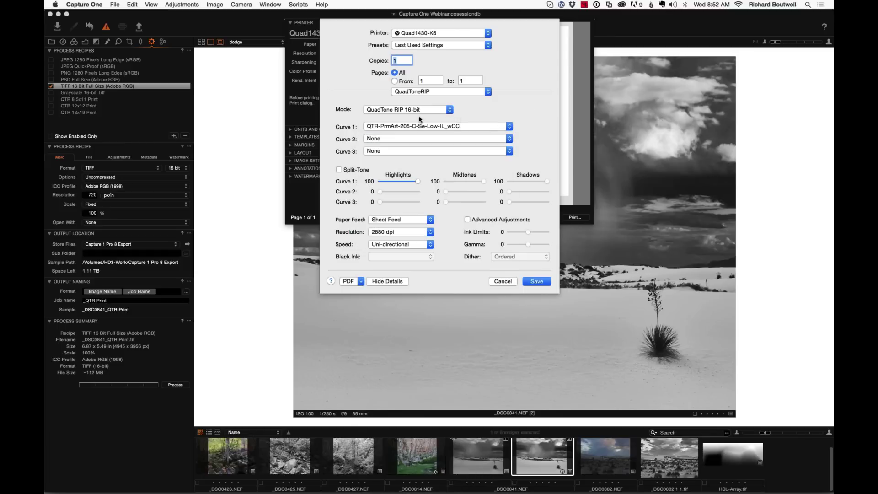
click(402, 127)
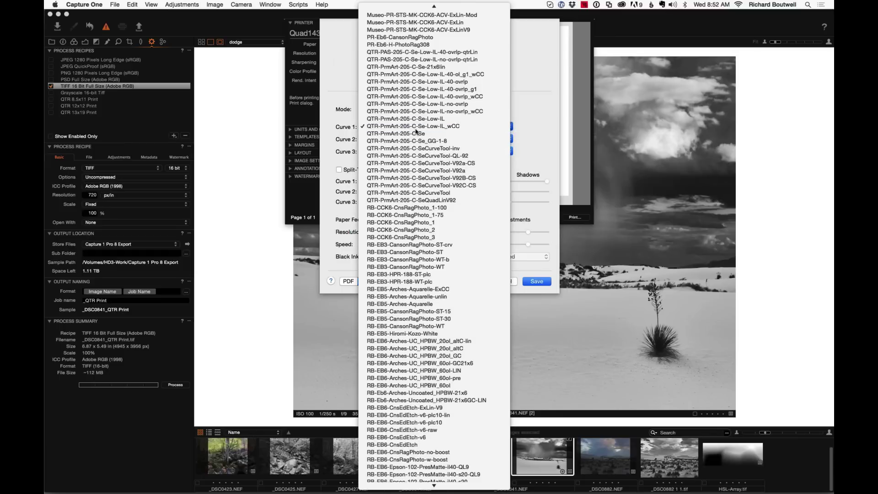
click(402, 126)
click(407, 140)
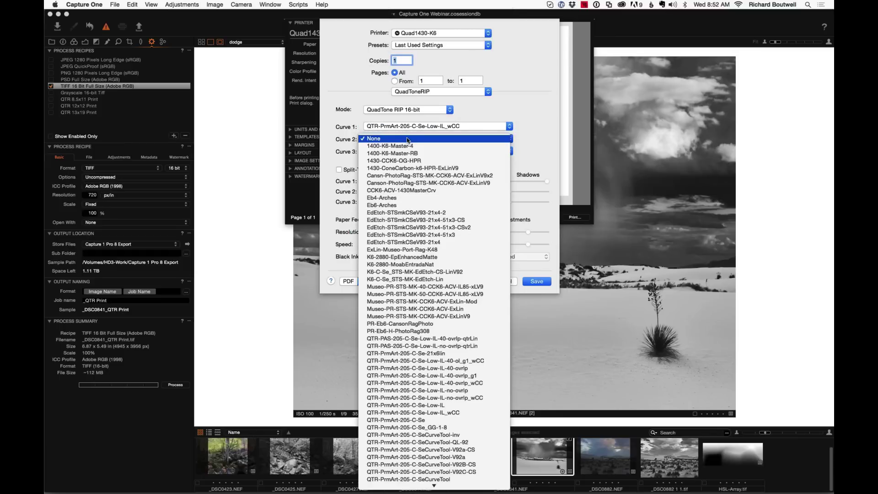
click(408, 140)
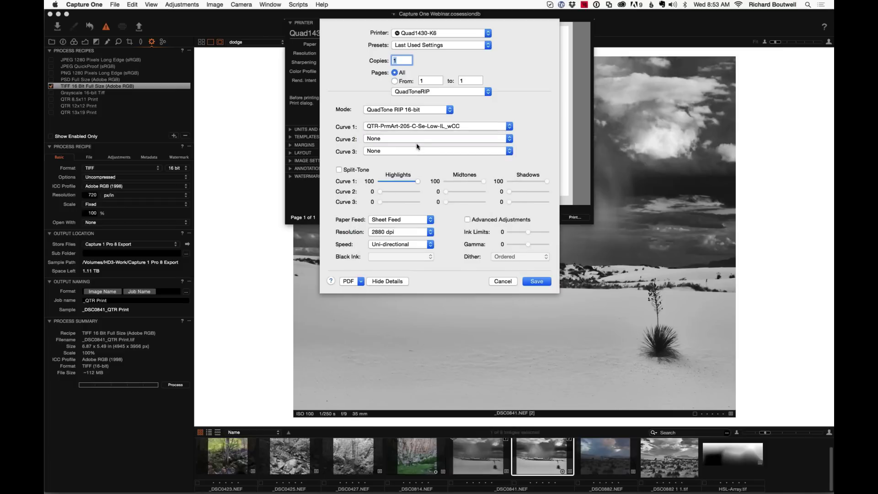
Set Curve 3 to EdEtch-STSmkCSeV93-21x4-51x3-CS and Curve 2 to EdEtch-STSmkCSeV93-21x4-51x3-CSv2
click(419, 154)
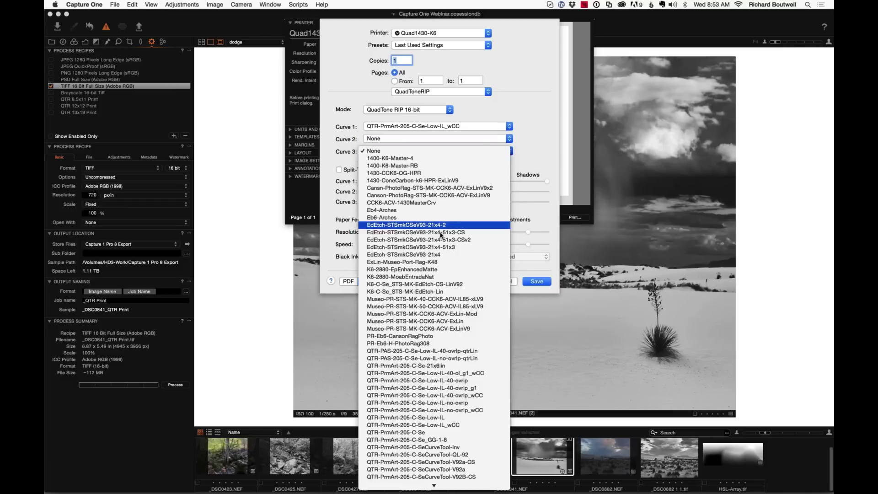
click(416, 151)
click(415, 139)
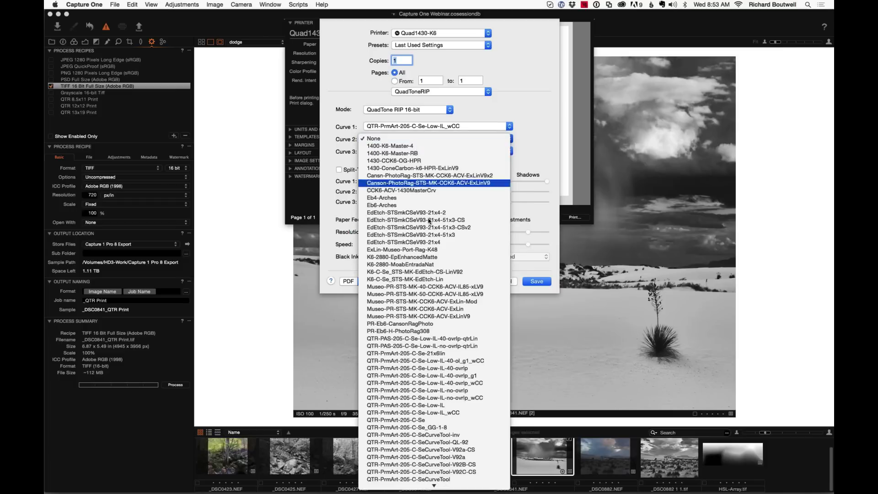
click(446, 225)
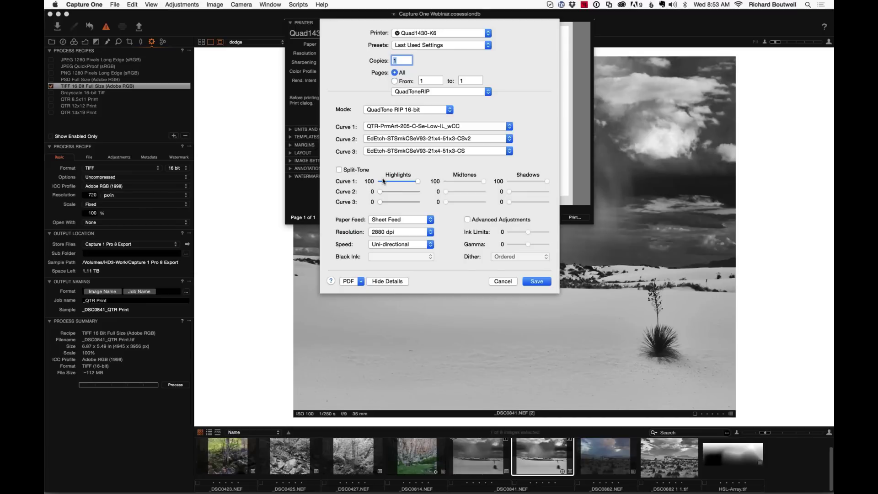
Enable Split-Tone and blend Curves 1, 2 and 3 at 52/23/25 in highlights, 54/26/20 in midtones and 55/25/20 in shadows
click(340, 172)
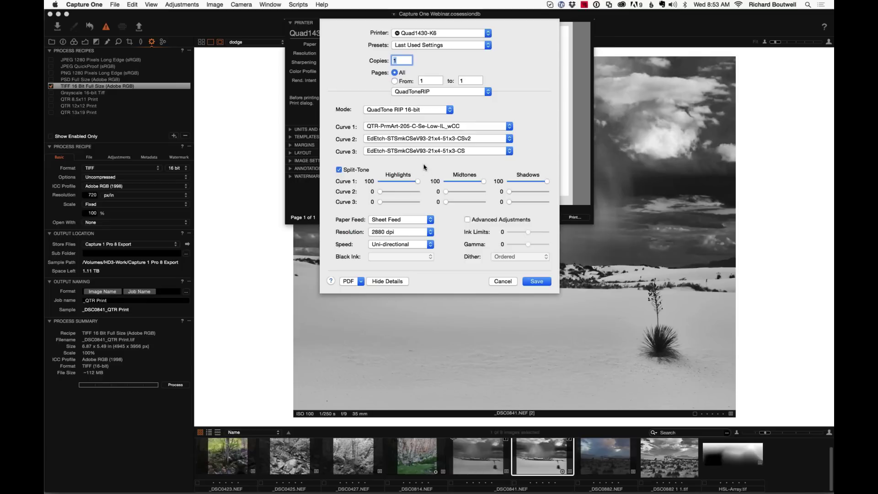
mouse_move(417, 182)
mouse_down()
mouse_move(398, 186)
mouse_move(411, 185)
mouse_move(404, 191)
mouse_up()
mouse_move(407, 182)
mouse_down()
mouse_move(385, 202)
mouse_move(399, 184)
mouse_up()
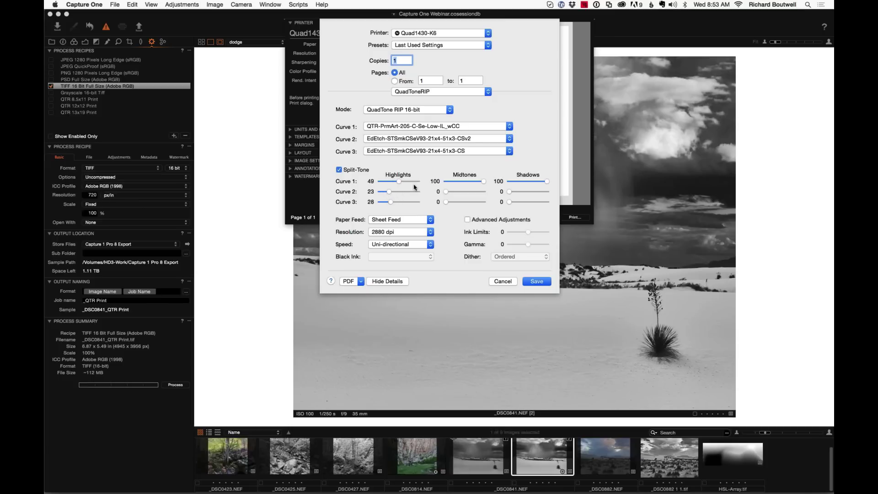
click(471, 182)
drag(447, 205, 454, 202)
drag(548, 181, 516, 202)
Switch to QTR-CurveView and Finder to view the ink curves of RB-STSmk-cc26-HPR_1-75.quad and RB-STSmk-cc26-HPR75_135-lin.quad
key(super+Tab)
key(super+Tab)
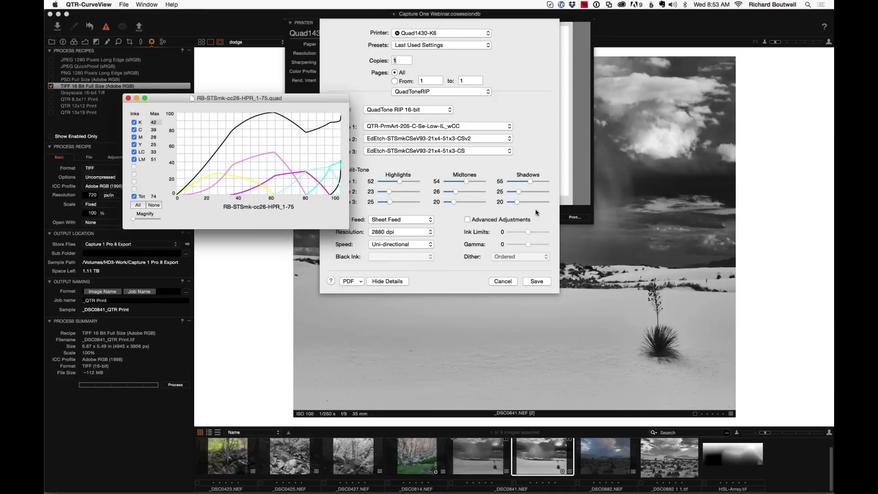
key(super+Tab)
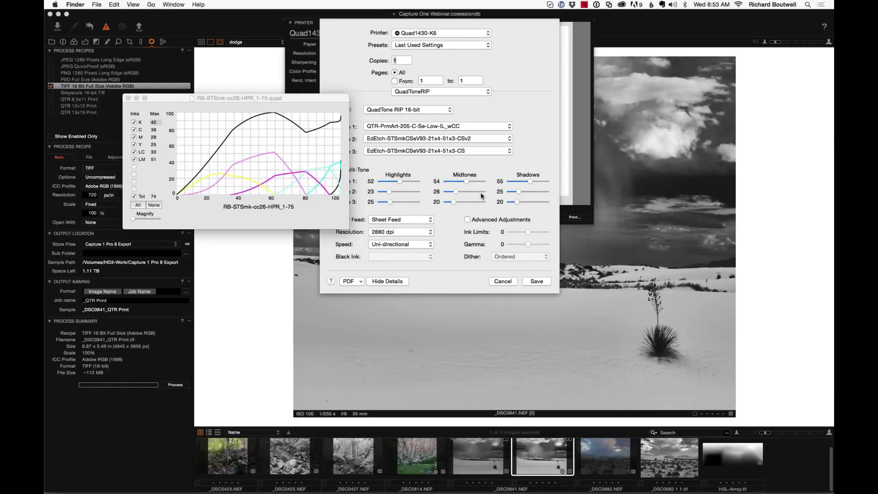
click(291, 108)
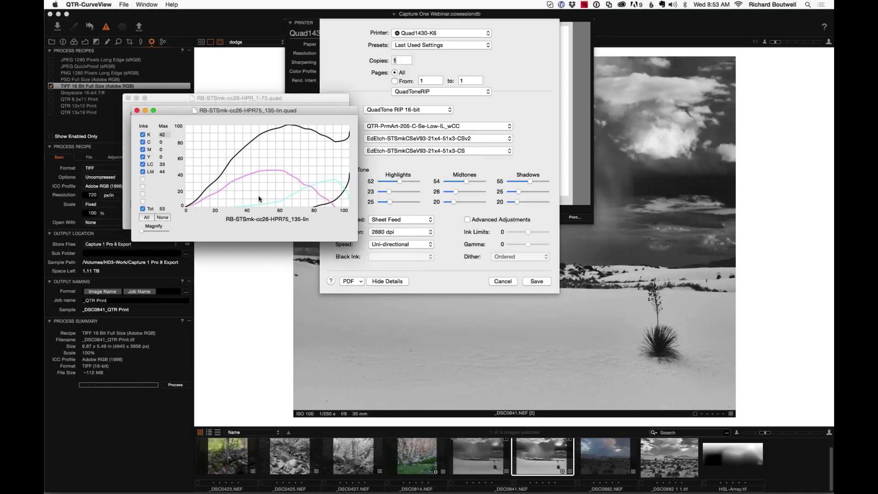
Place the two ink-curve graphs one above the other to compare them, and close both files
drag(247, 107, 231, 232)
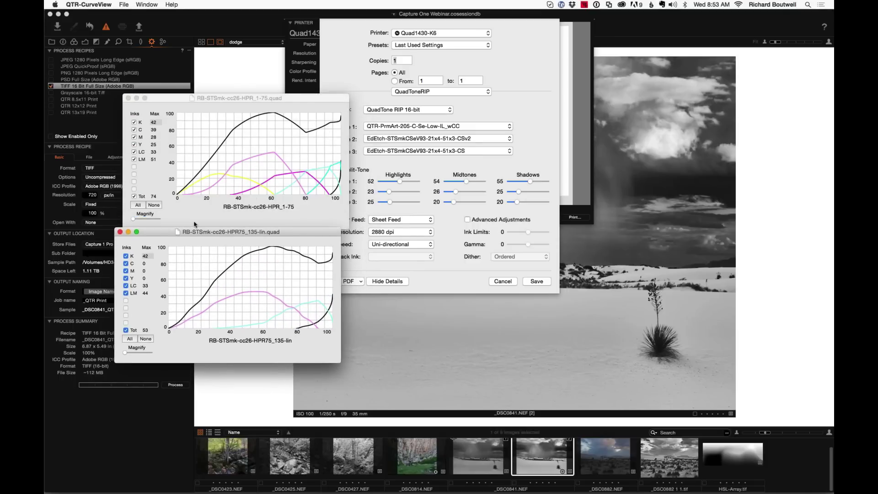
click(120, 232)
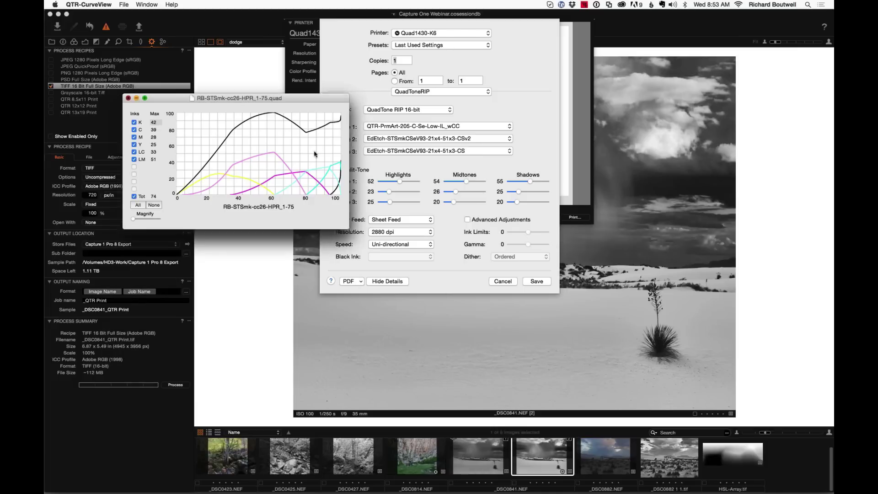
click(128, 98)
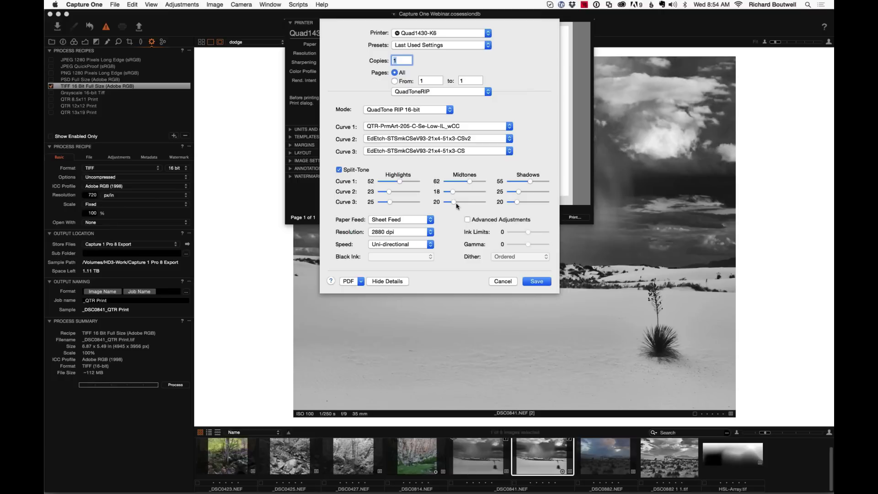
Set the midtones split-tone blend of Curves 1, 2 and 3 to 59/18/23 and leave the print setup without printing
drag(453, 202, 455, 204)
click(503, 281)
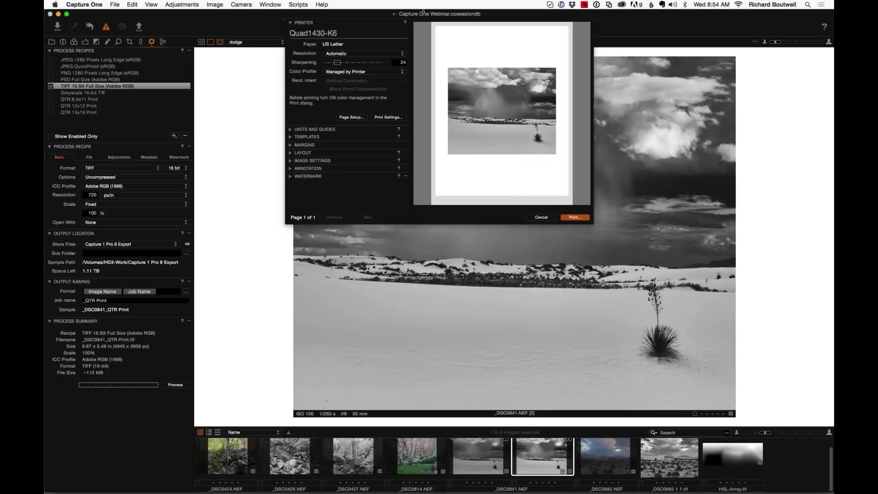
drag(424, 12, 425, 14)
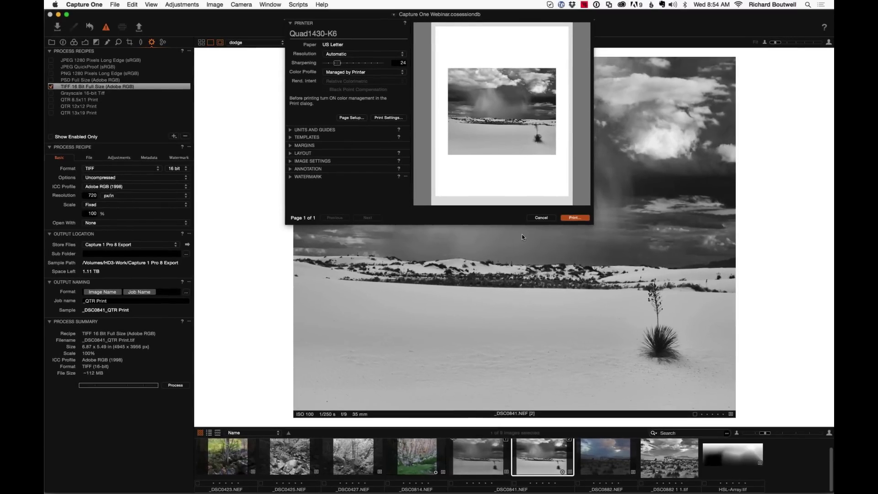
click(541, 217)
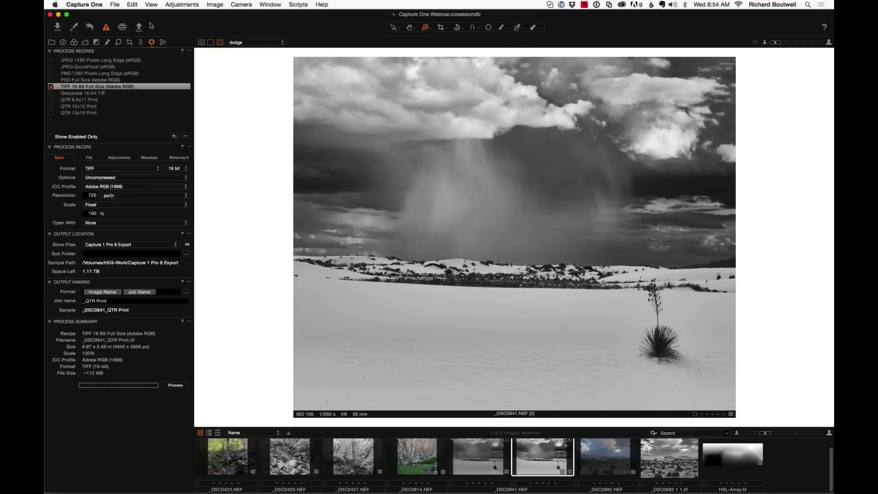
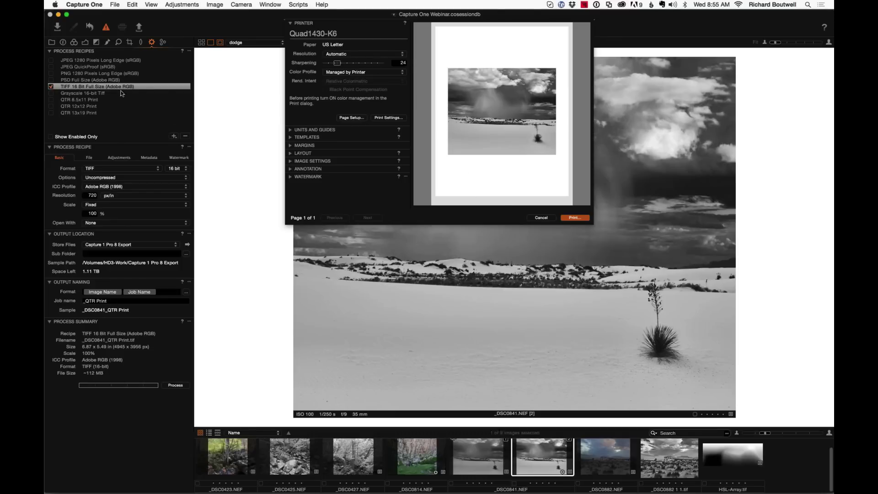
Dismiss the print setup and make Grayscale 16-bit Tiff the only enabled process recipe
click(541, 217)
click(51, 93)
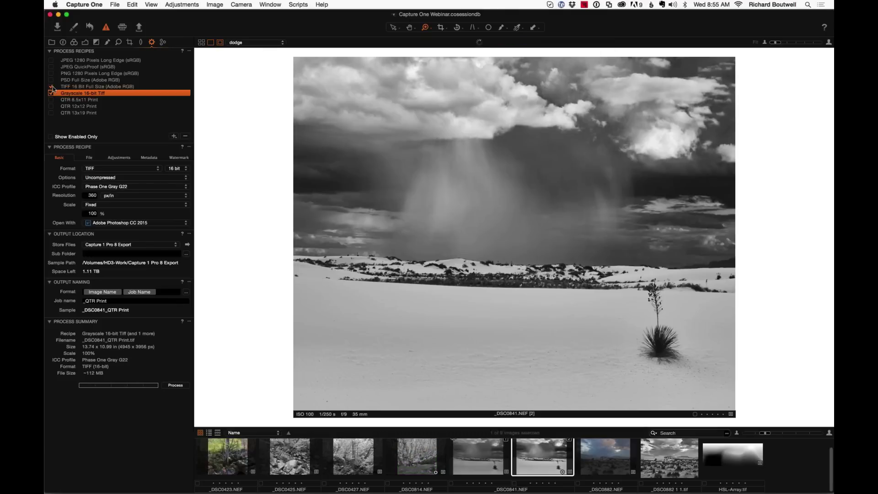
click(50, 86)
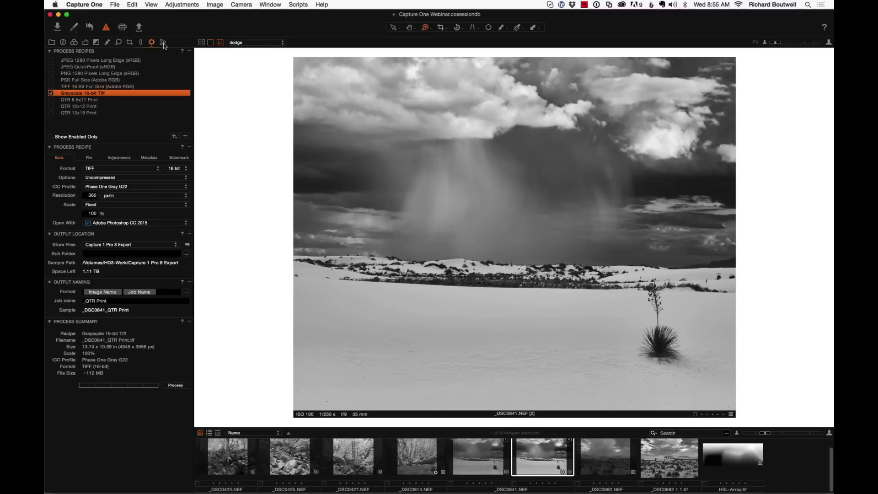
Review the export options and the print setup's color profile, units and guides, margins and watermark settings without exporting or printing
click(139, 28)
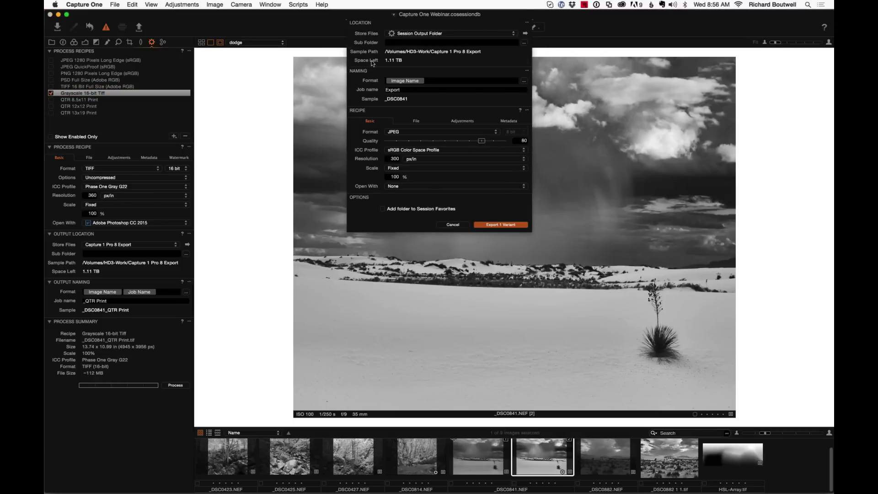
click(452, 224)
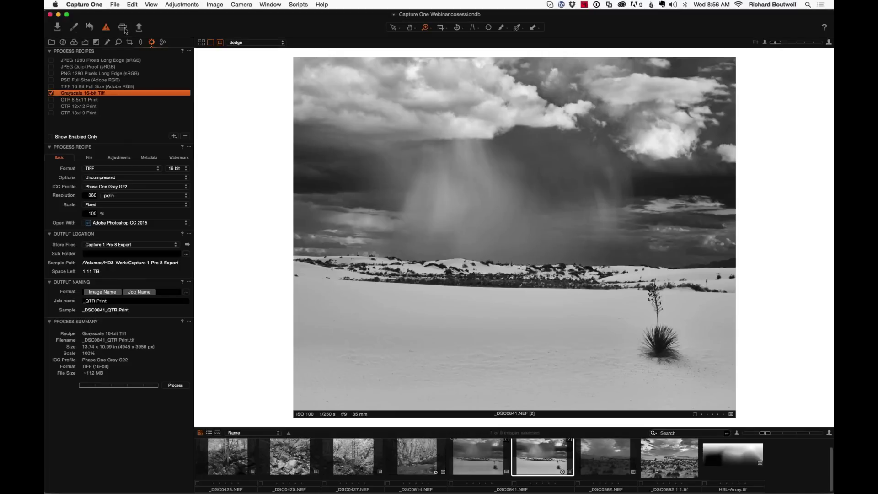
click(122, 28)
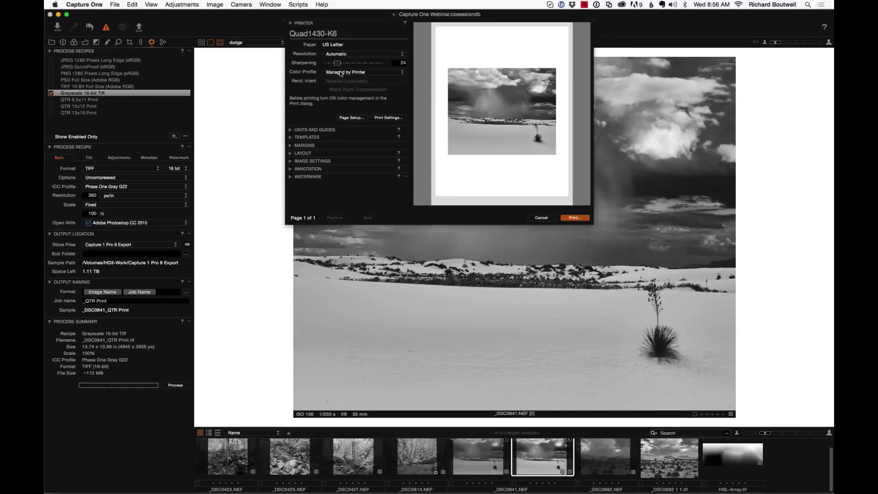
click(344, 73)
click(344, 74)
click(297, 131)
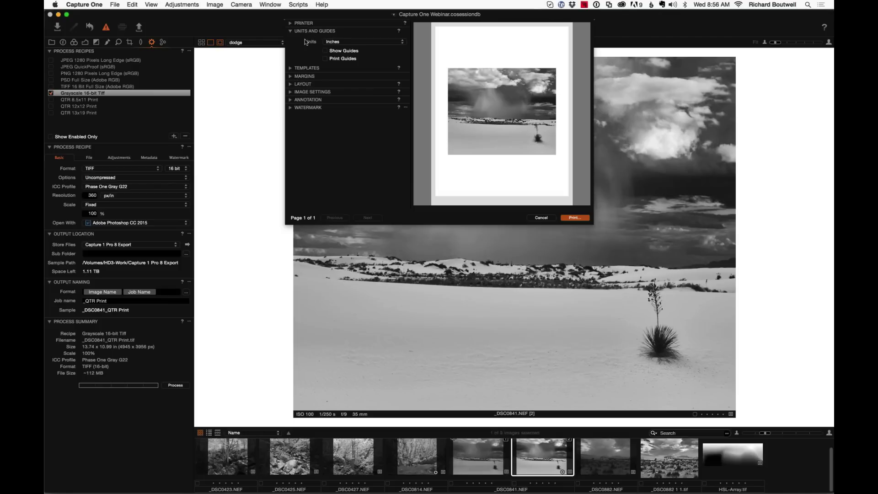
click(291, 32)
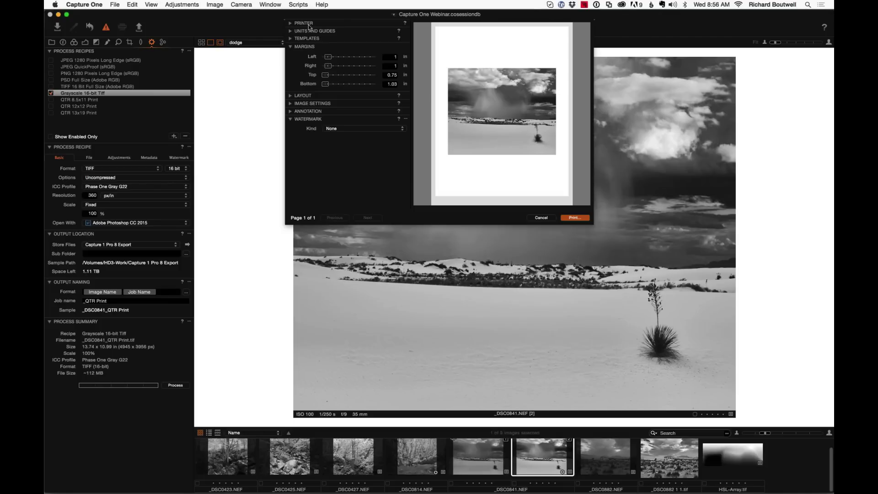
drag(475, 18, 479, 16)
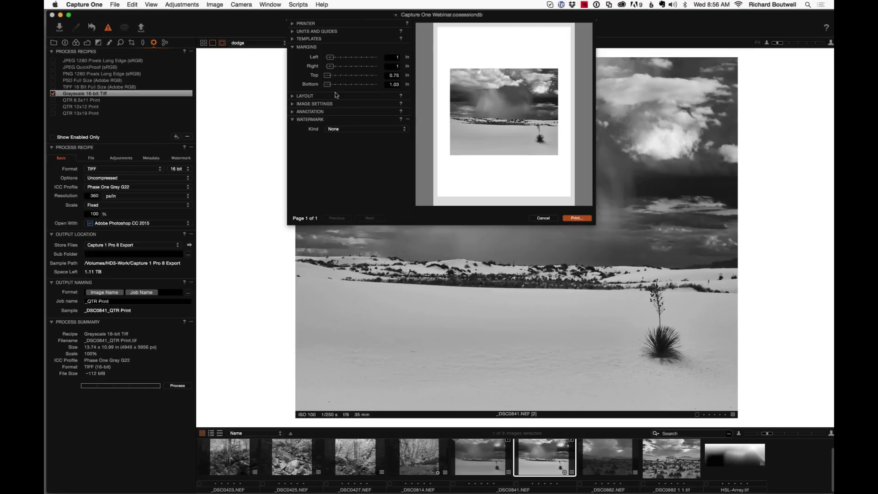
click(544, 219)
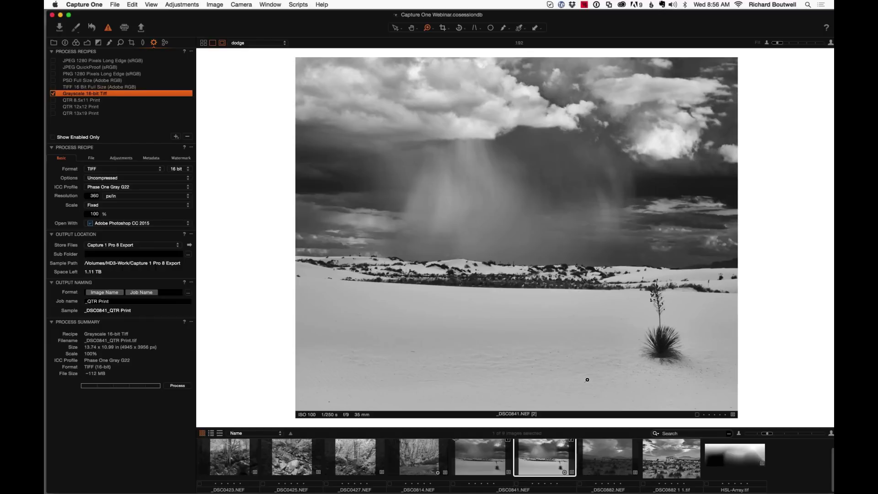
mouse_move(521, 490)
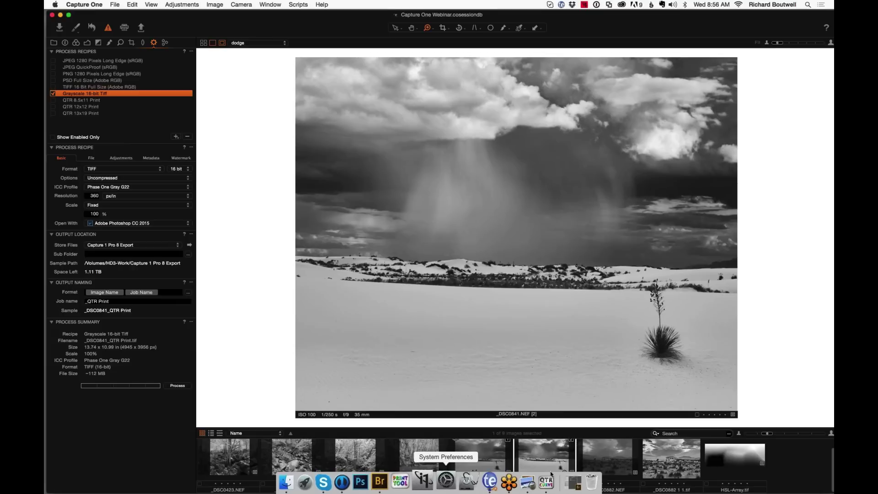
click(406, 484)
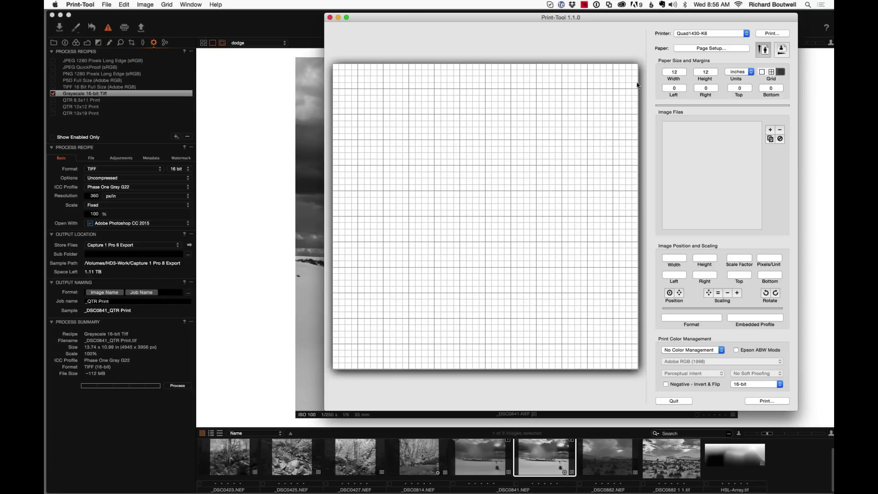
click(110, 5)
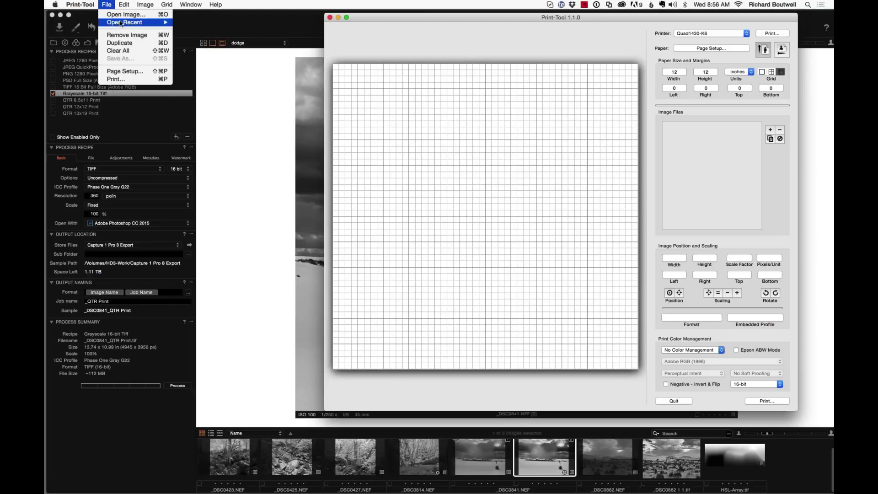
mouse_move(122, 23)
click(207, 31)
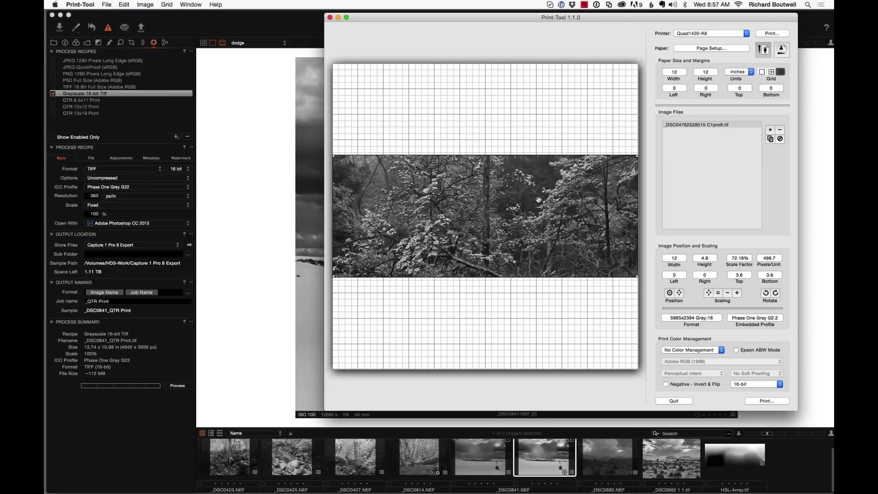
Enlarge the layout window, scale the image to about 11.42 x 4.57 inches and place it 0.25 inches from the page's left and 1.75 from its top
drag(539, 193, 537, 165)
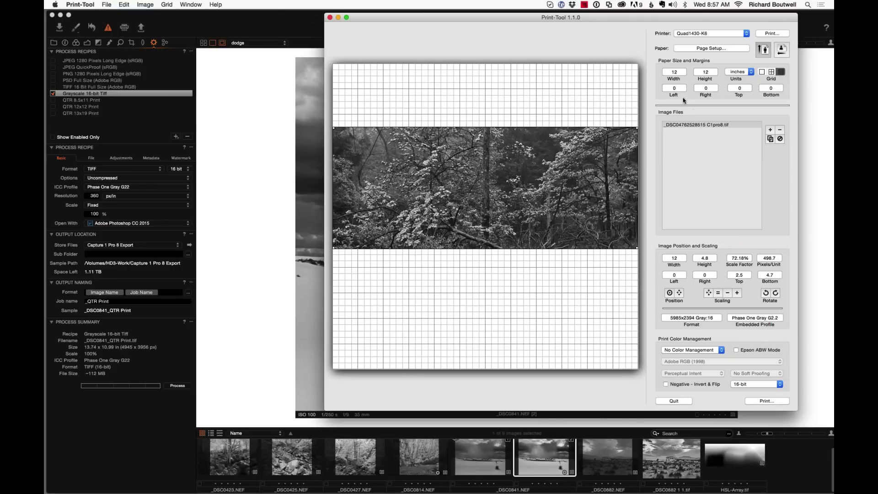
drag(601, 19, 563, 22)
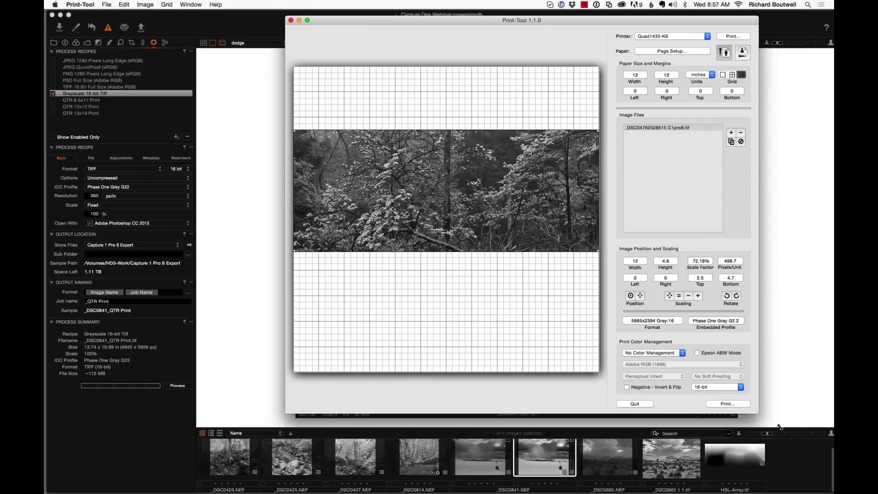
drag(779, 427, 797, 440)
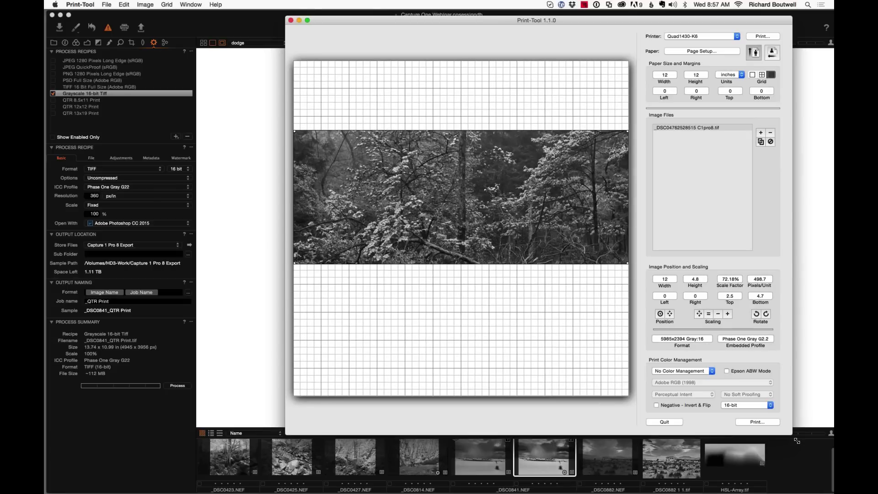
mouse_move(331, 481)
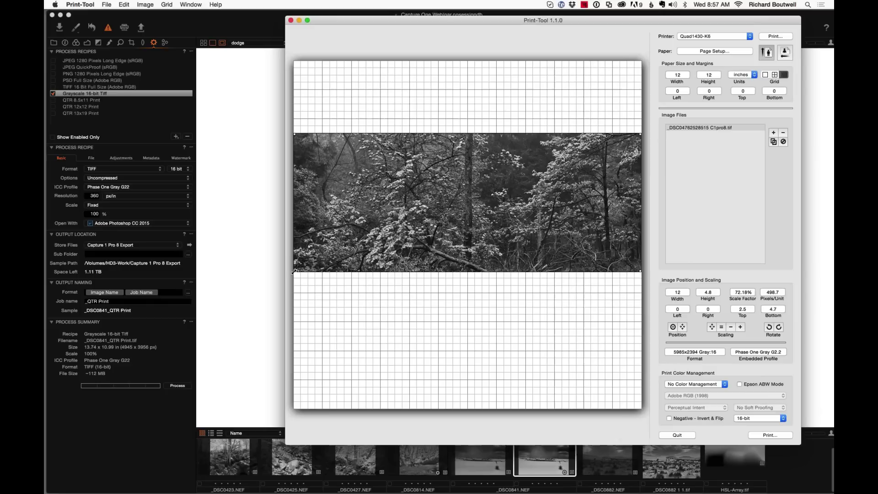
drag(295, 271, 311, 265)
drag(496, 220, 489, 220)
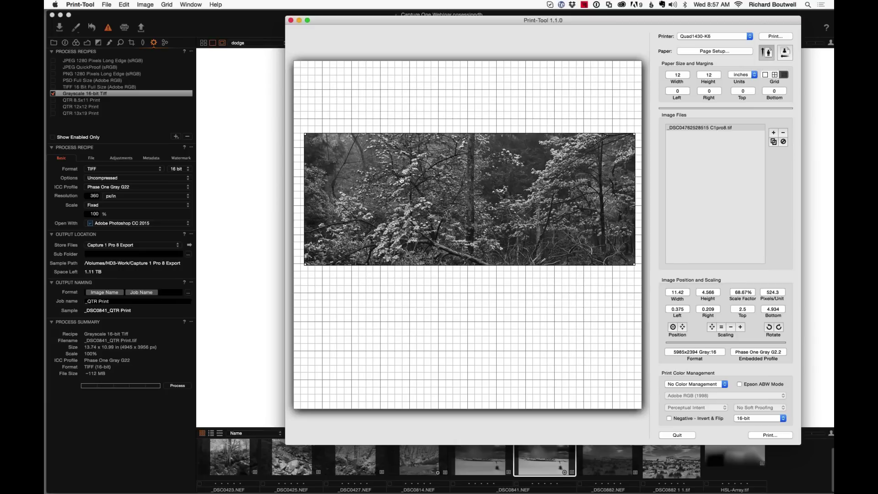
drag(486, 179, 487, 160)
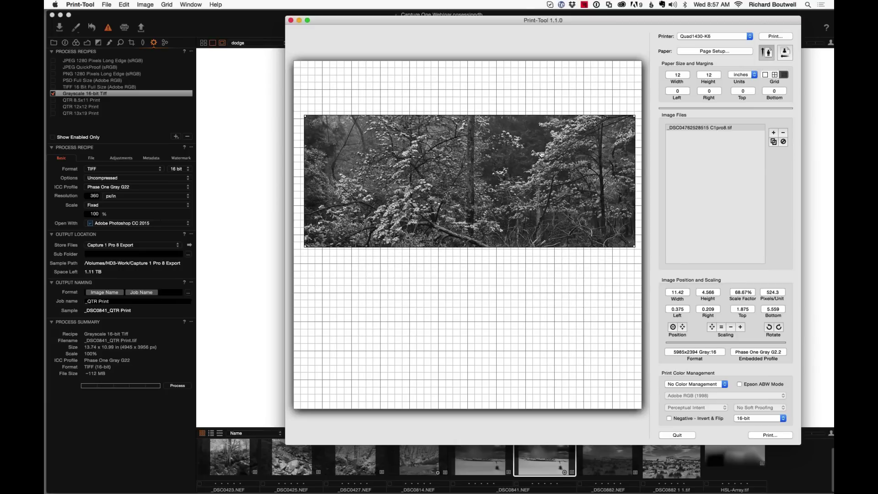
drag(474, 162, 470, 159)
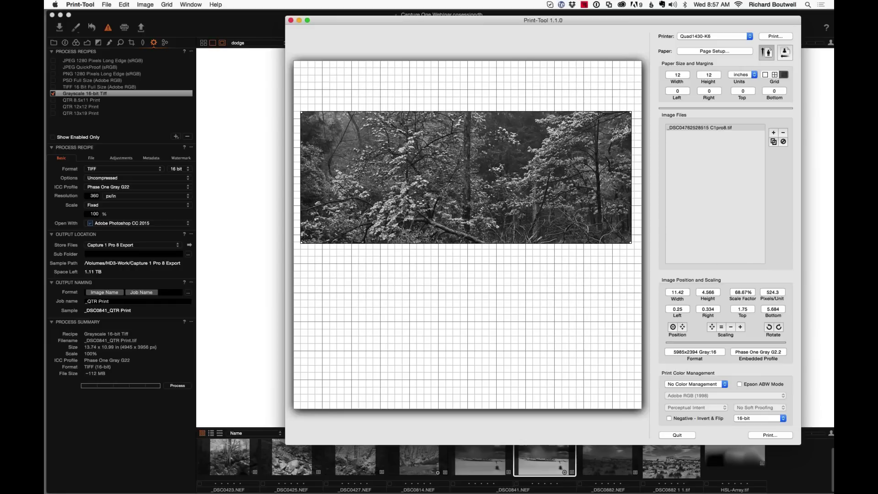
Review the available printers and the QuadToneRIP curve and split-tone settings for Quad1430-K6, and cancel printing
click(766, 36)
click(540, 81)
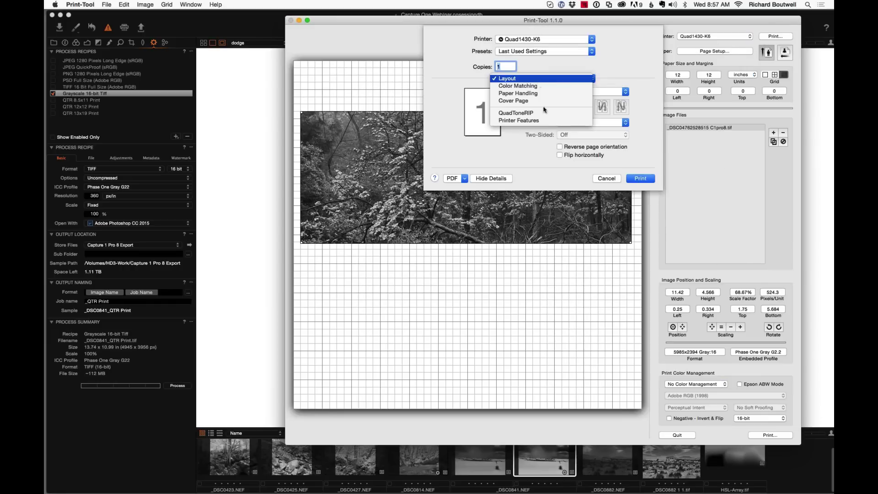
click(607, 42)
click(590, 39)
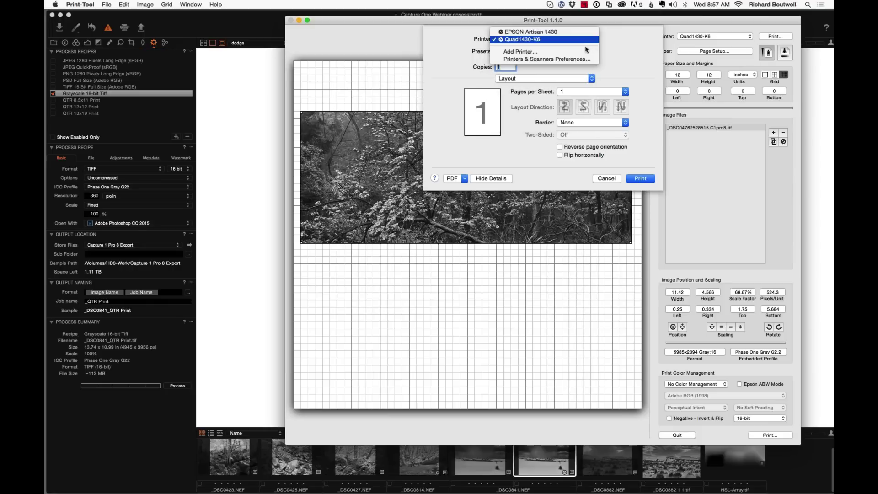
click(581, 32)
click(572, 42)
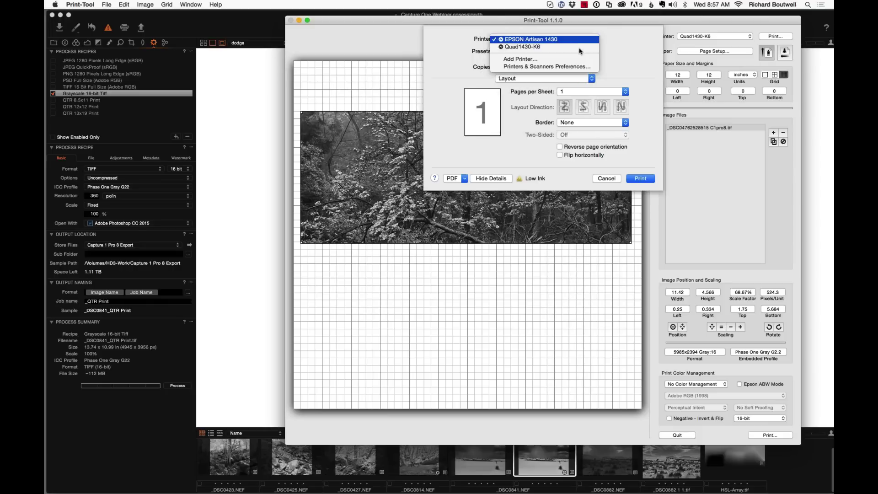
click(577, 48)
click(557, 79)
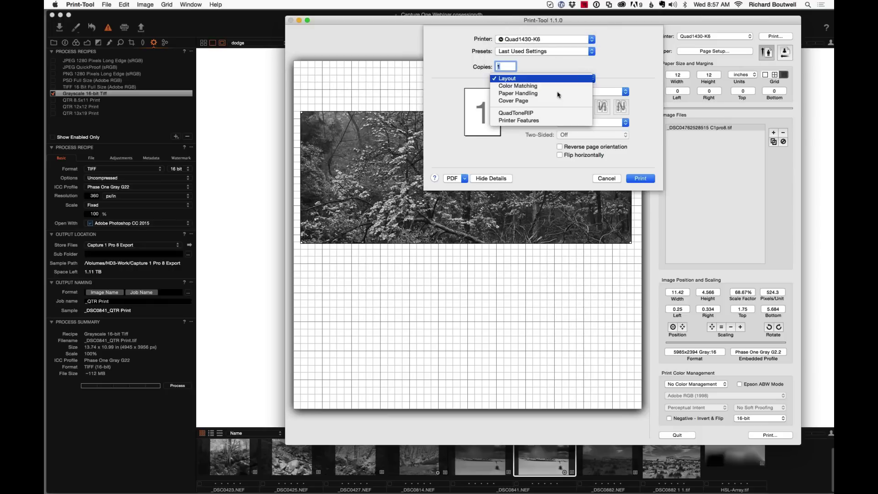
click(528, 114)
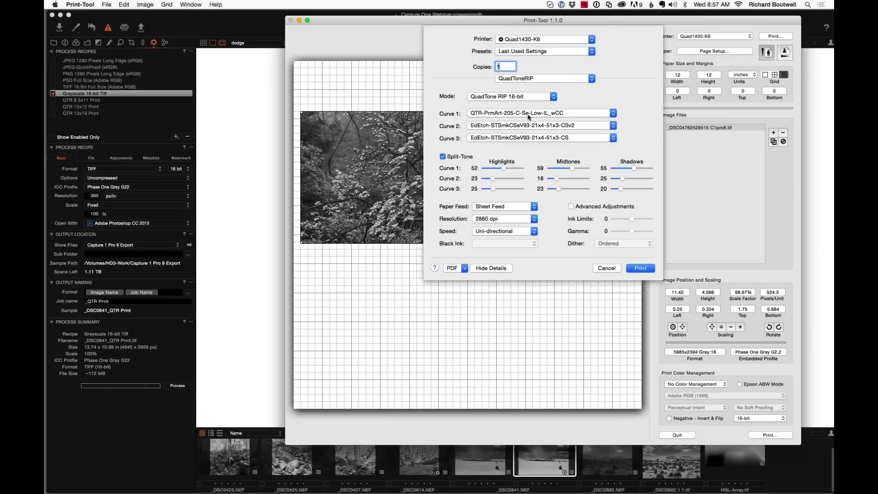
click(607, 267)
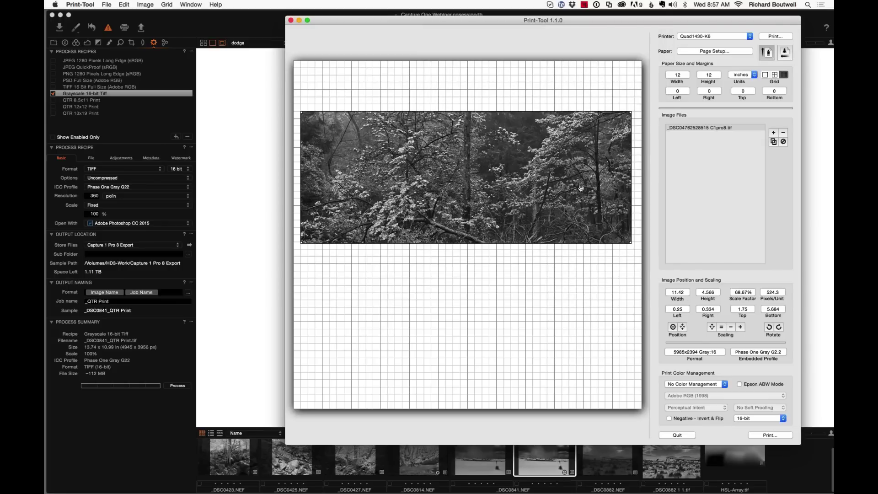
Check the print color management choices, keep No Color Management, and close the Print-Tool window to return to Capture One
drag(578, 176, 567, 169)
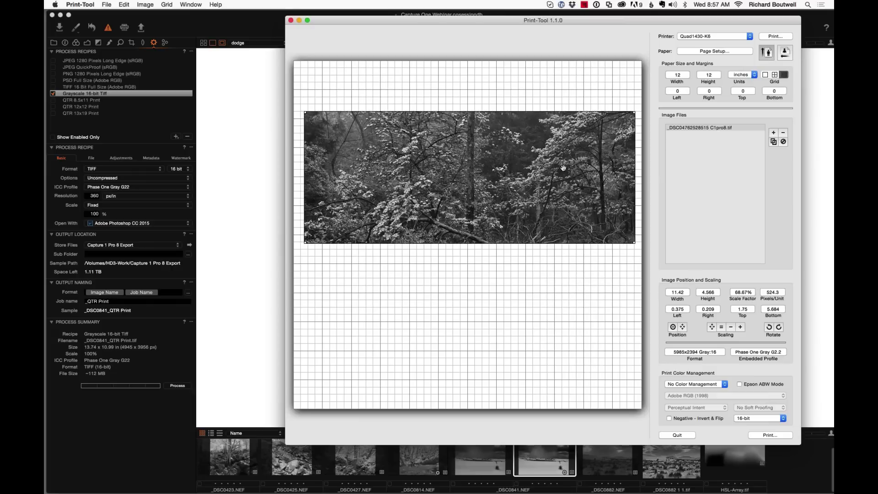
click(710, 384)
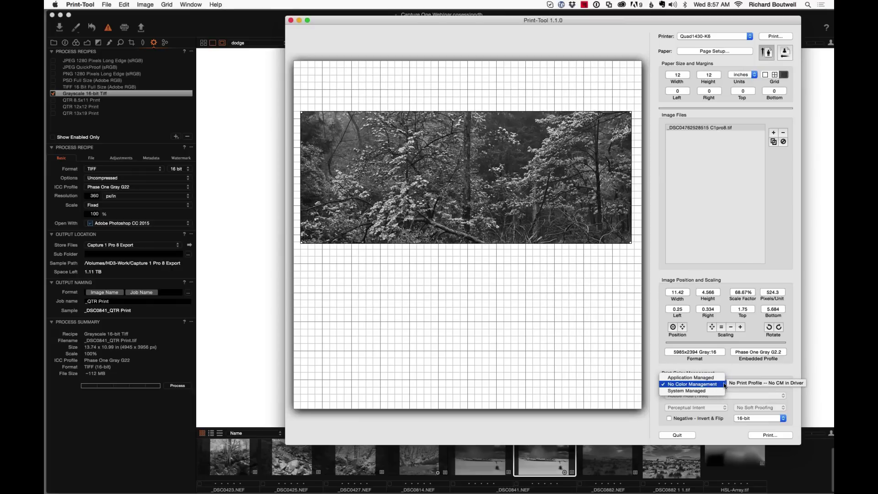
click(725, 385)
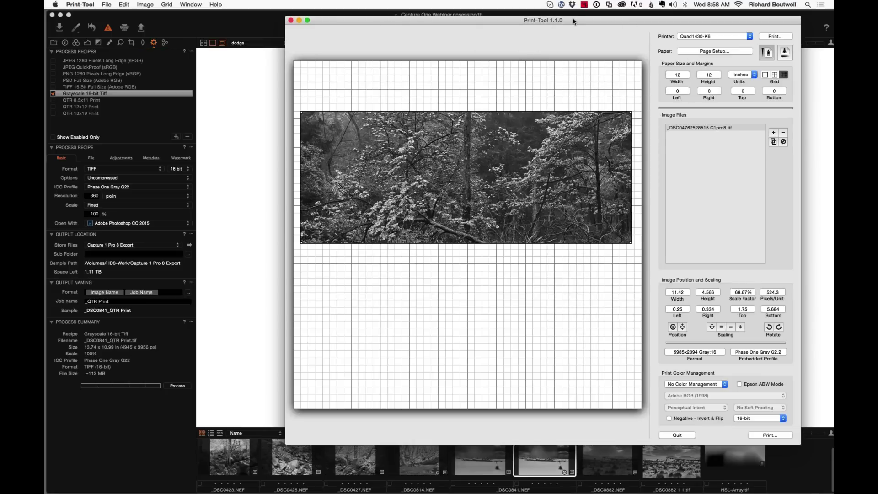
drag(574, 22, 569, 24)
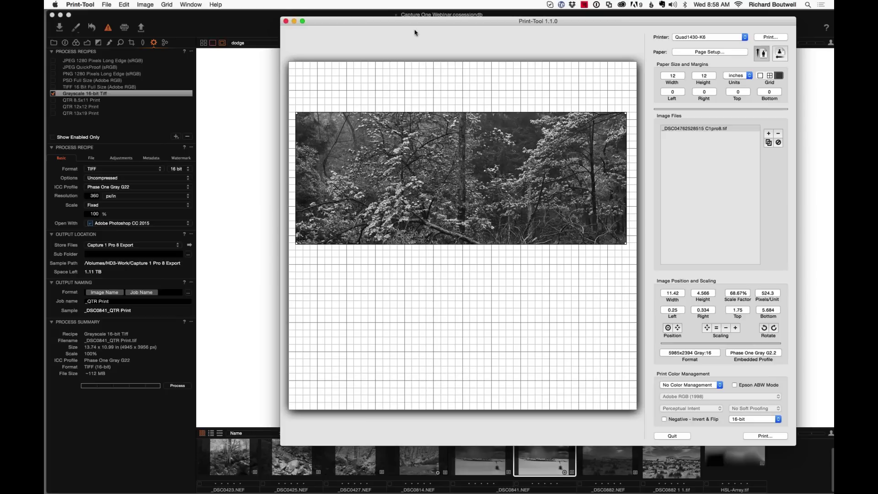
click(286, 21)
click(307, 30)
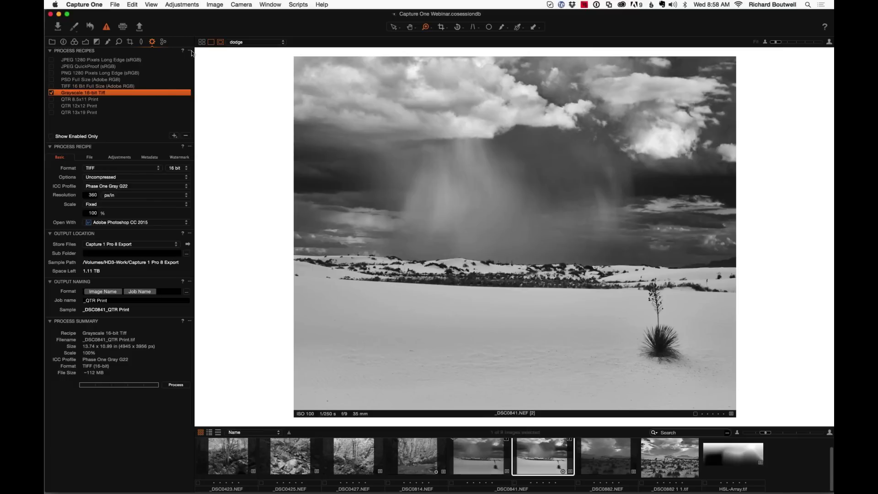
Set the dune image's sharpening threshold to 0 and its radius to 1.0
click(118, 41)
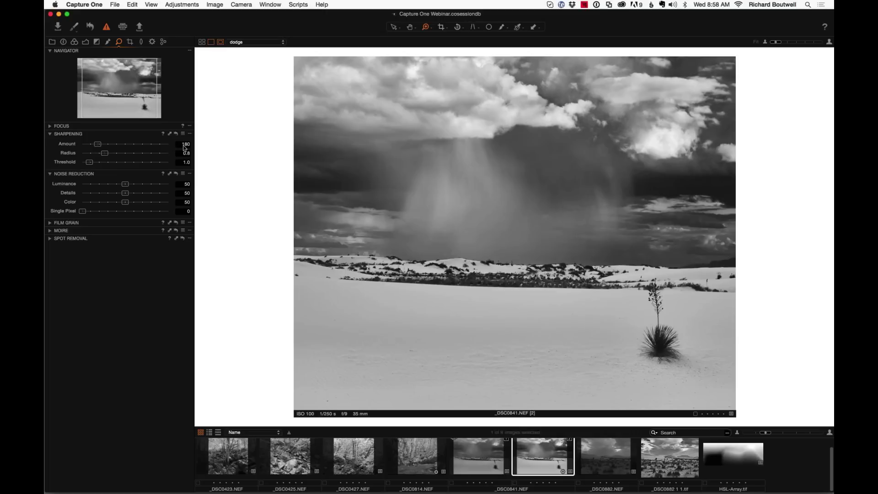
click(185, 162)
text(0)
key(Return)
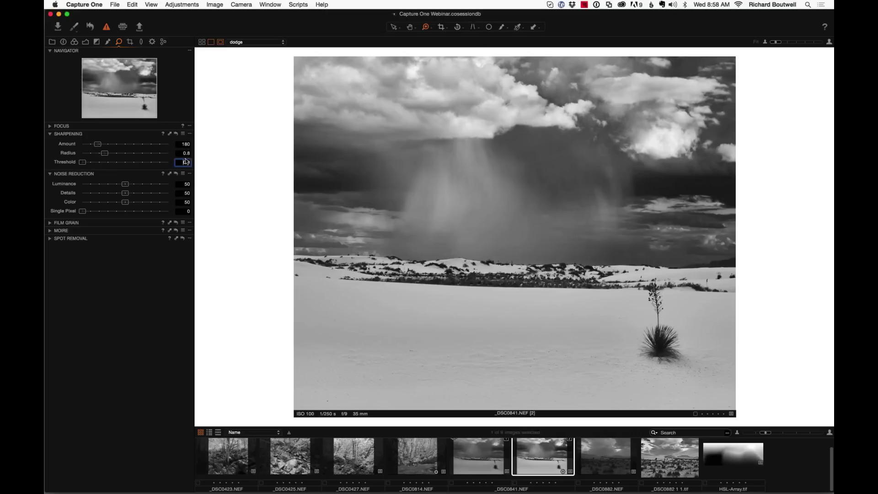
key(Tab)
key(shift+Tab)
key(shift+Tab)
key(Up)
key(Up)
key(Up)
key(shift+Tab)
Adjust the noise reduction to Luminance 17, Details 75 and Color 15
drag(126, 187, 105, 186)
click(99, 201)
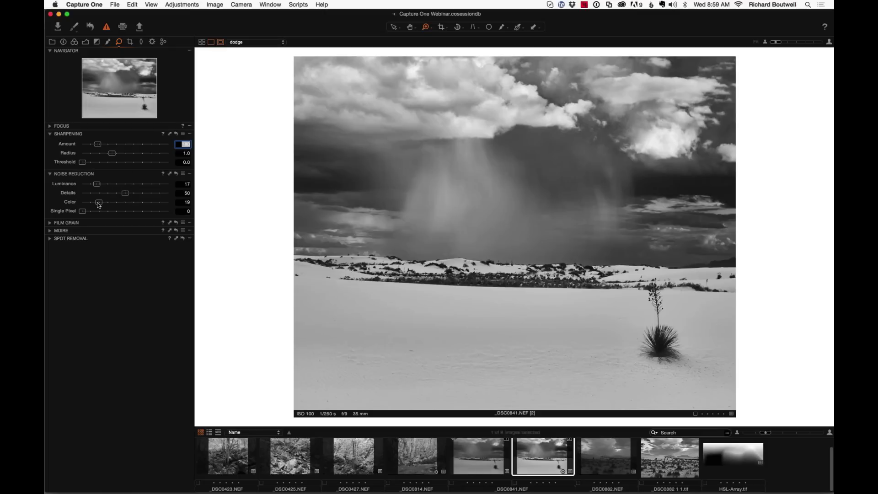
click(147, 193)
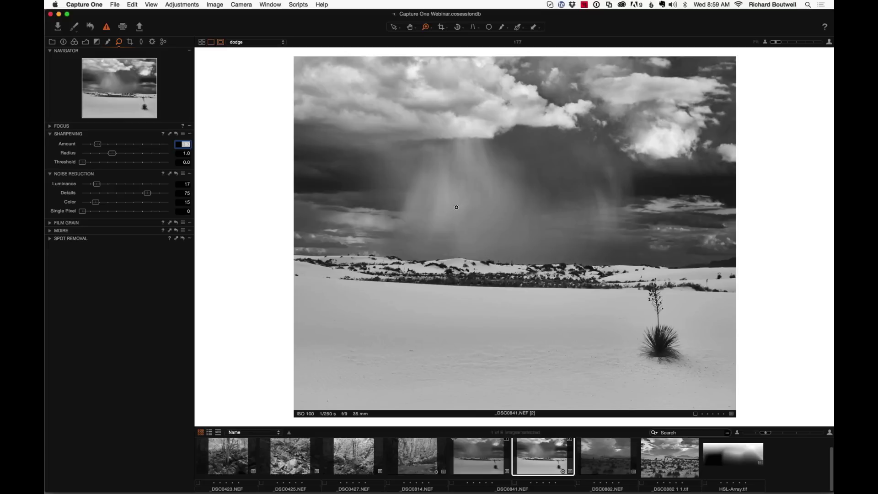
Check the rain and sky detail, and set noise reduction to Details 71, Color 20 and Luminance 39
click(503, 206)
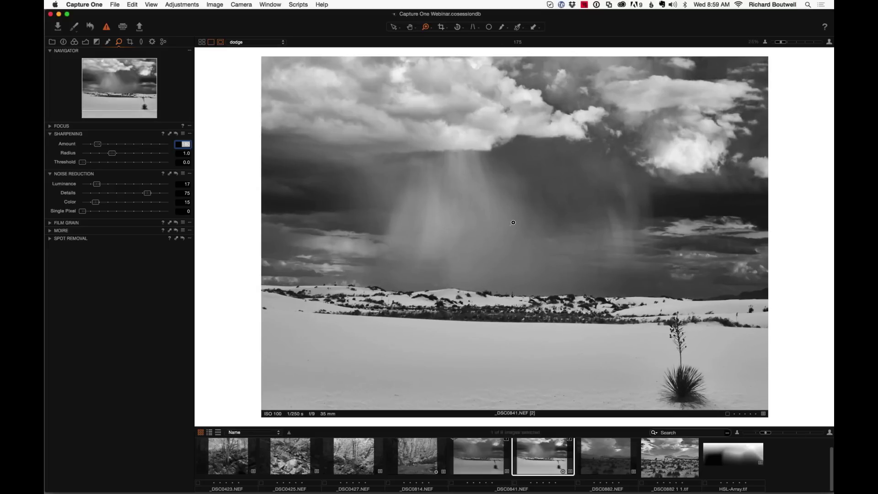
click(403, 226)
click(393, 215)
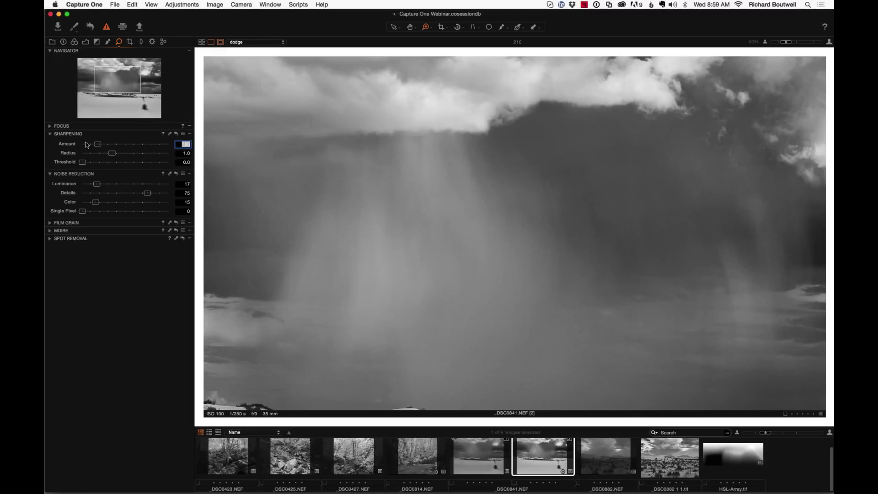
click(143, 194)
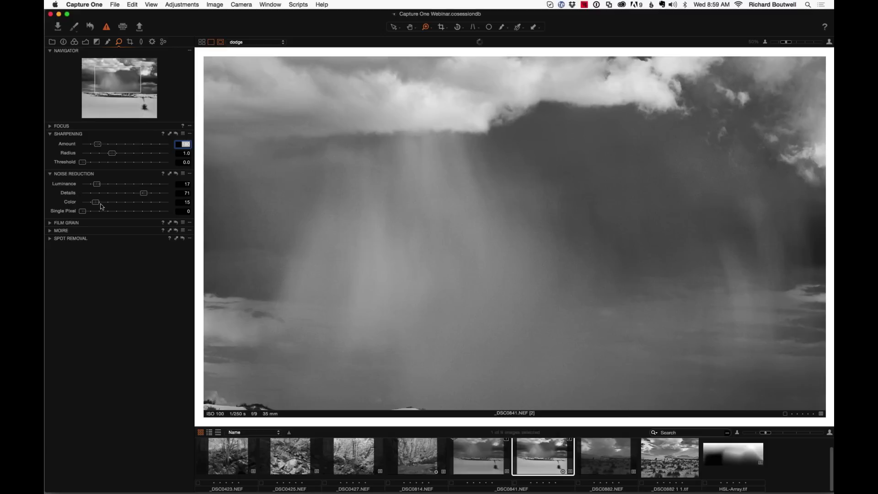
click(101, 202)
click(116, 184)
Show the Film Grain settings and set the Fine Grain impact to 11
click(50, 222)
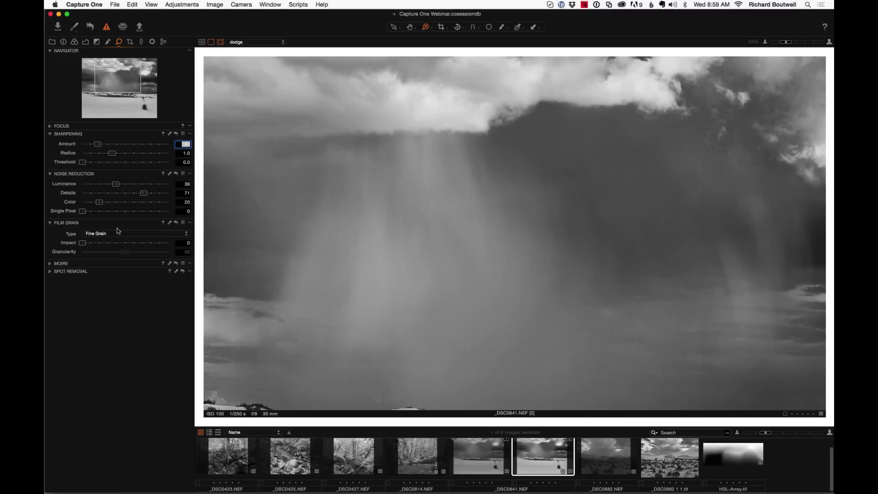
click(119, 234)
click(64, 231)
key(BackSpace)
scroll(320, 183, left, 5)
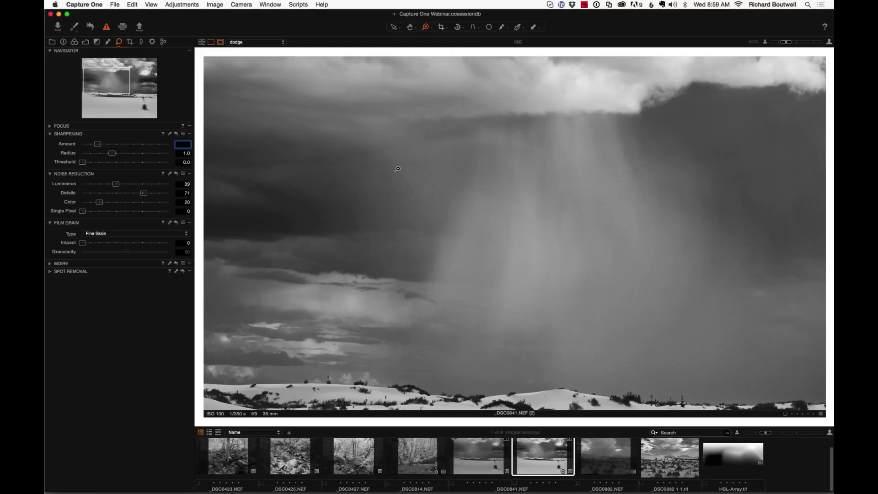
click(763, 44)
drag(83, 243, 92, 243)
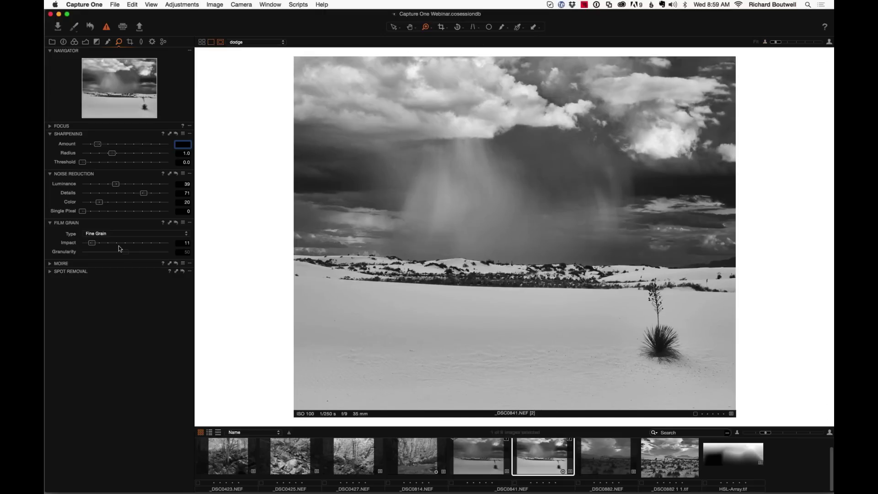
Change the film grain type to Tabular Grain with Granularity 18 and Impact 24
click(107, 234)
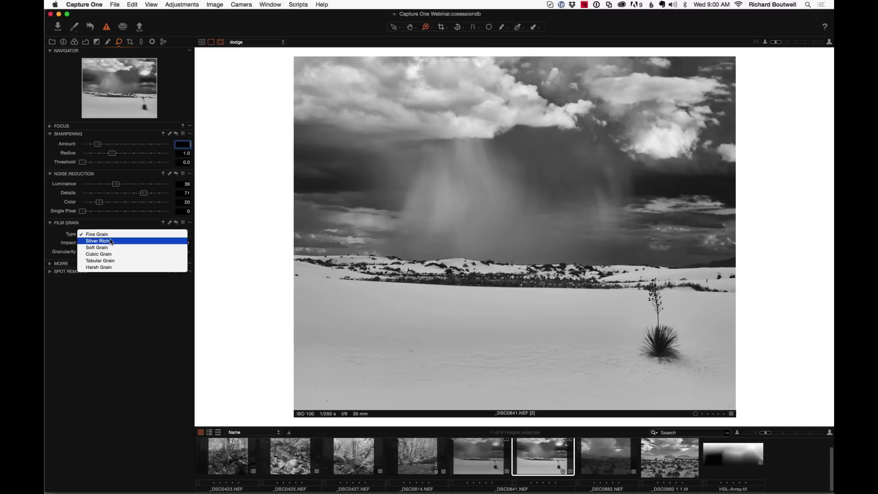
click(108, 261)
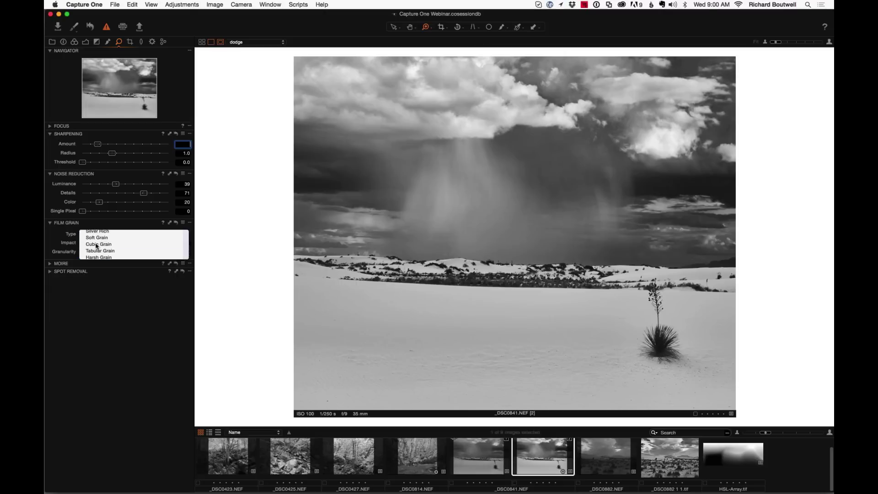
click(109, 233)
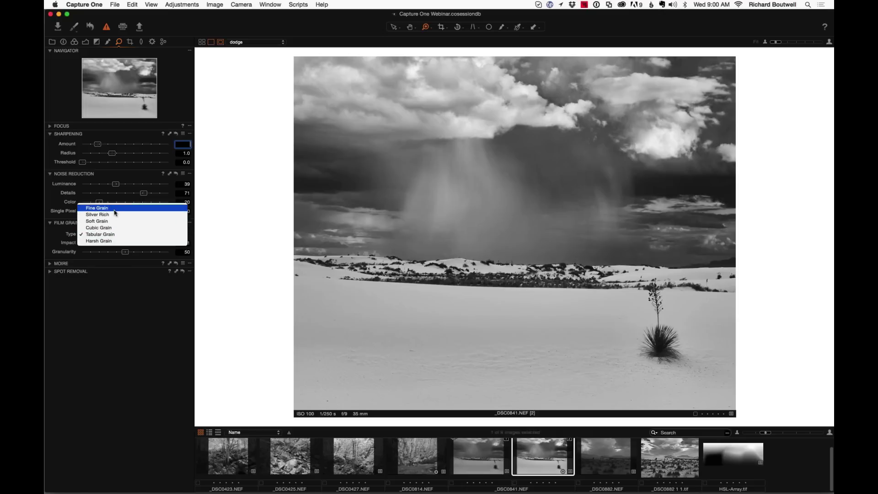
click(108, 234)
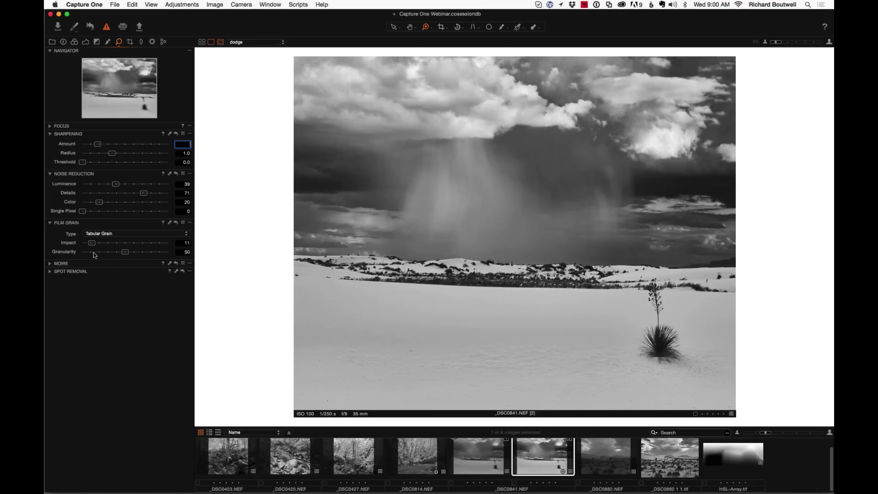
click(97, 251)
drag(97, 246, 102, 245)
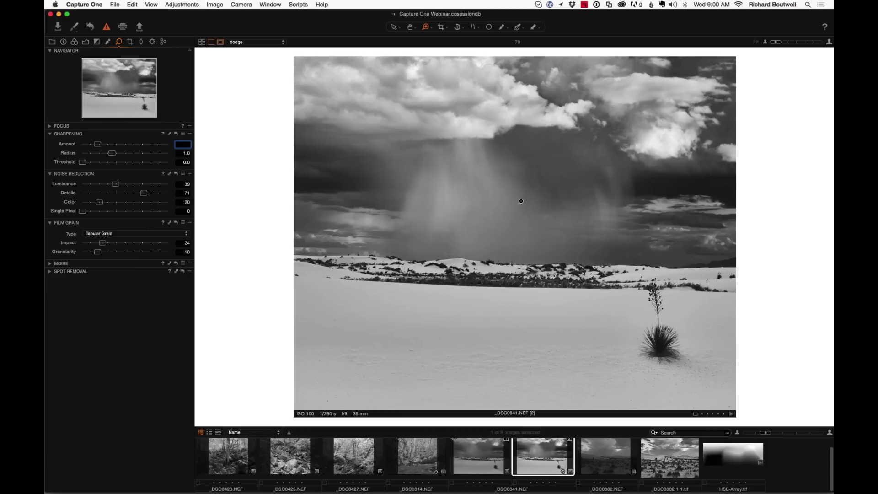
Inspect the grain in the sky, and change the film grain to Silver Rich with Granularity 54 and Impact 48
click(520, 201)
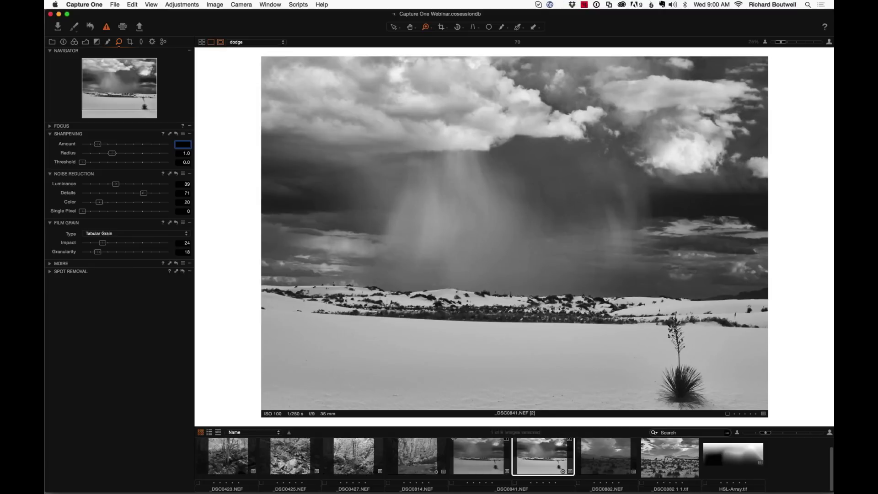
click(503, 237)
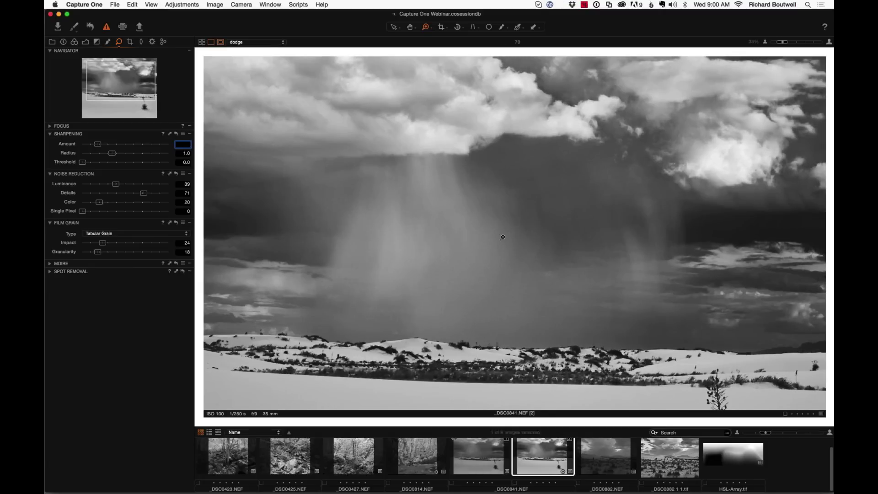
click(502, 236)
alt+click(511, 227)
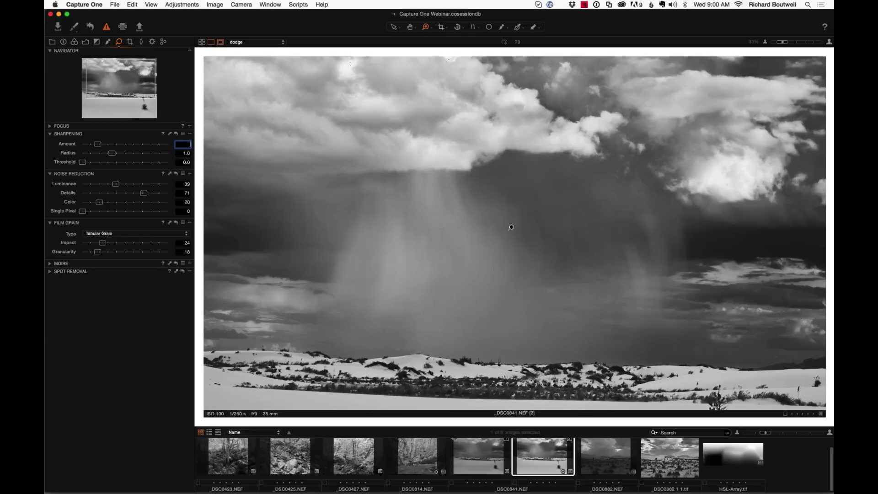
alt+click(510, 226)
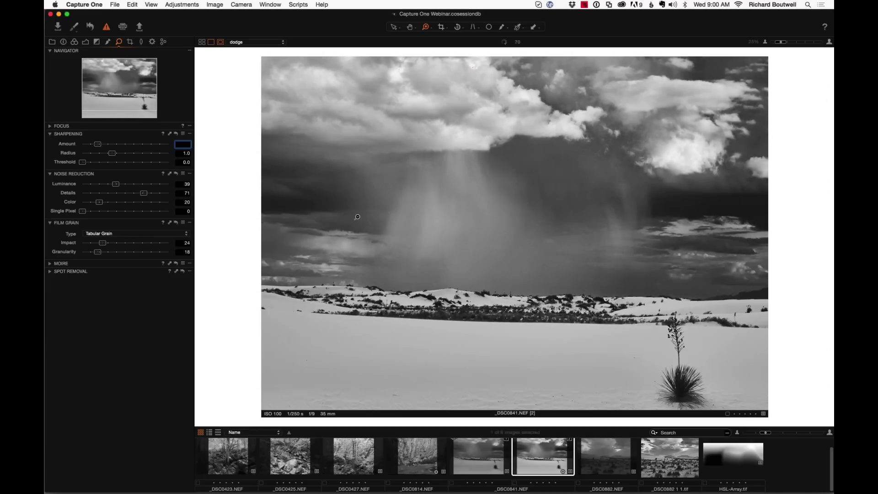
alt+click(407, 227)
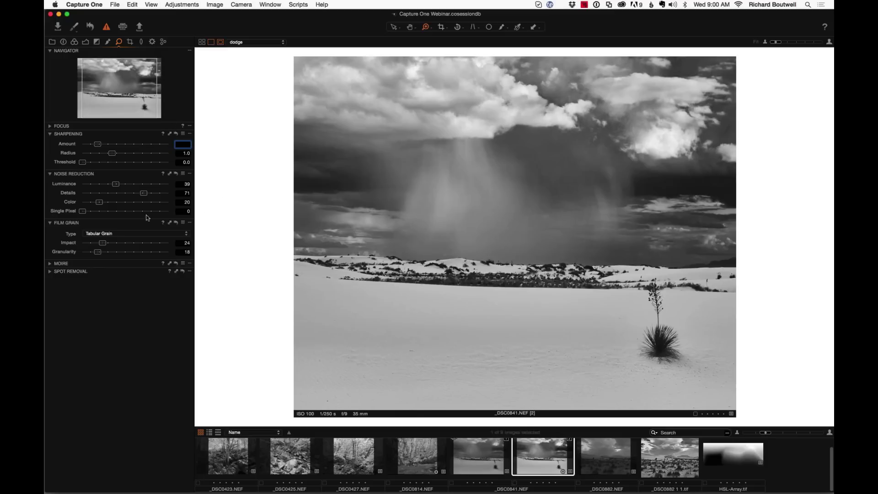
key(Return)
click(115, 235)
click(120, 213)
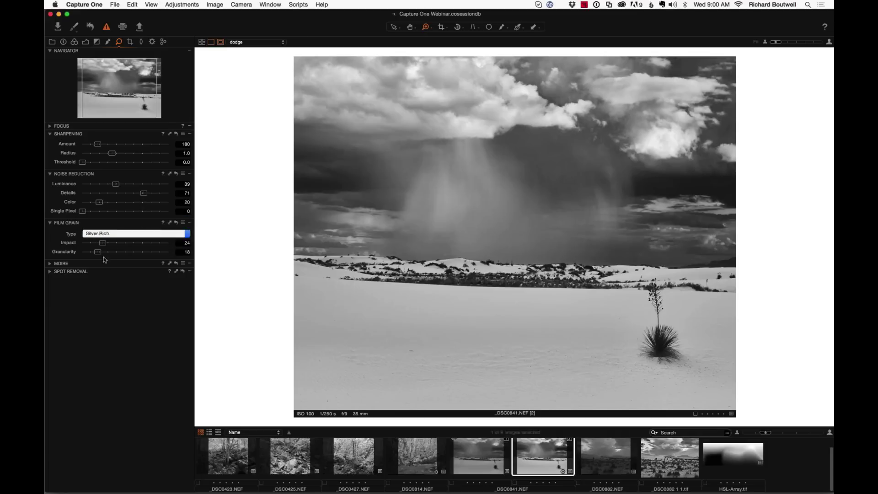
drag(98, 252, 123, 243)
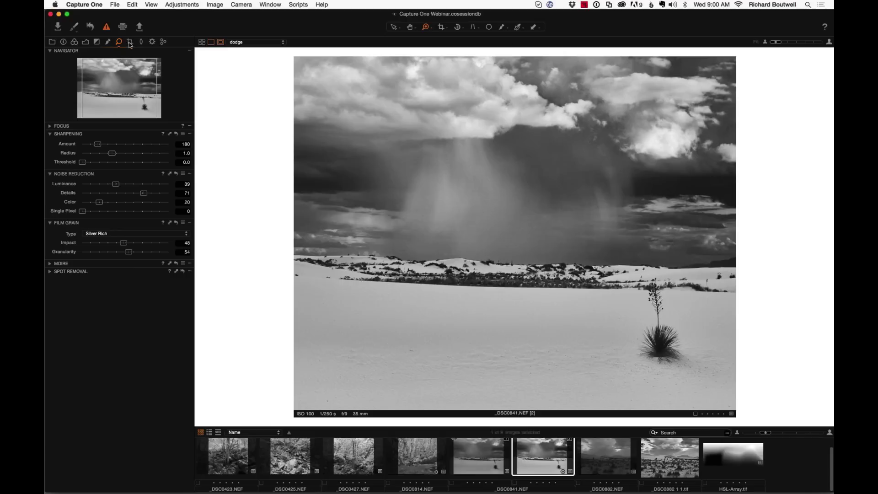
Try a print resolution of 2880 ppi and small print sharpening adjustments for the dune image, and cancel printing
click(153, 43)
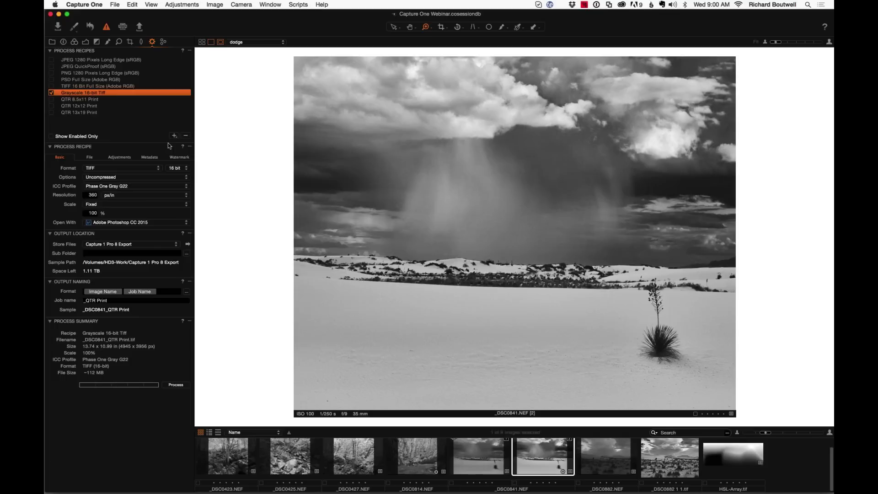
click(123, 27)
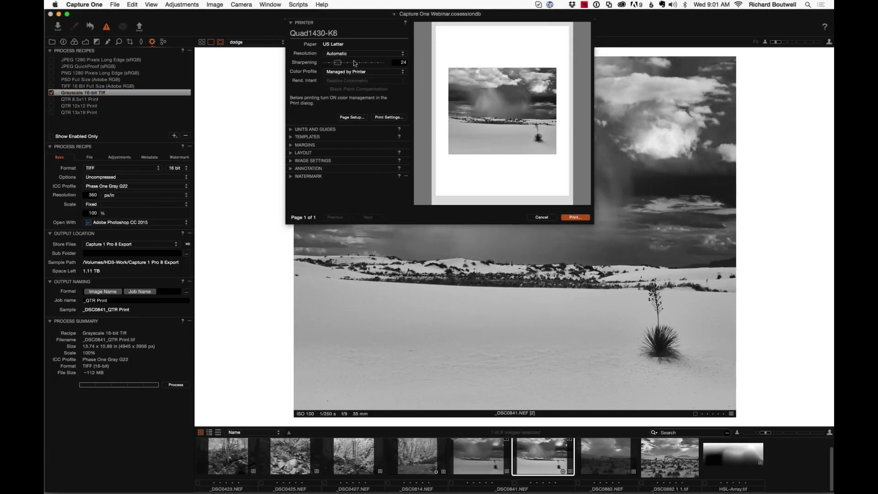
click(338, 55)
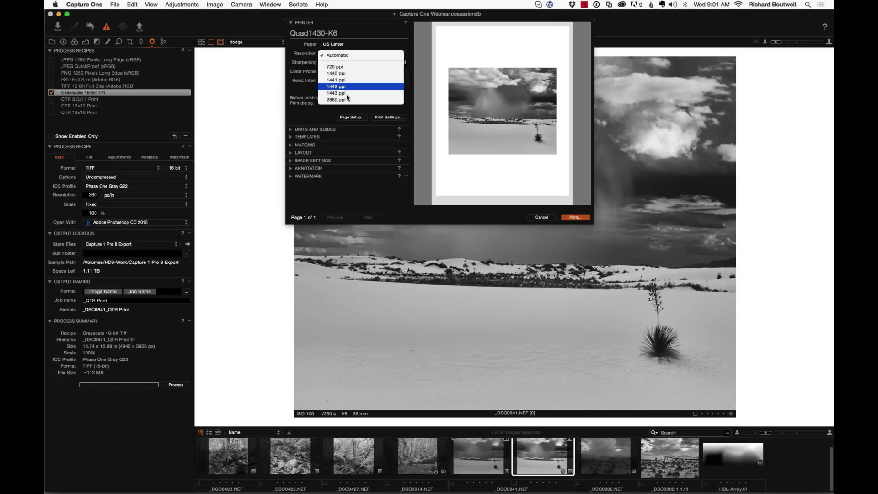
click(347, 99)
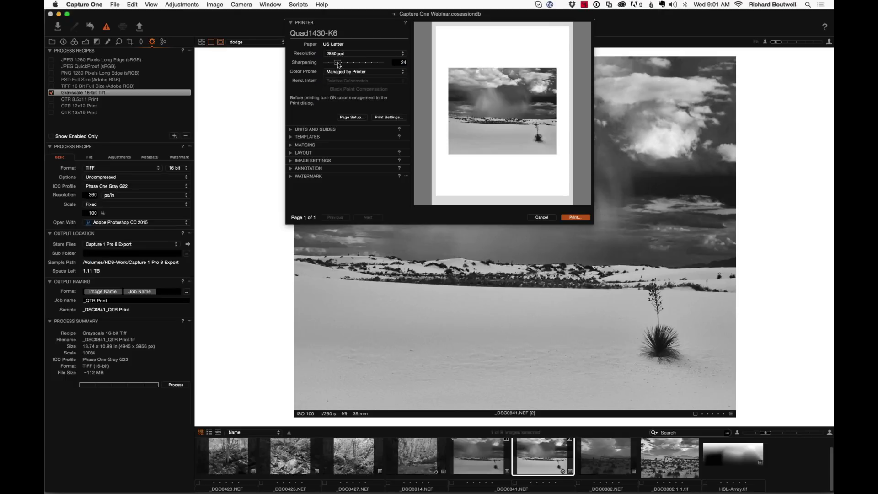
drag(339, 64, 341, 65)
drag(340, 66, 338, 66)
click(541, 217)
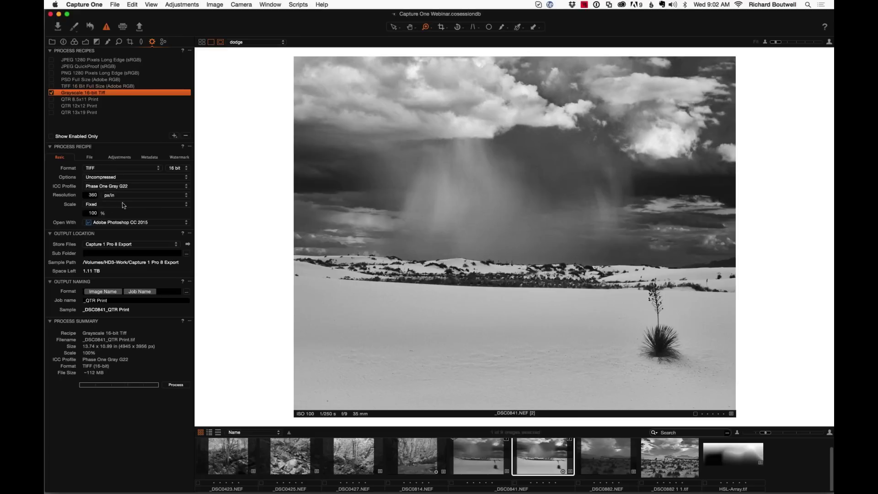
Review the Grayscale 16-bit Tiff recipe's basic, file and adjustment options, along with the image's exposure and detail settings
click(90, 158)
click(68, 157)
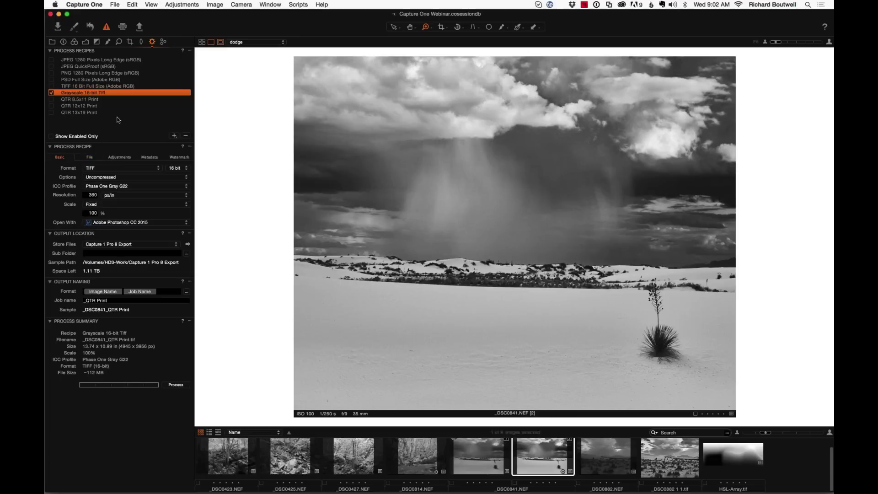
click(86, 42)
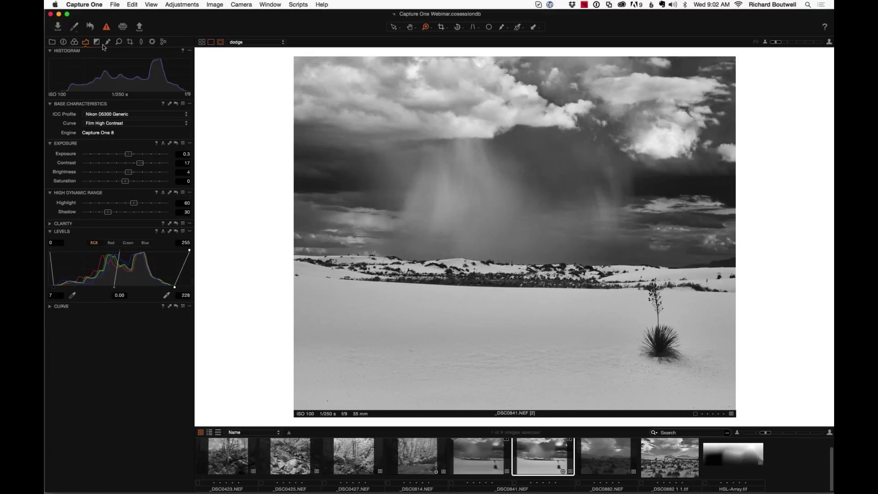
click(119, 42)
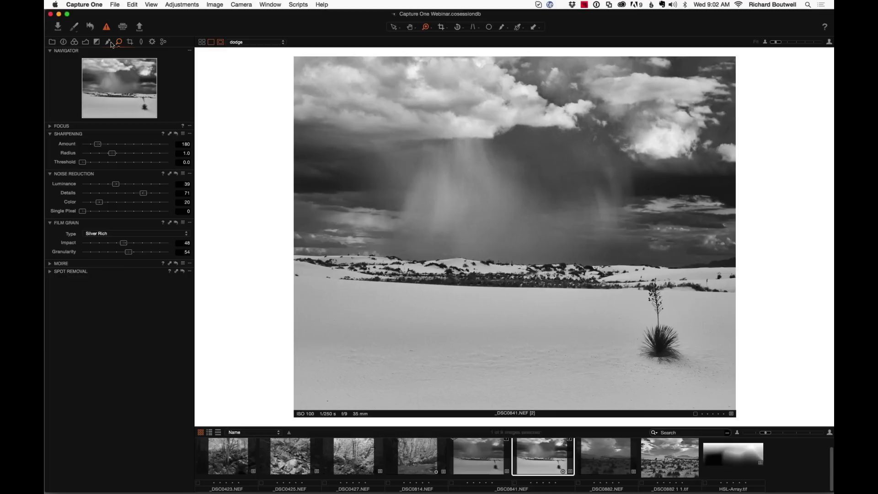
click(154, 43)
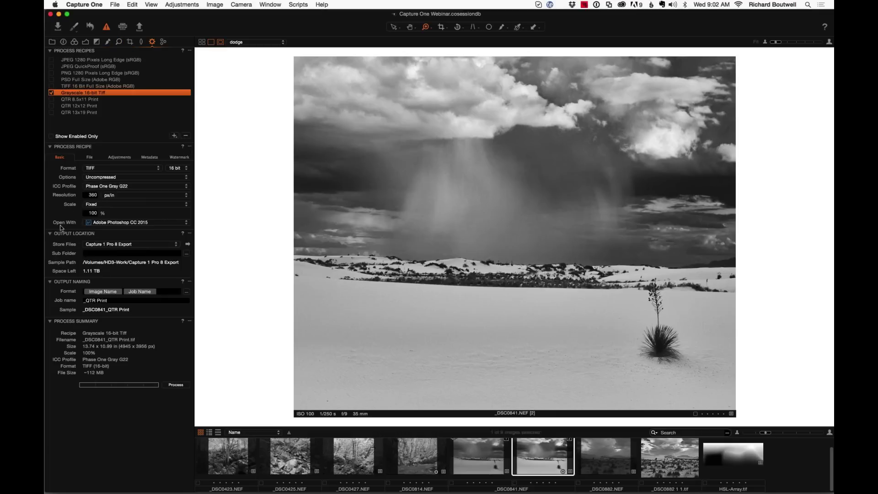
click(90, 158)
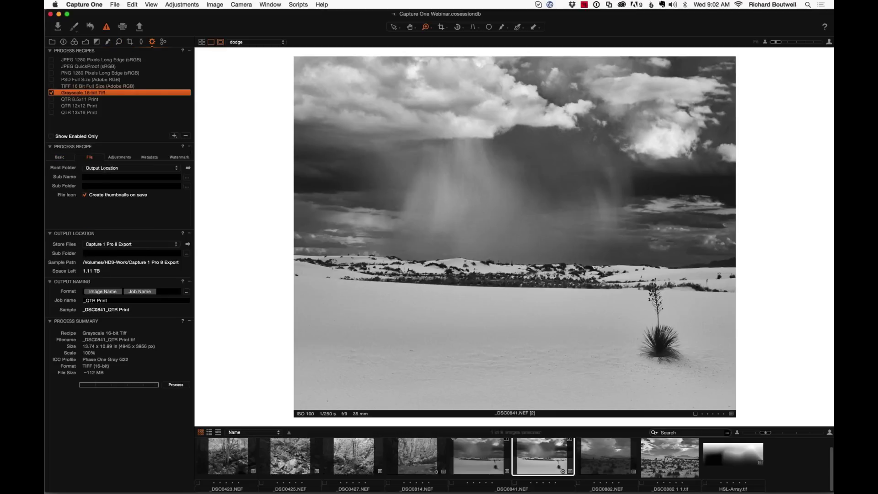
click(121, 157)
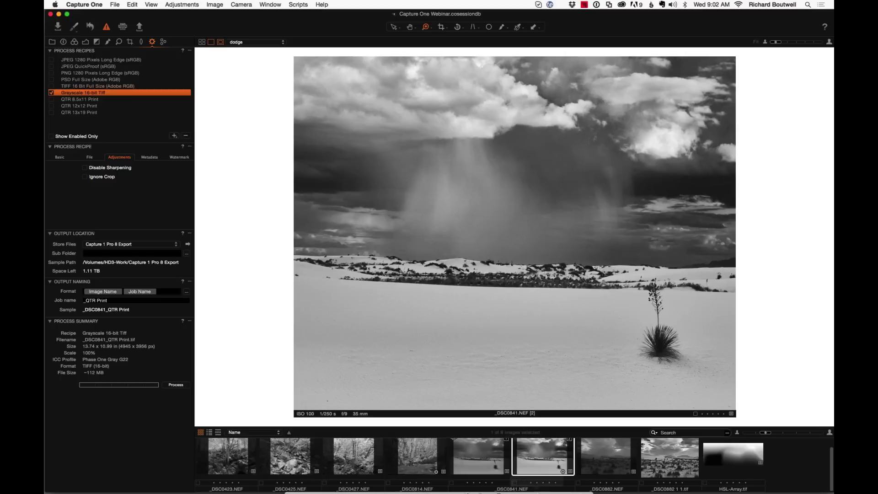
mouse_move(523, 484)
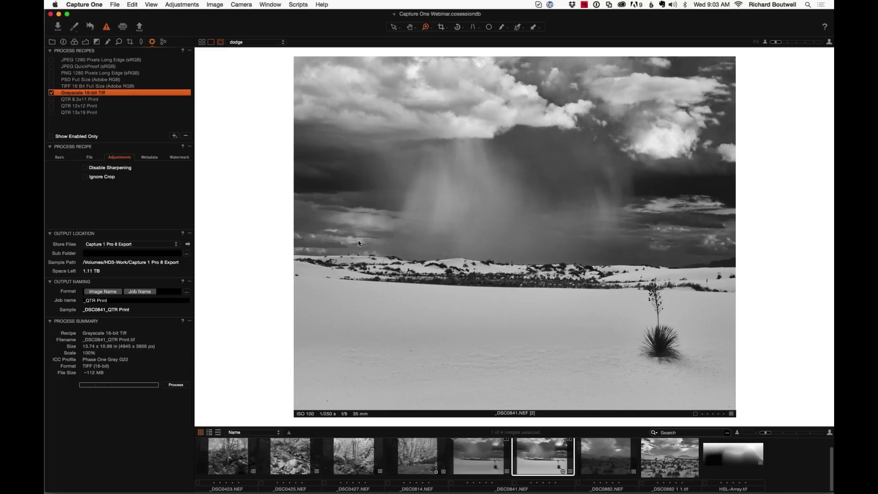
click(60, 157)
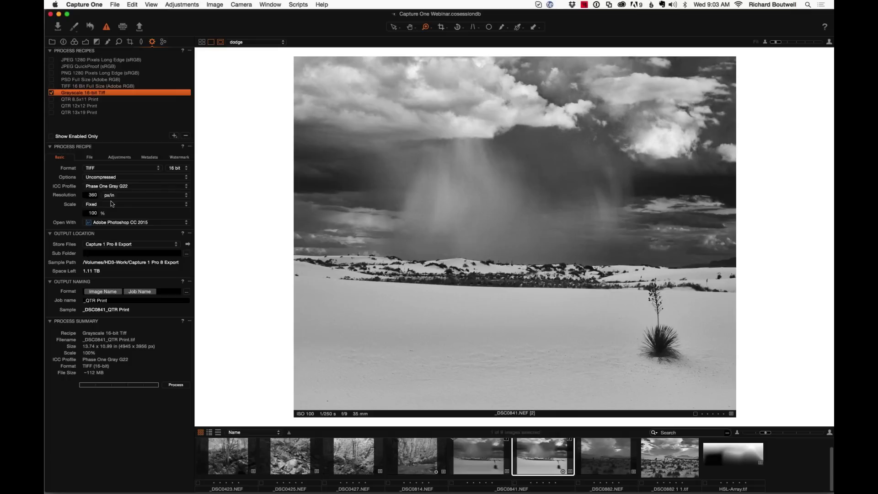